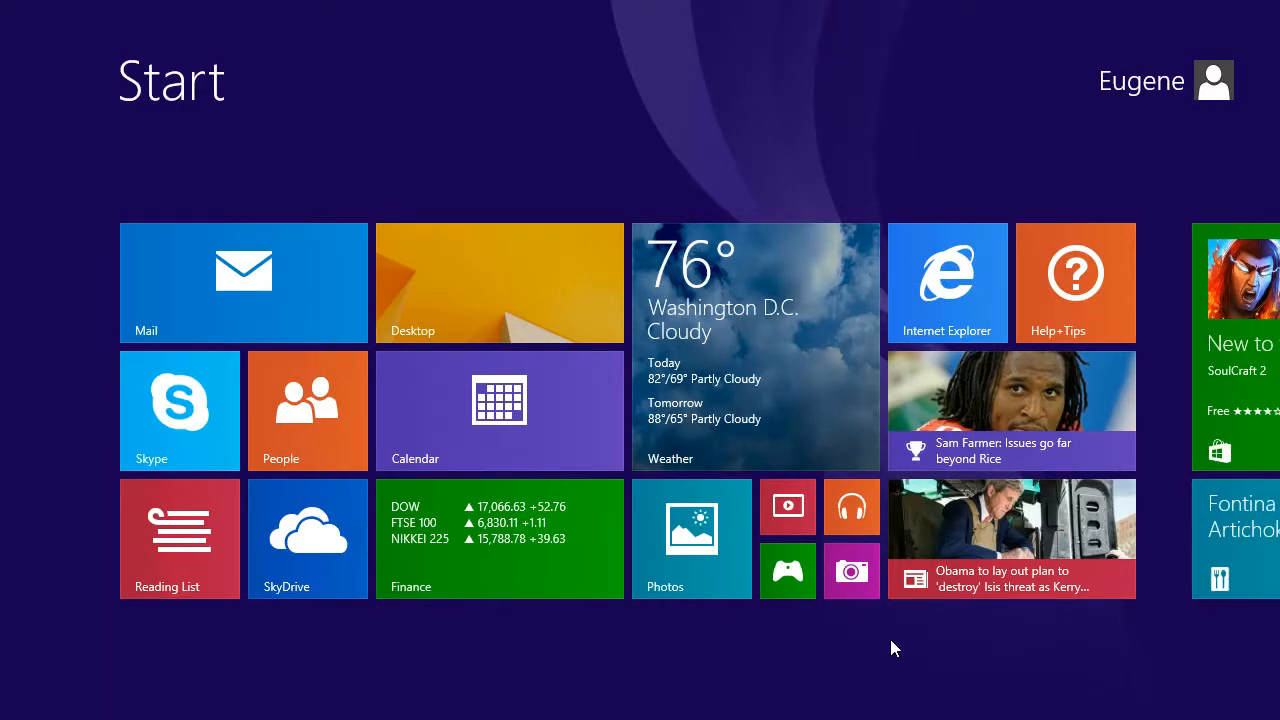
- Go from the Start screen to the desktop and restore the HandiFox Trial email in Thunderbird
click(484, 290)
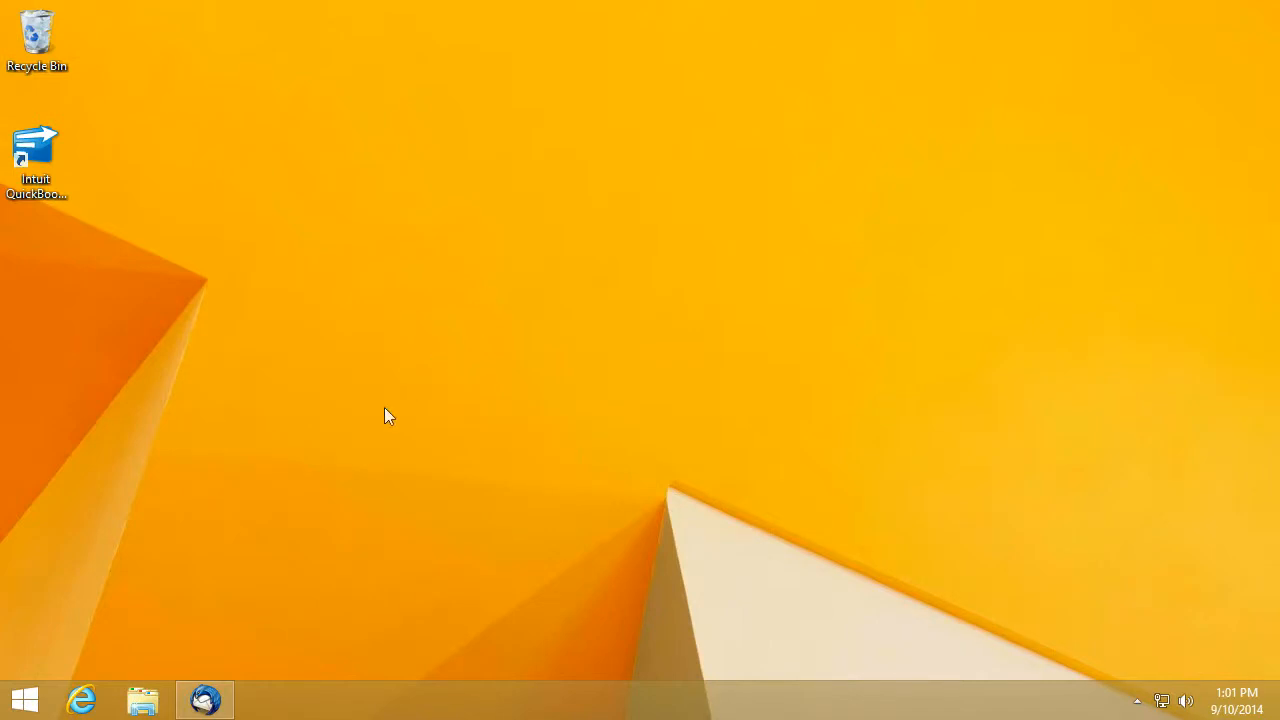
click(205, 700)
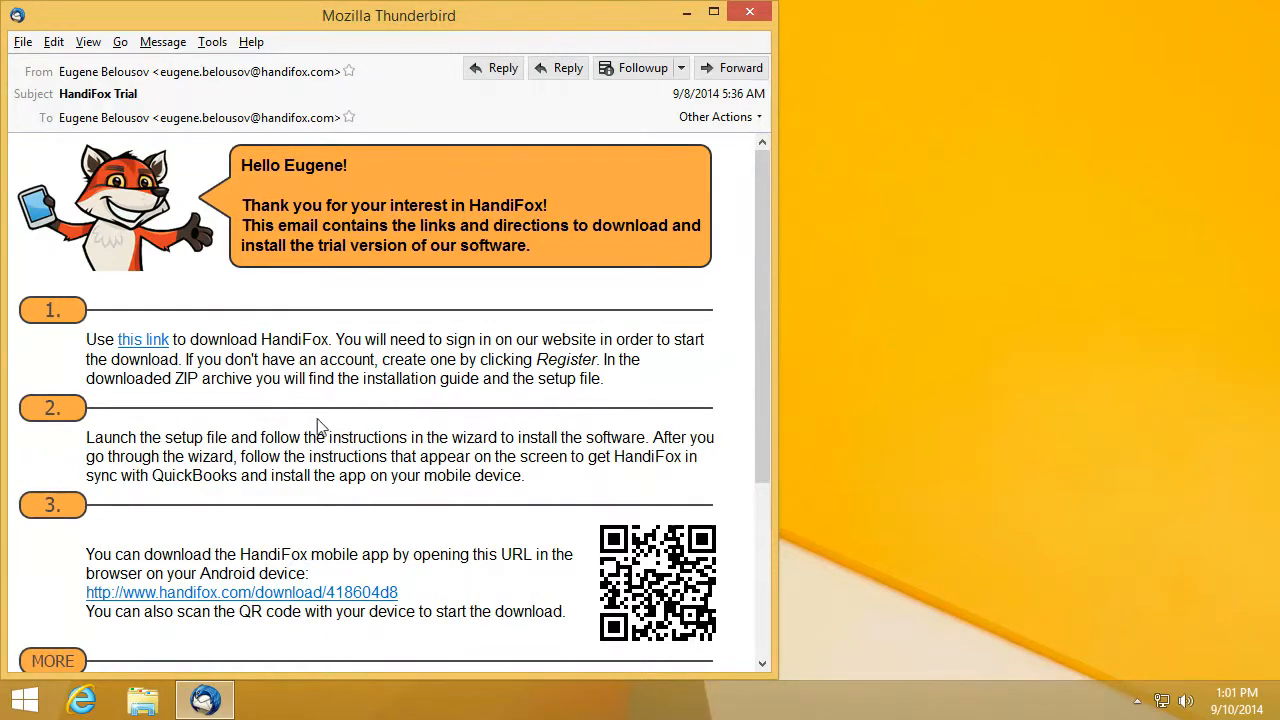
- Follow the 'this link' download hyperlink in step 1 of the HandiFox Trial email
click(143, 342)
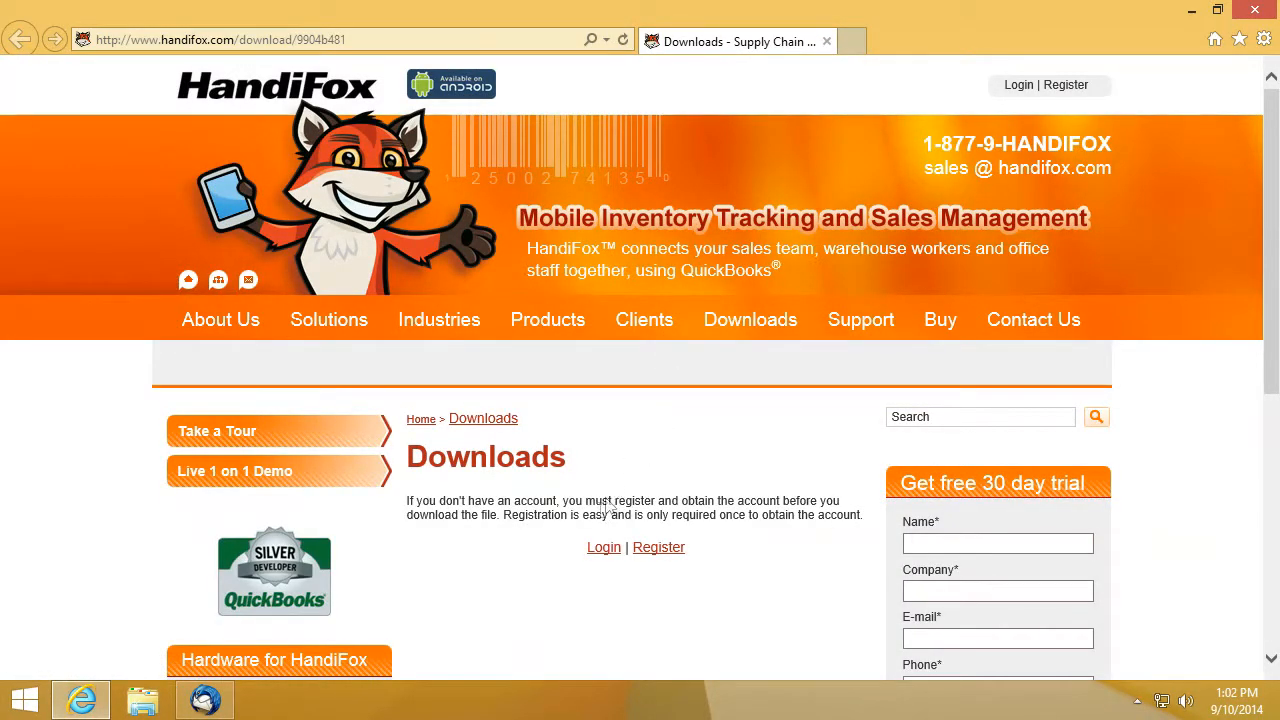
- Sign in to the HandiFox downloads site with the account login and password
click(604, 547)
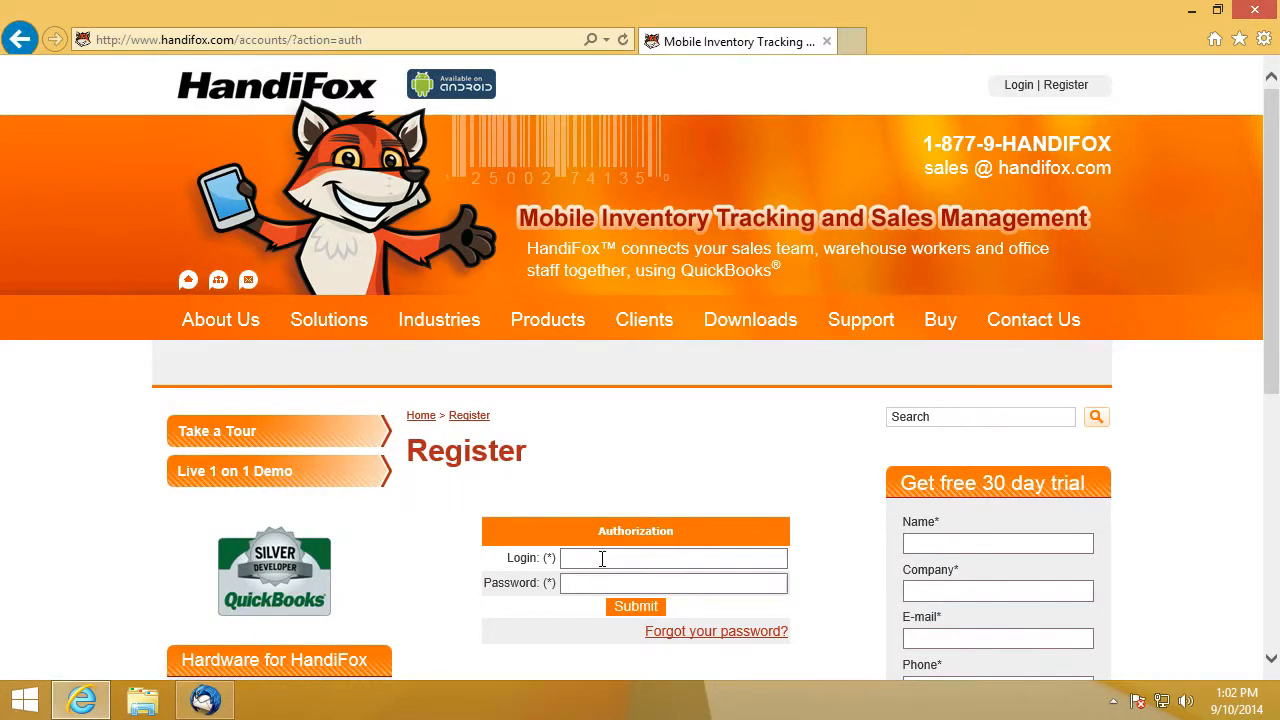
key(Tab)
text(••)
click(638, 608)
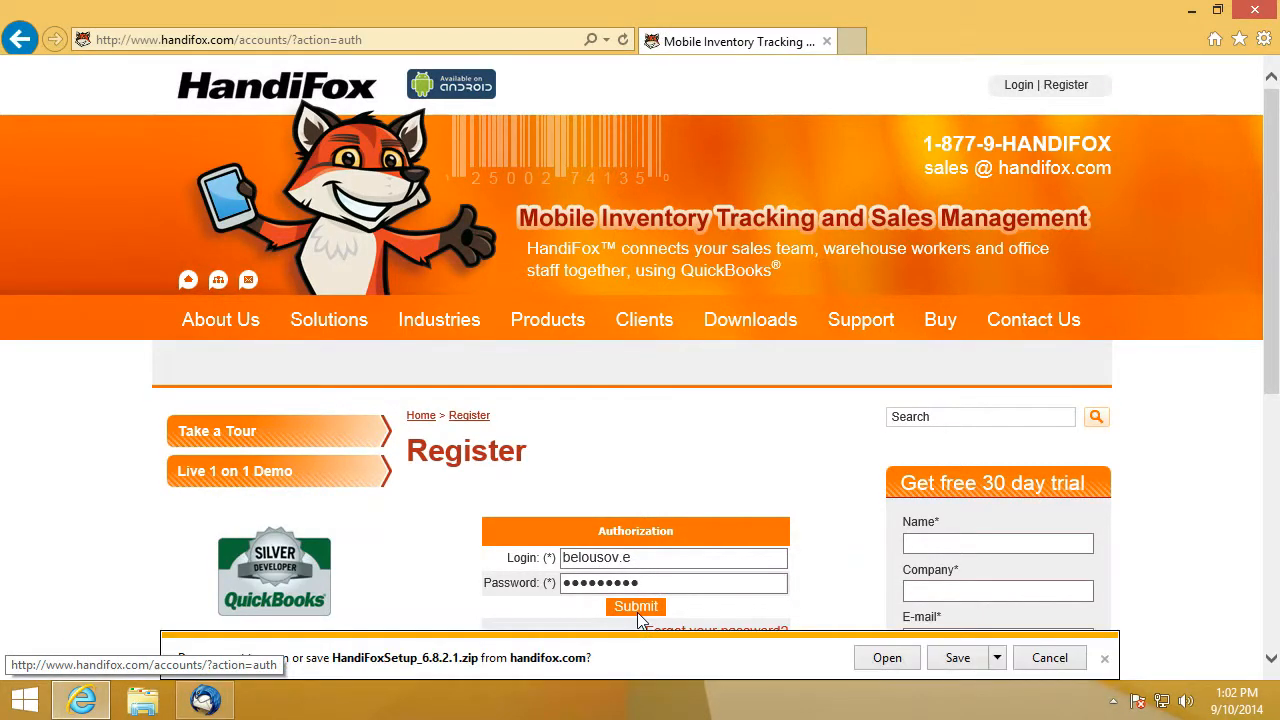
- Save HandiFoxSetup_6.8.2.1.zip, check the downloads list, then close Internet Explorer
click(955, 658)
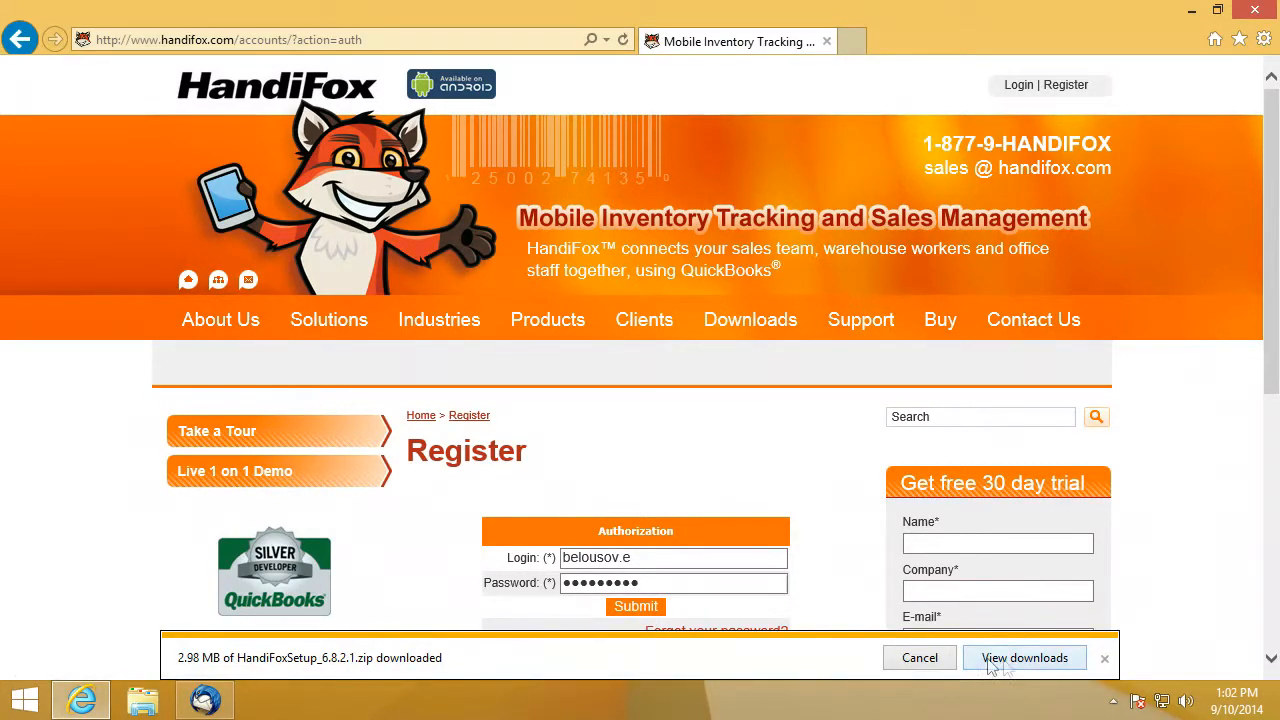
click(1020, 660)
drag(615, 88, 621, 163)
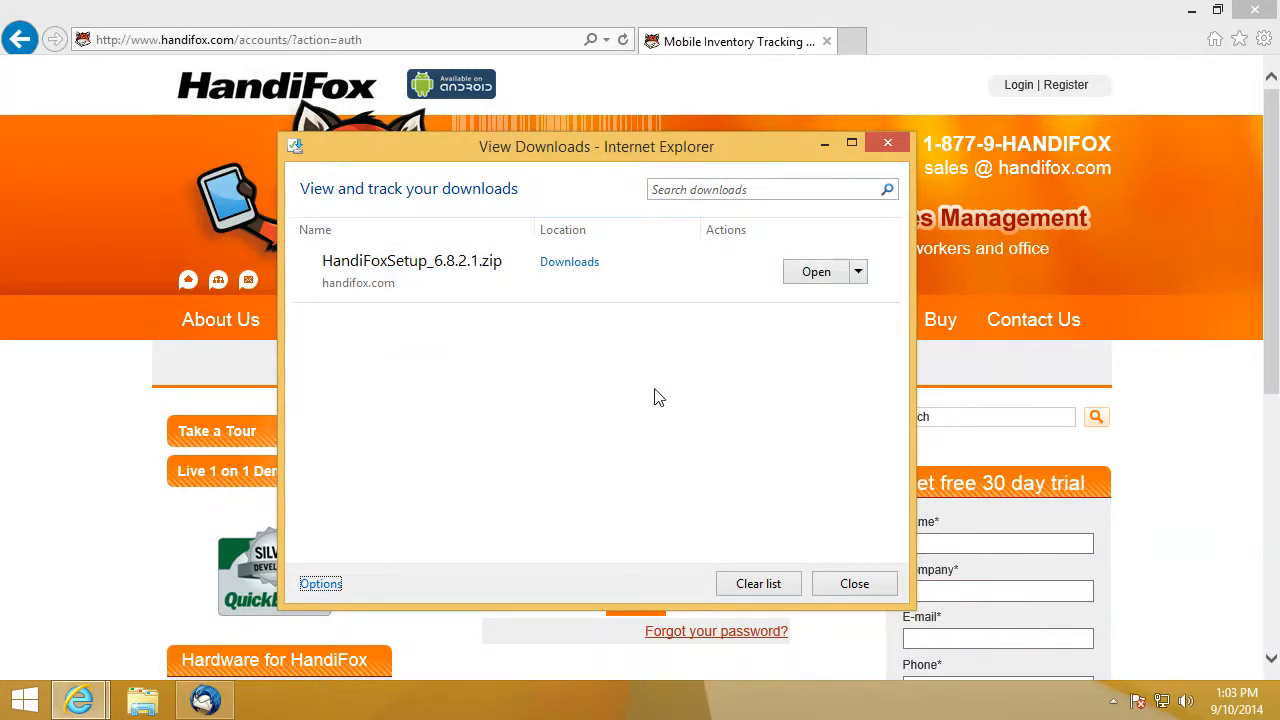
click(852, 584)
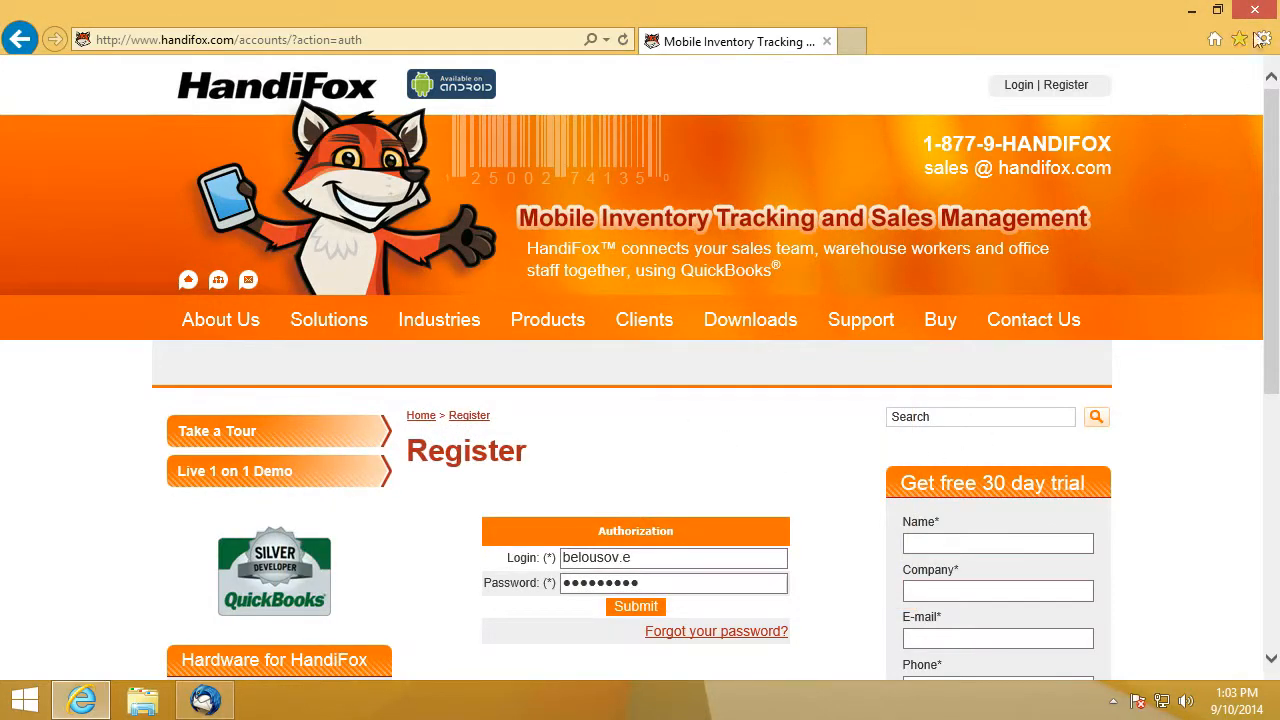
click(1255, 10)
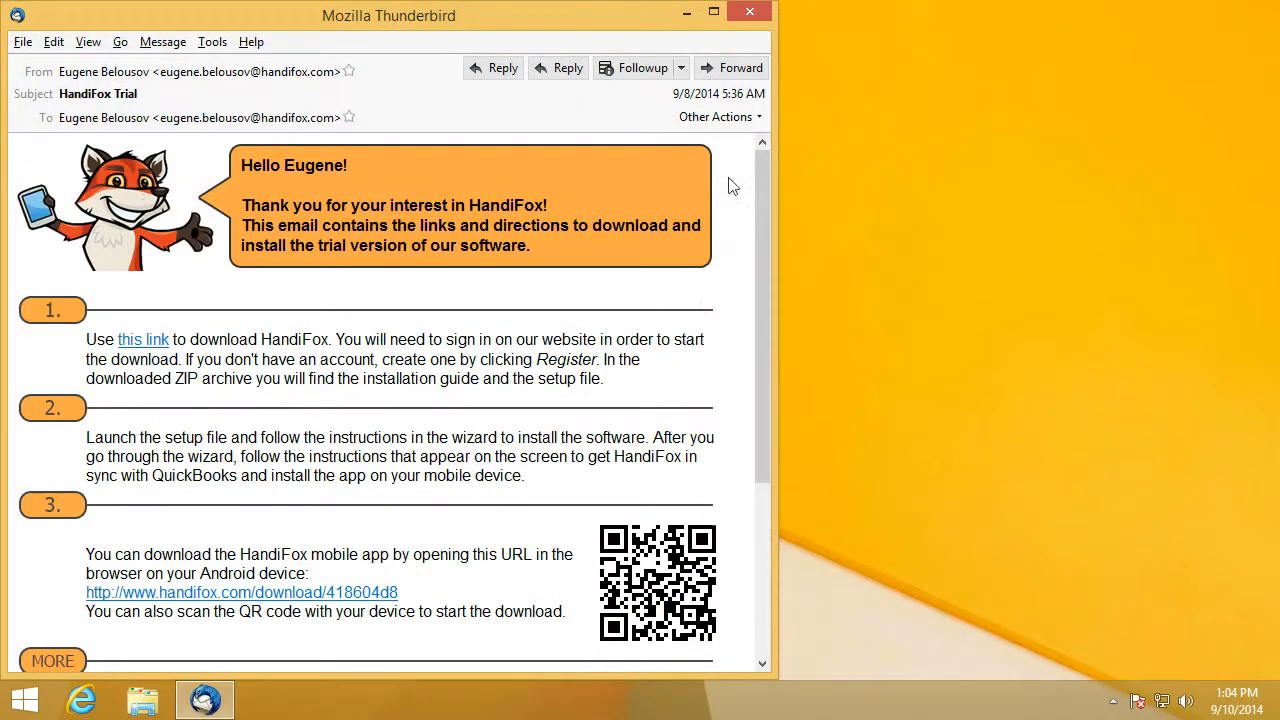
- Open the Downloads folder in File Explorer, then launch QuickBooks Enterprise from the desktop icon
click(686, 12)
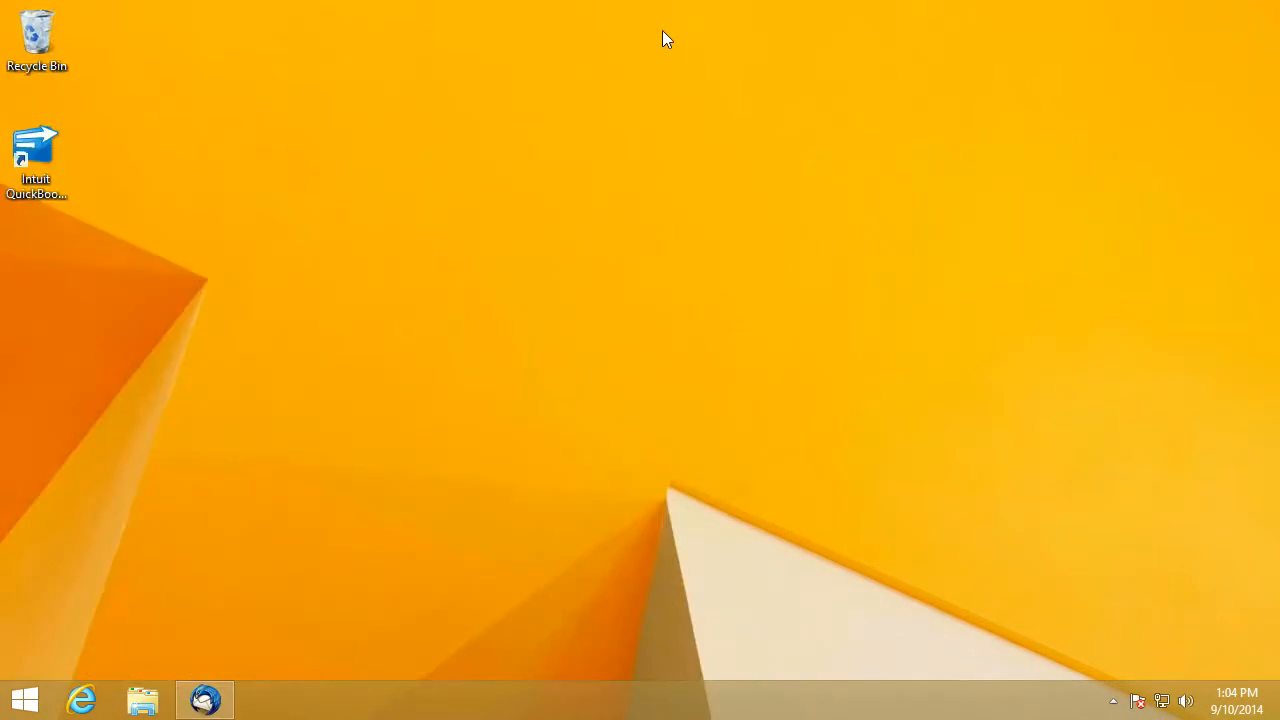
click(142, 704)
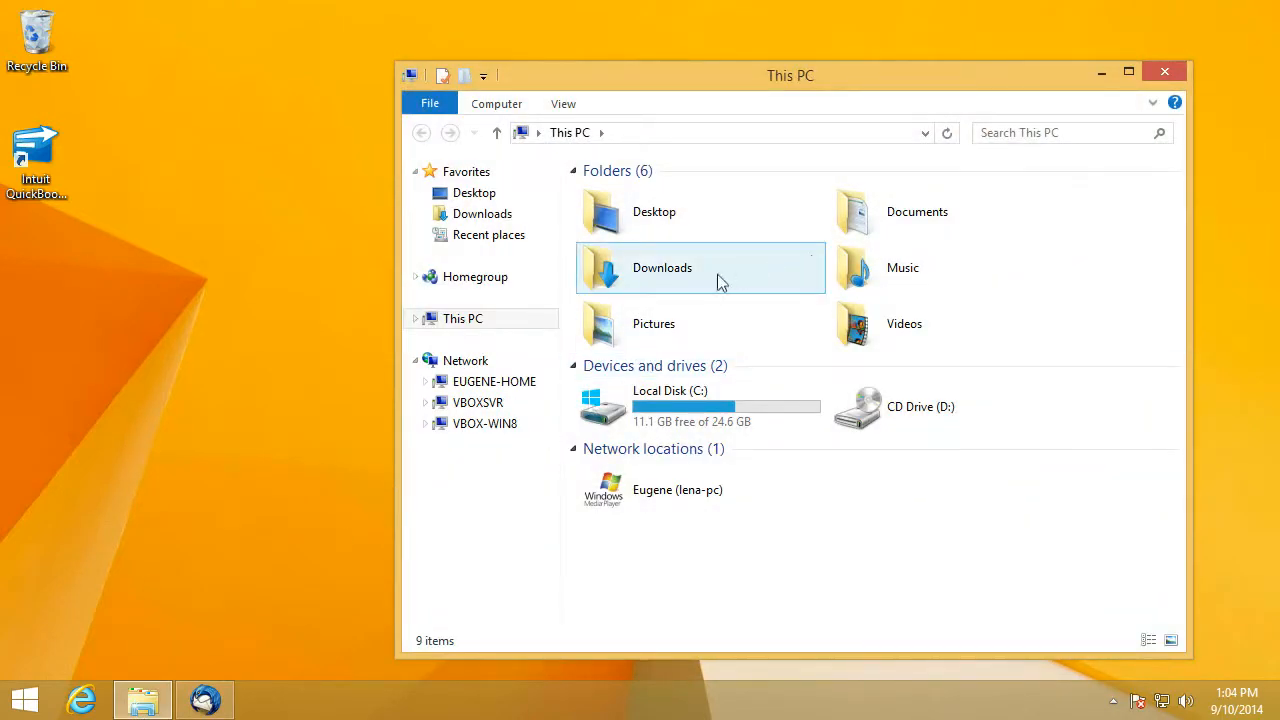
double_click(722, 282)
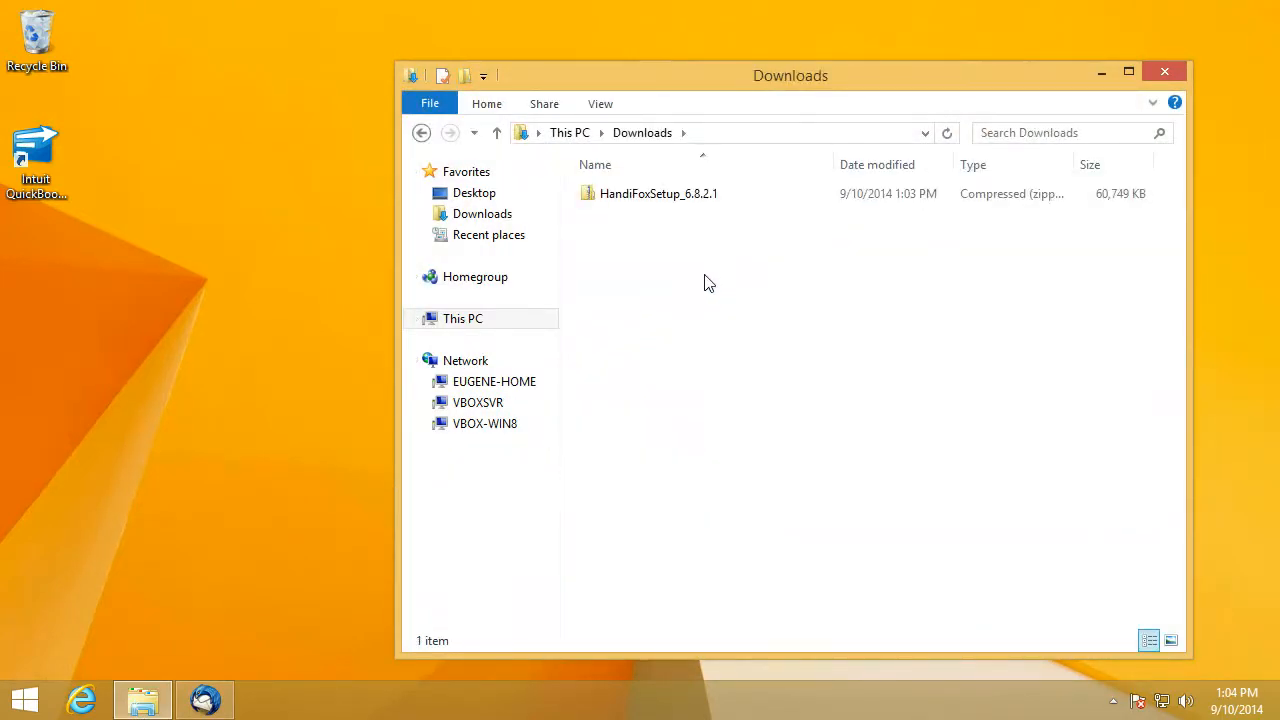
click(1101, 72)
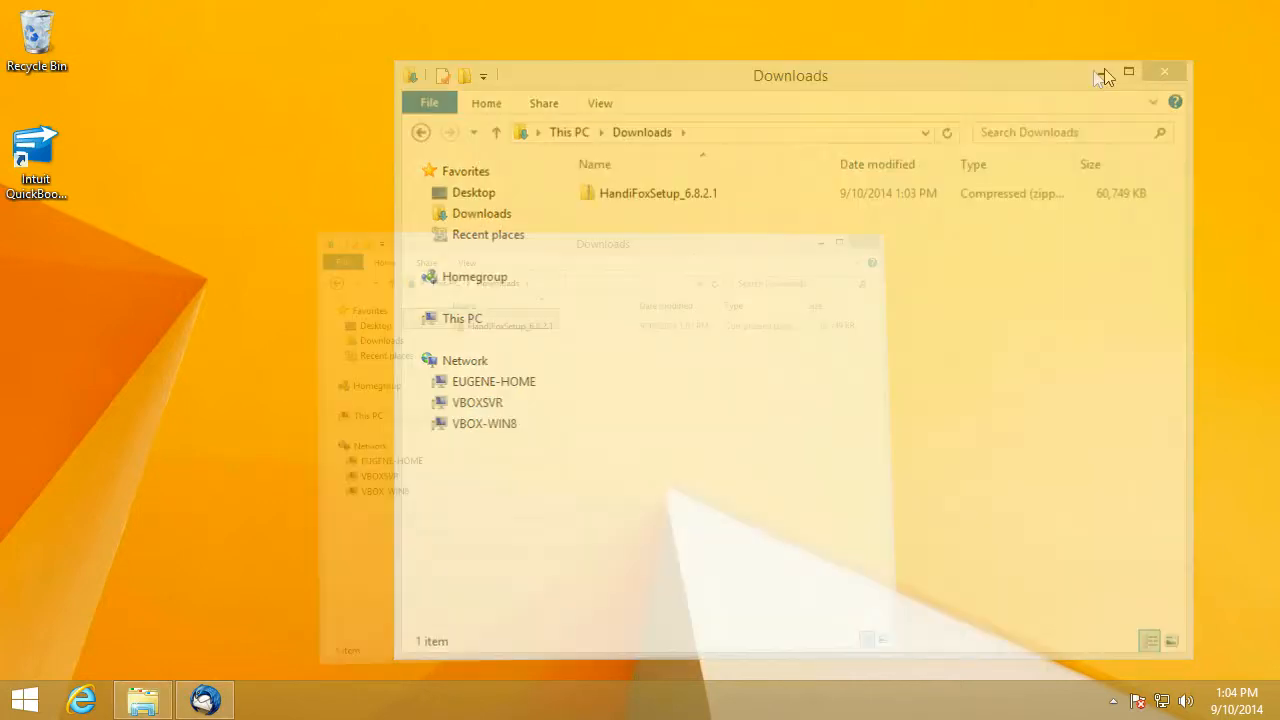
double_click(32, 176)
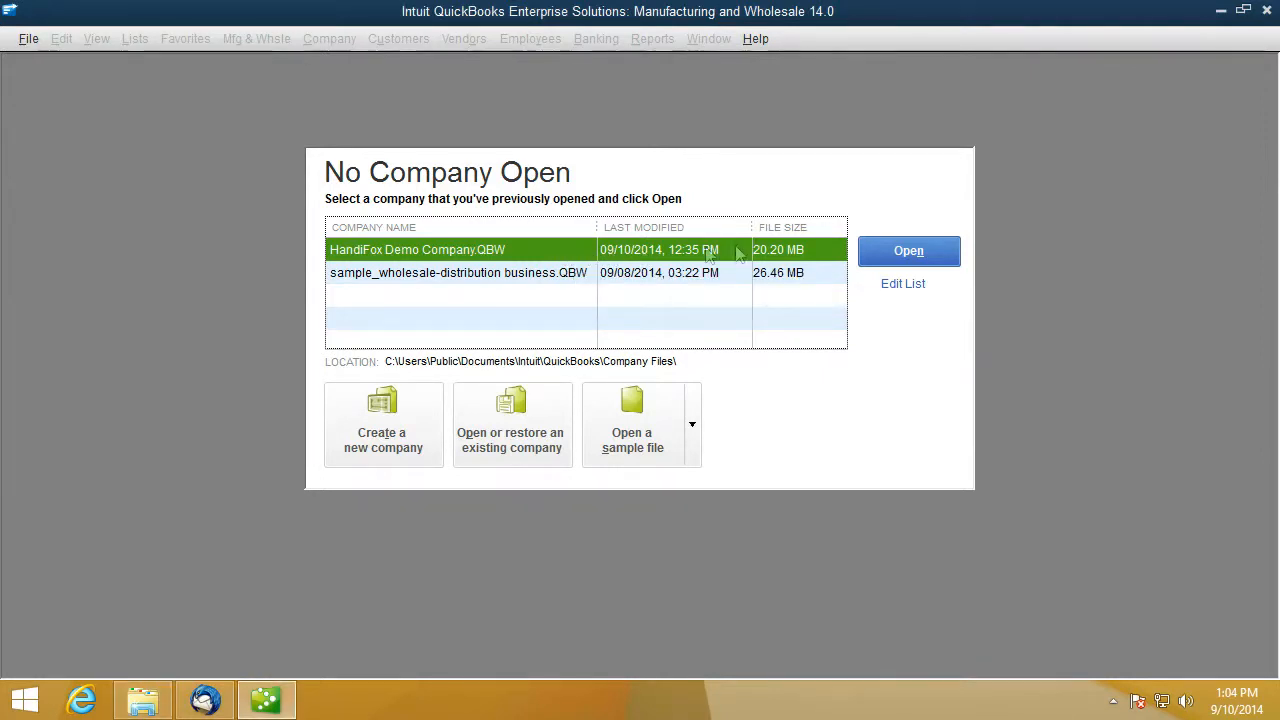
- Open HandiFox Demo Company.QBW and log in with the QuickBooks user name and password
click(903, 257)
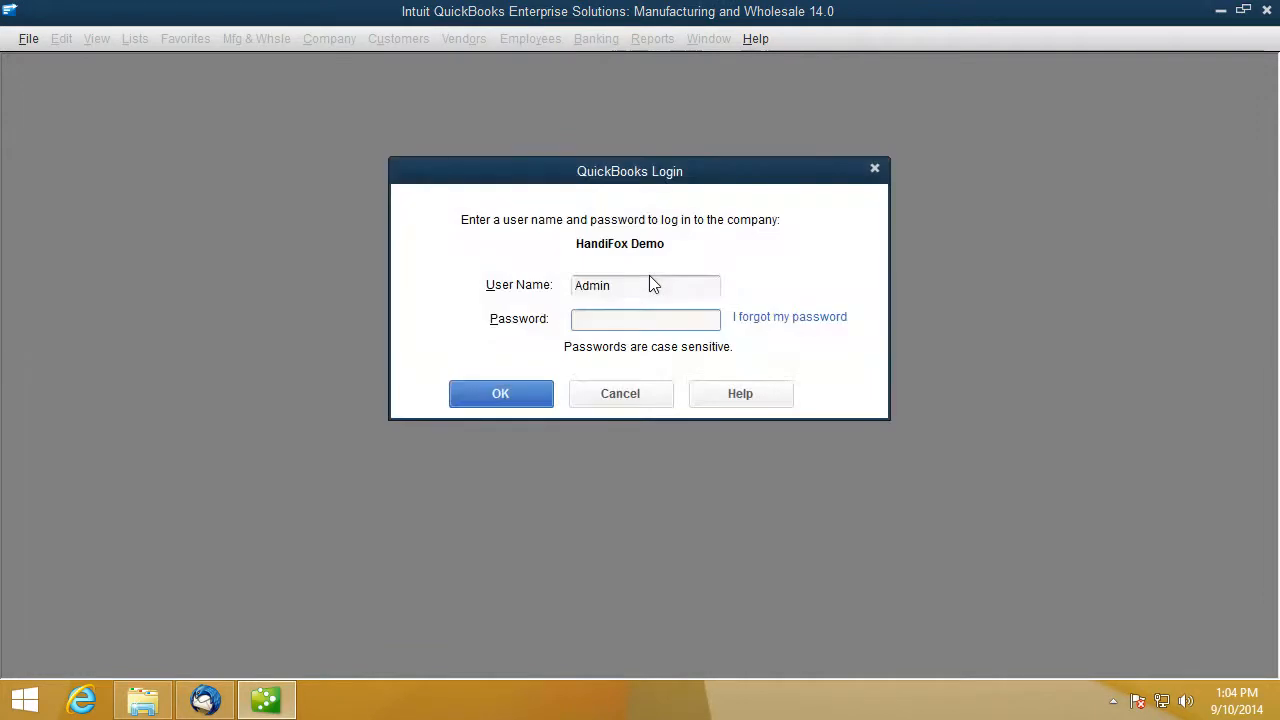
text(E)
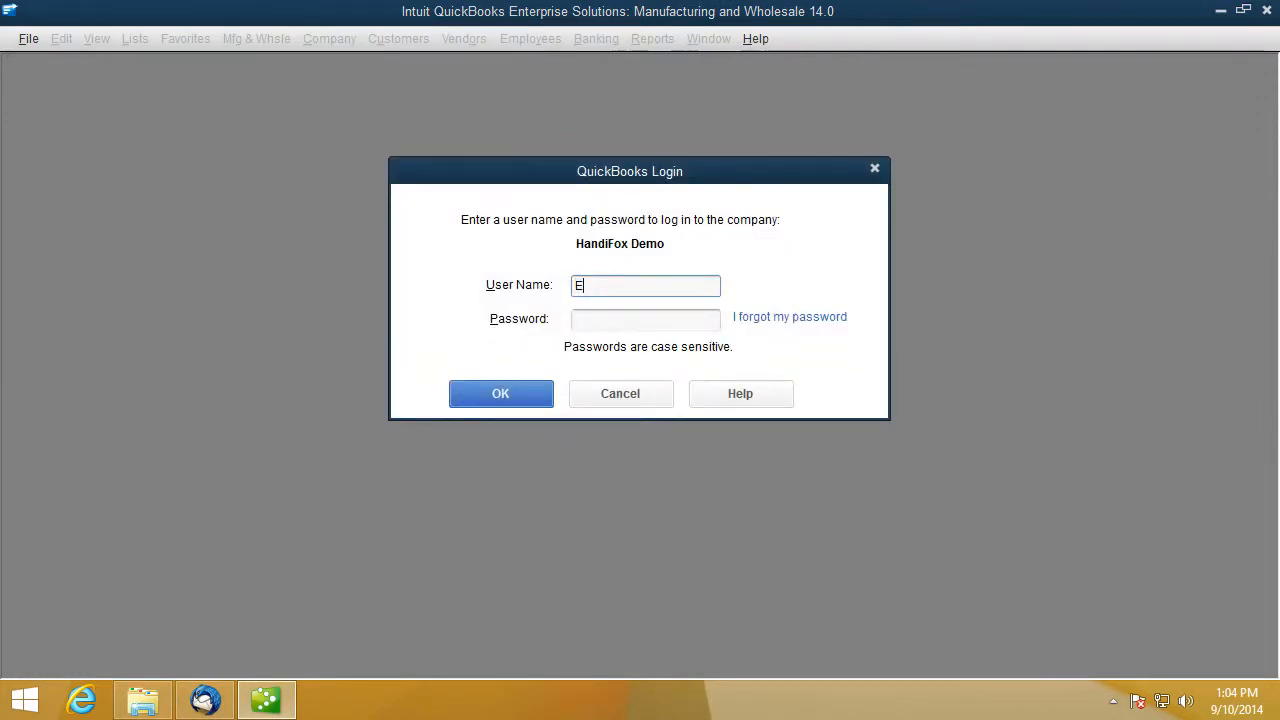
text(ugene)
key(Tab)
text(•••••)
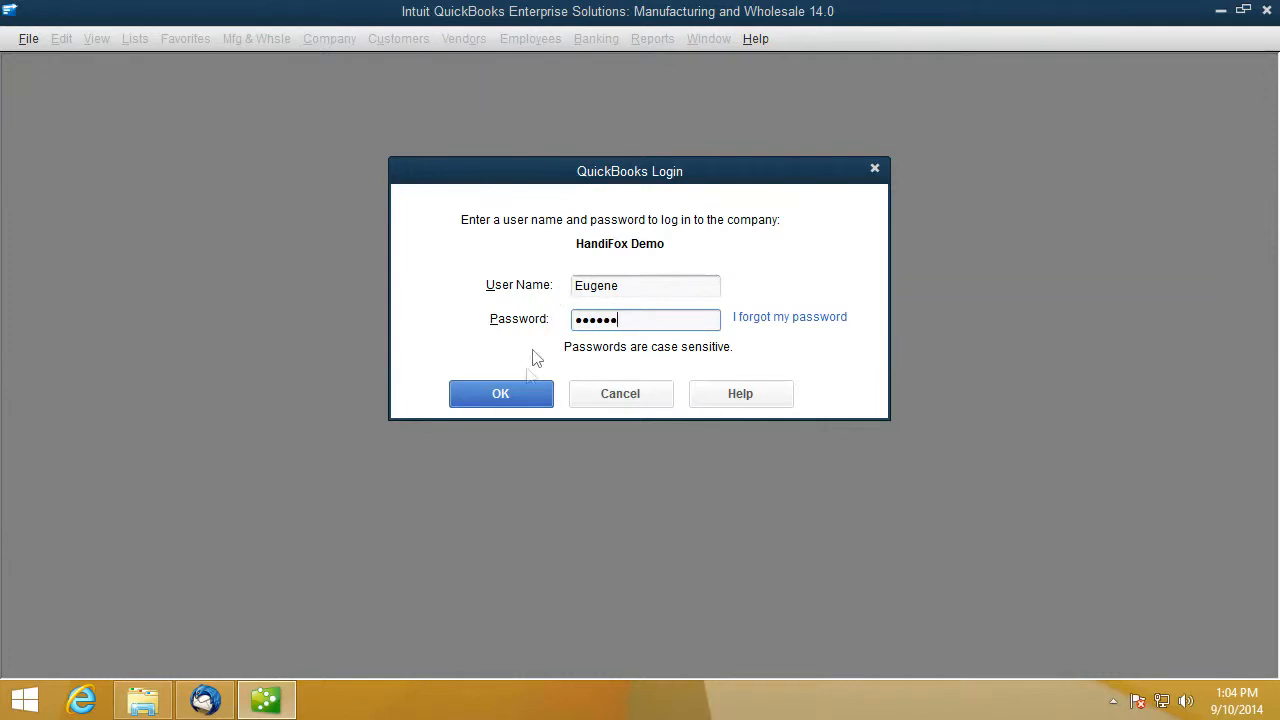
click(513, 398)
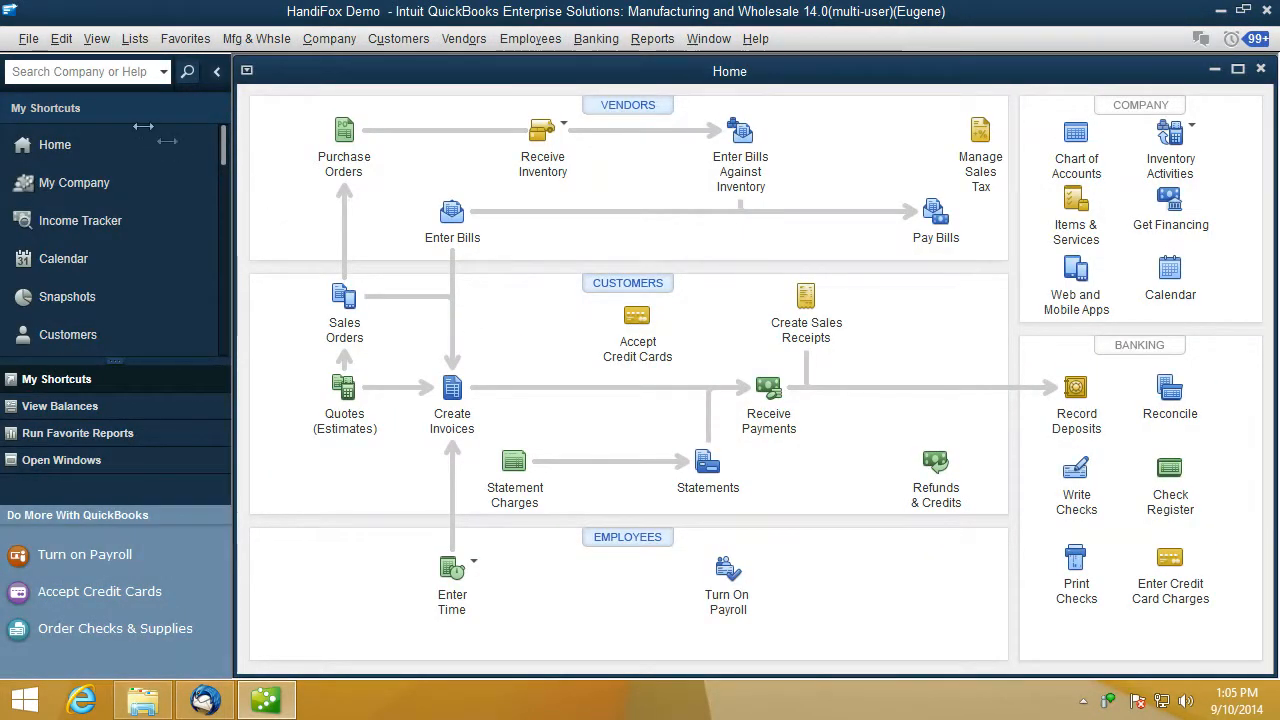
- Switch the HandiFox Demo company file to single-user mode from the File menu and acknowledge the message
click(28, 40)
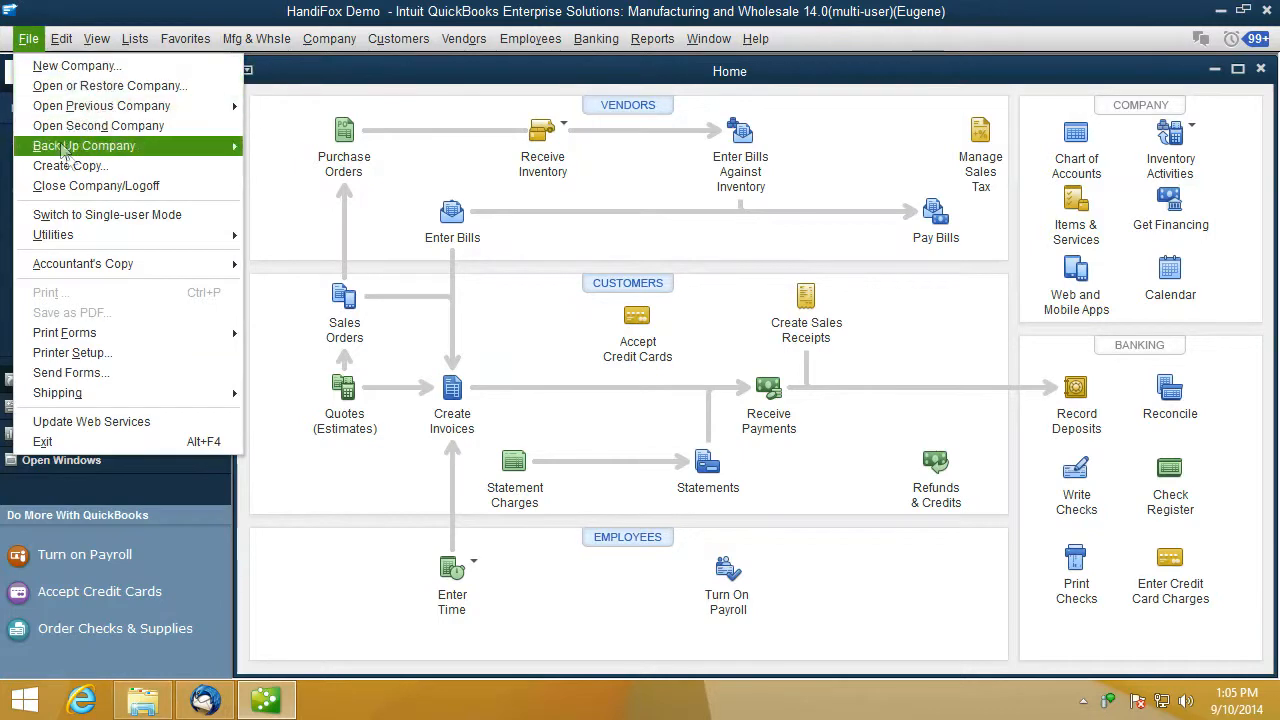
click(112, 218)
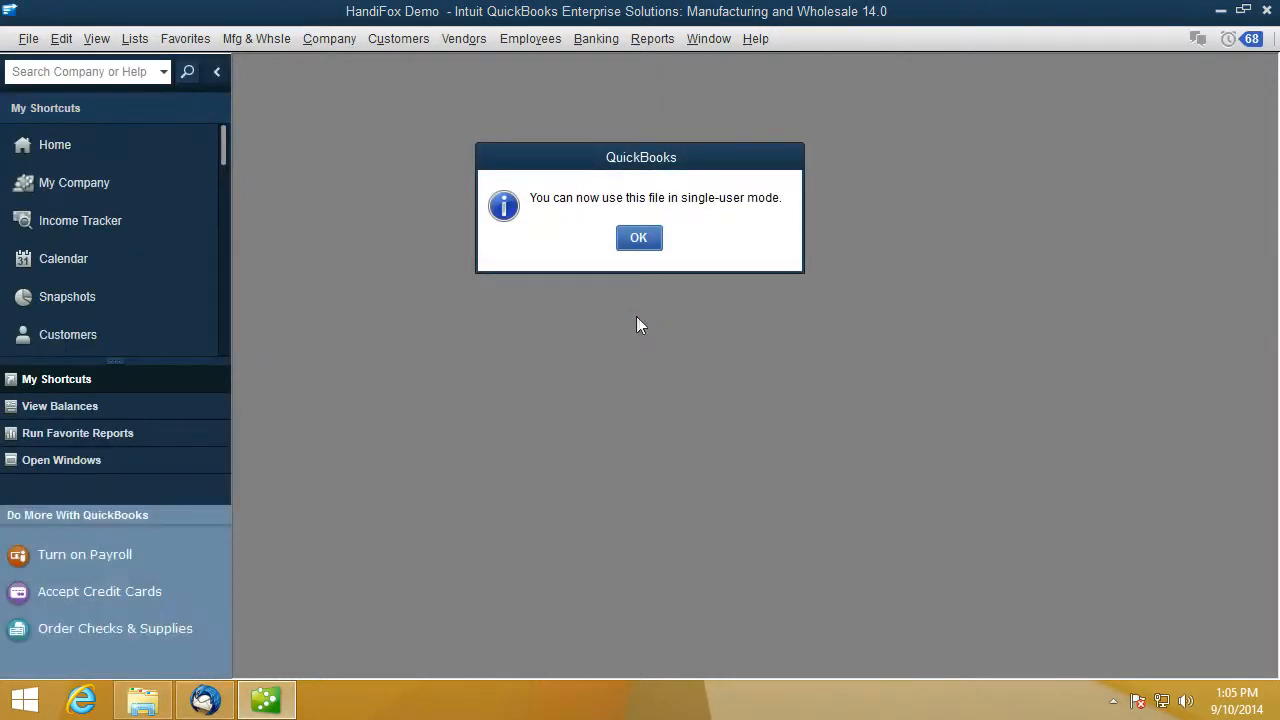
click(639, 238)
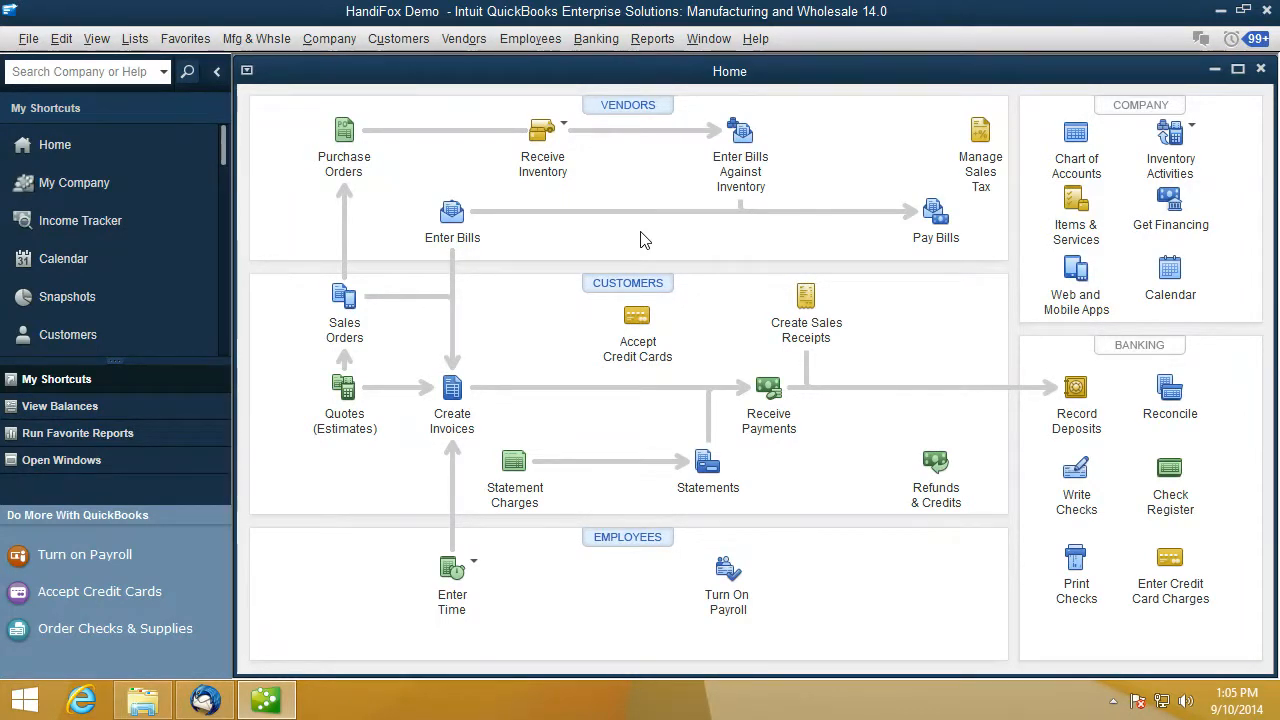
- Copy the HandiFox Demo Company.QBW location path from Product Information (F2), then exit QuickBooks
key(F2)
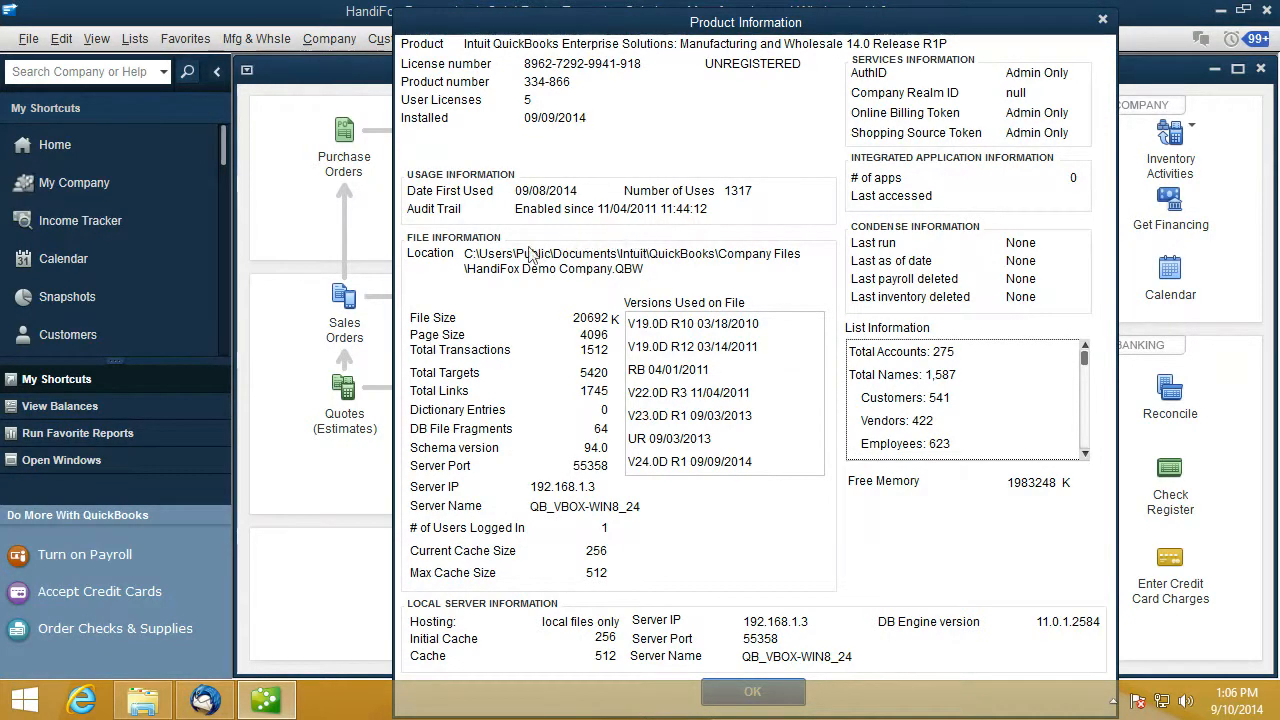
drag(474, 255, 645, 270)
right_click(588, 265)
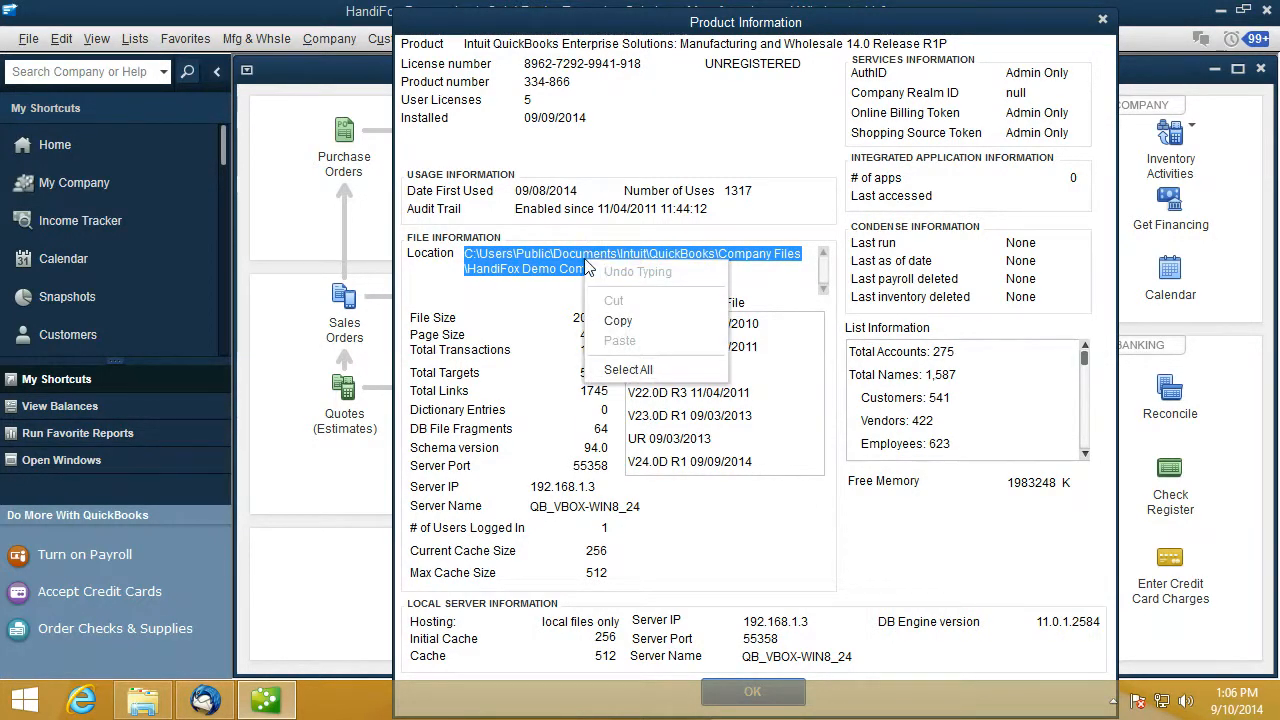
click(617, 322)
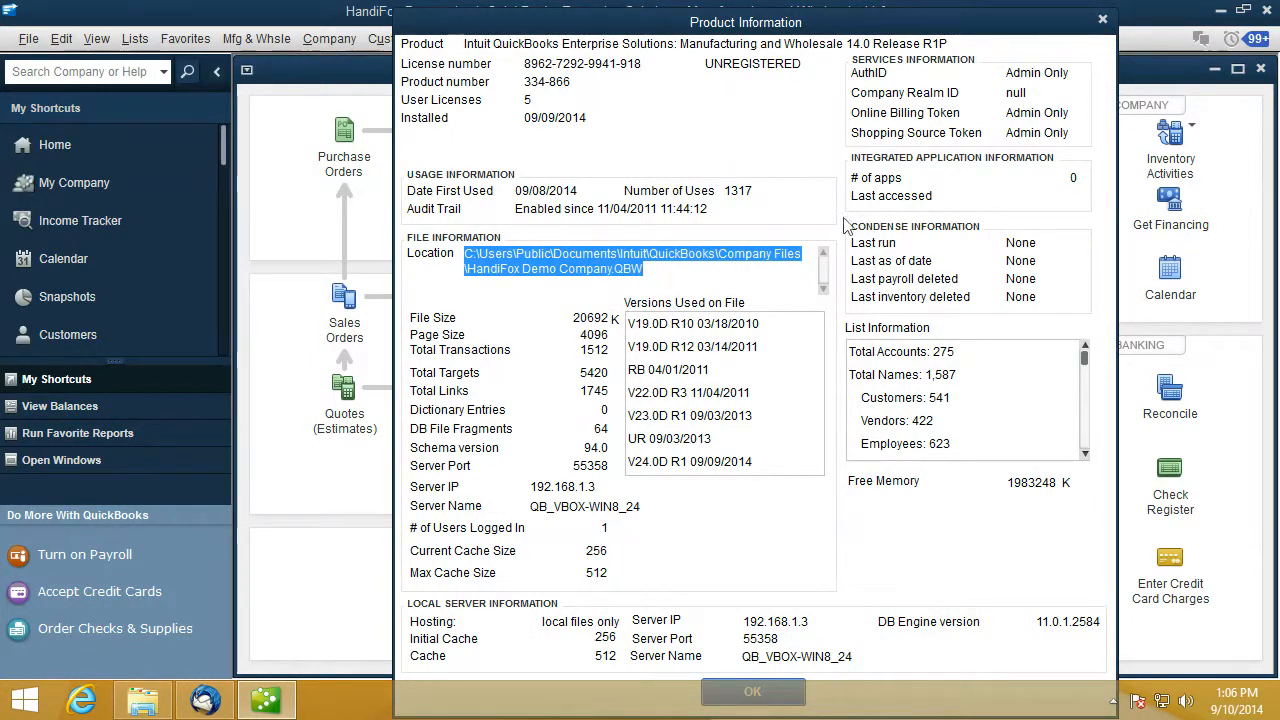
click(1102, 19)
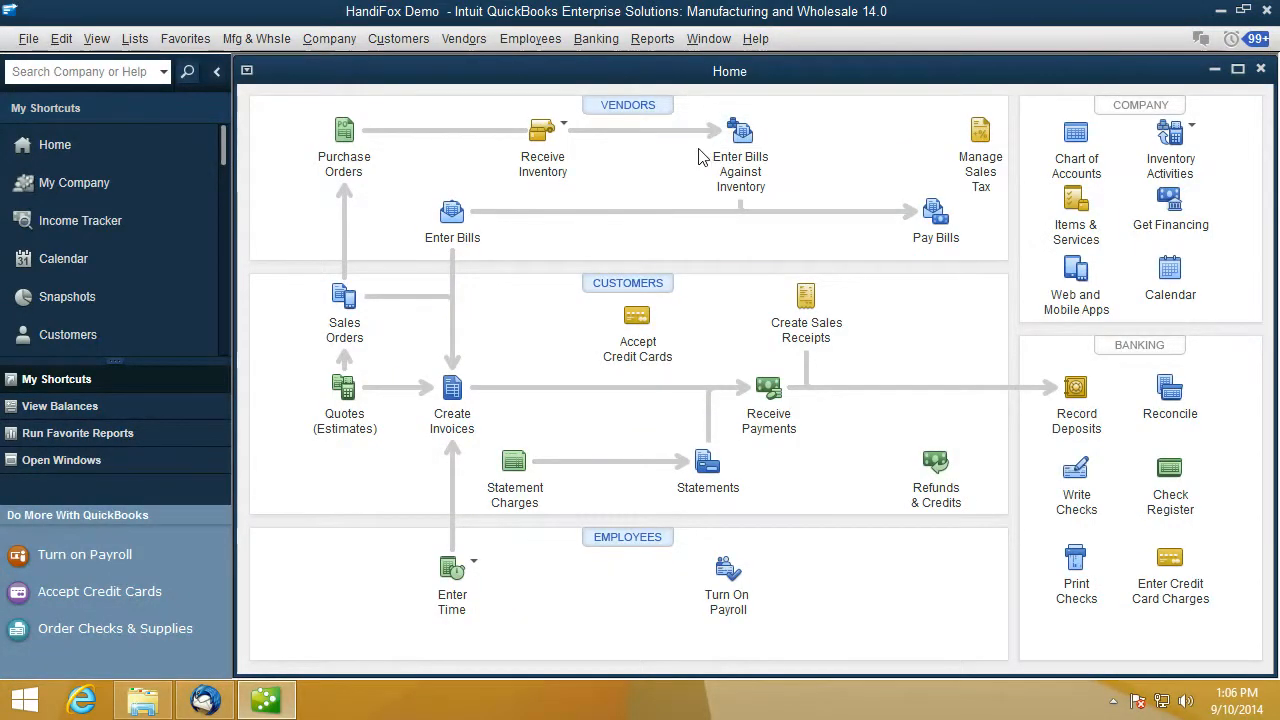
click(1267, 12)
- Confirm closing QuickBooks and open the HandiFoxSetup_6.8.2.1 zip in the Downloads folder
click(697, 318)
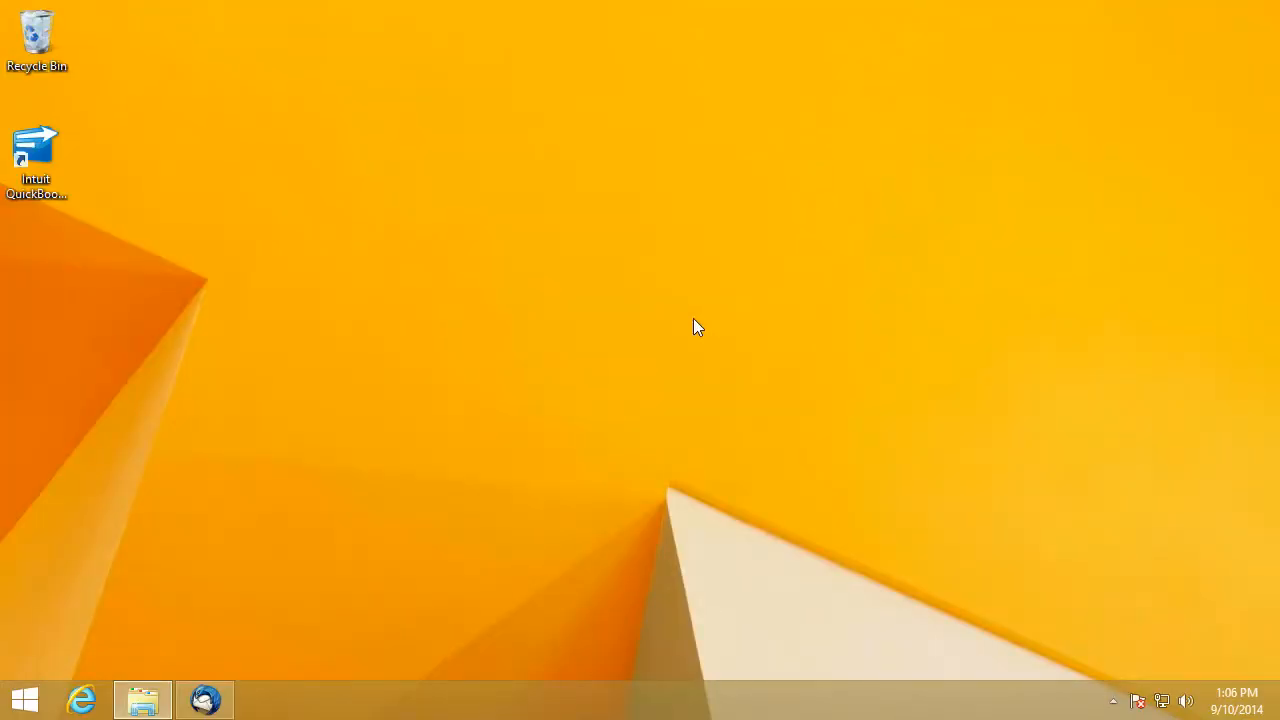
click(143, 700)
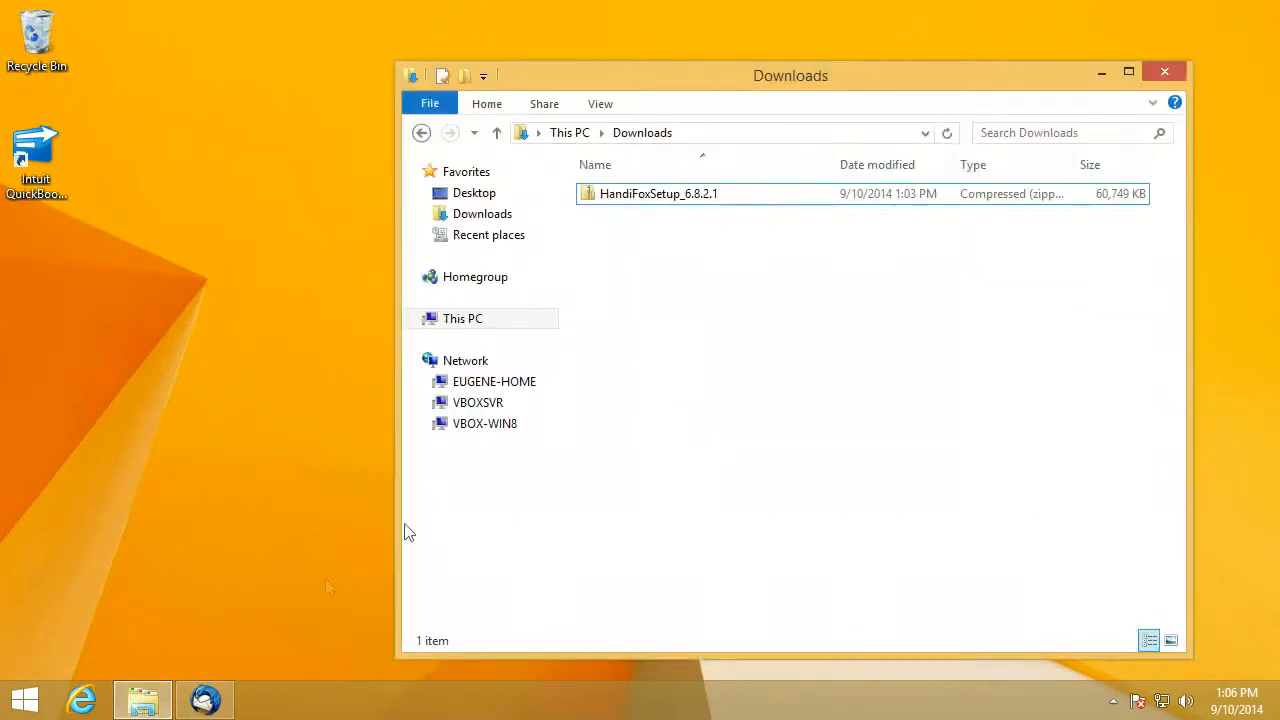
click(714, 198)
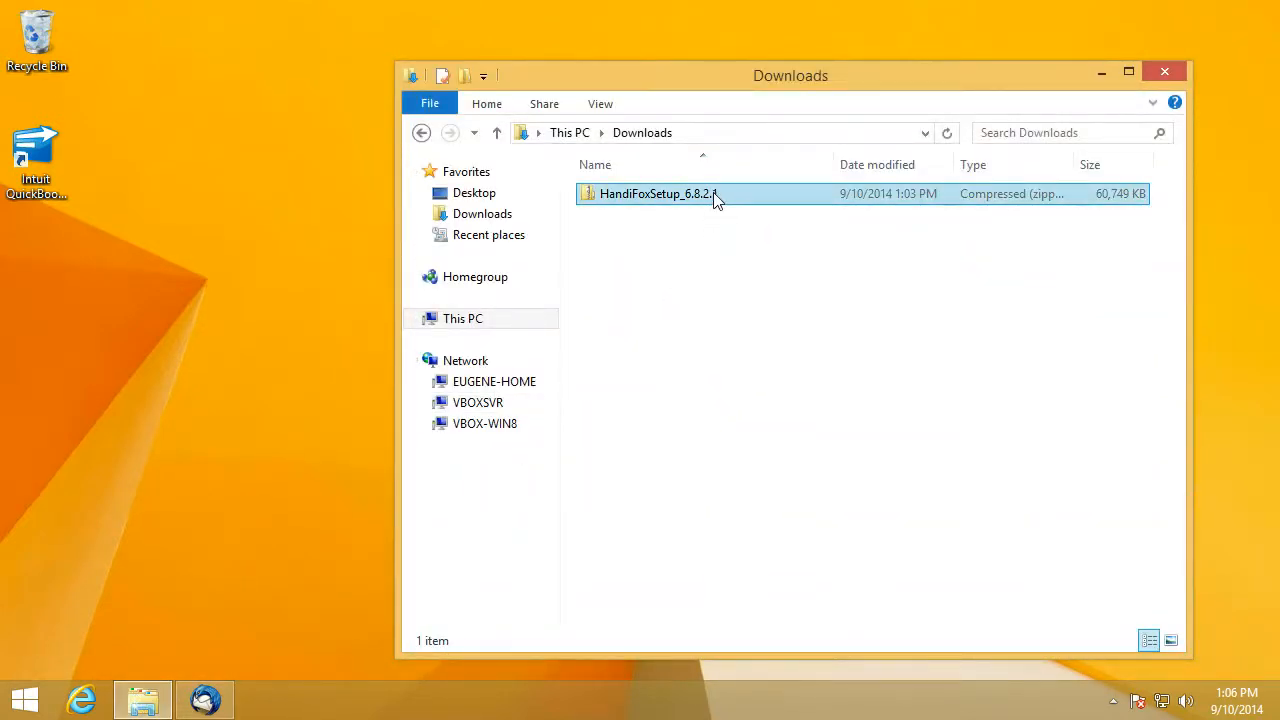
double_click(714, 198)
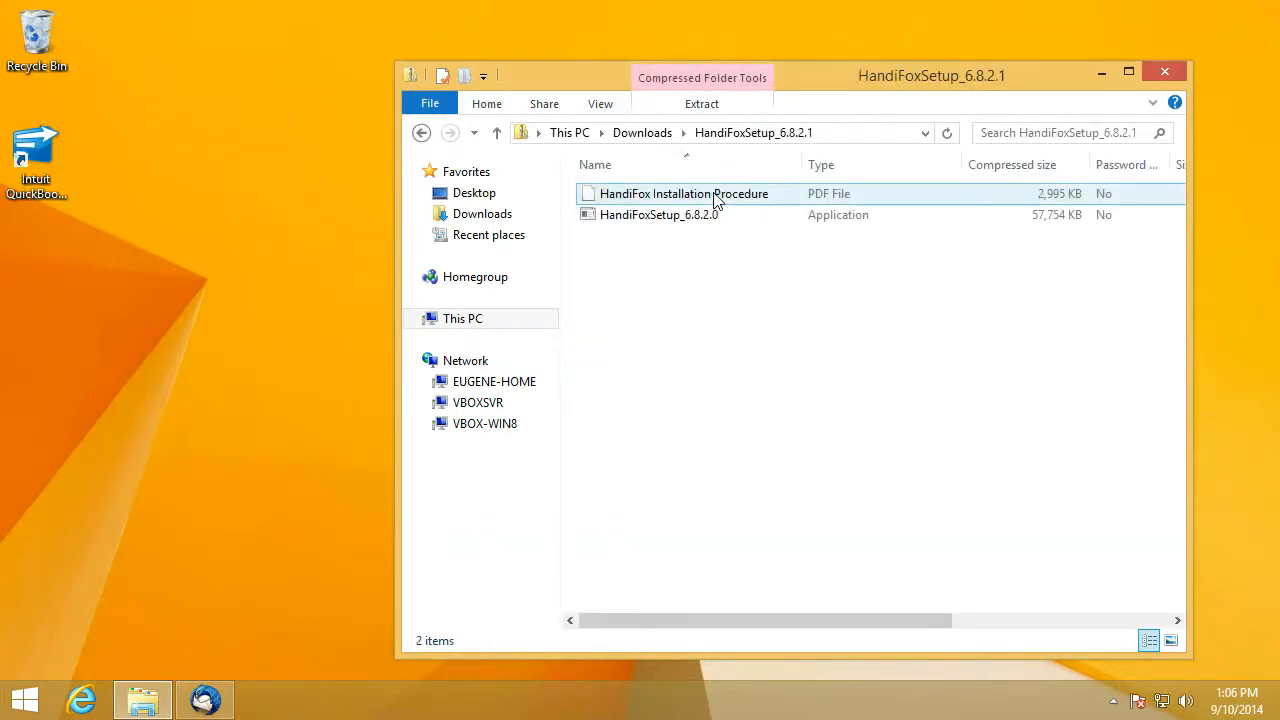
- Run HandiFoxSetup_6.8.2.0 from the zip, accepting both run warnings
click(692, 218)
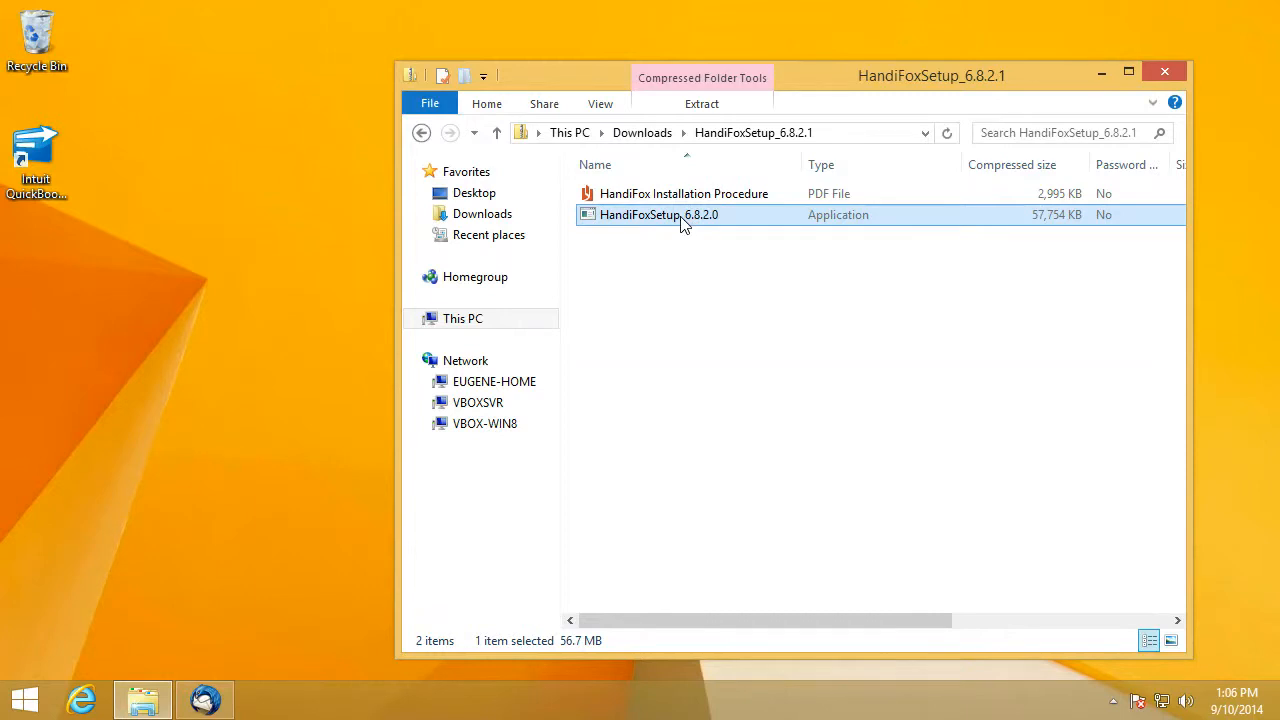
double_click(681, 220)
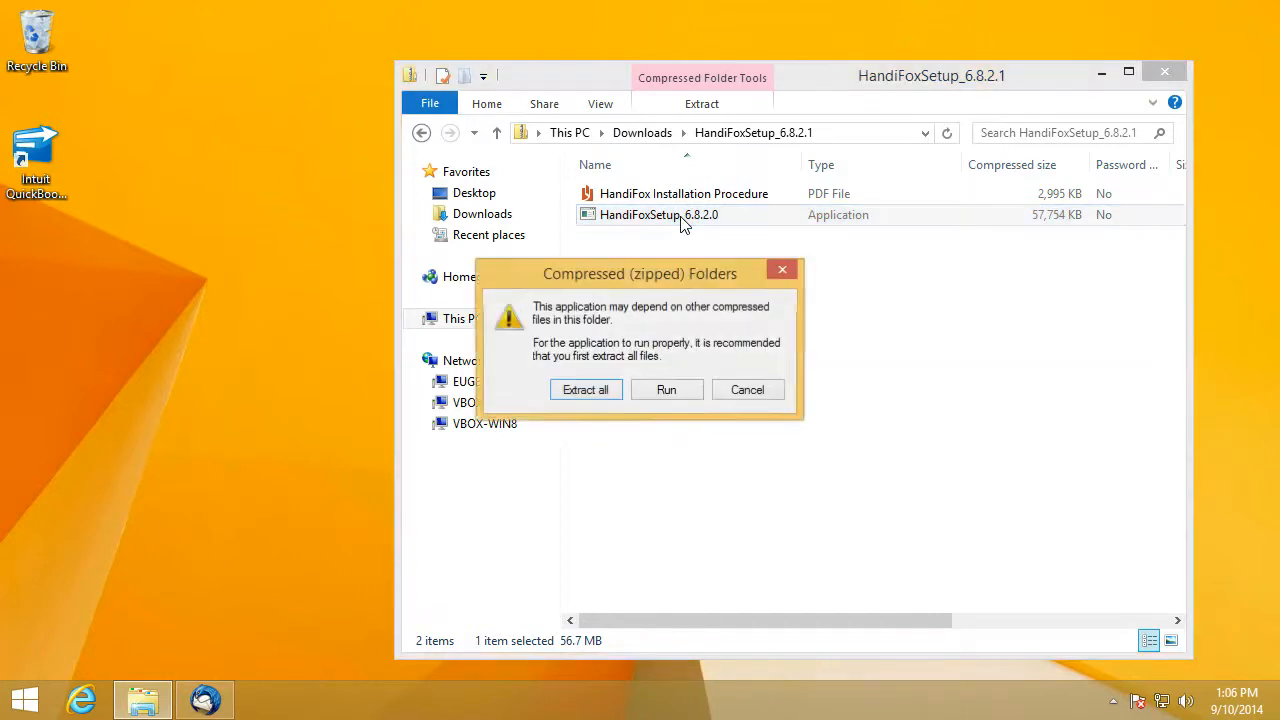
click(648, 391)
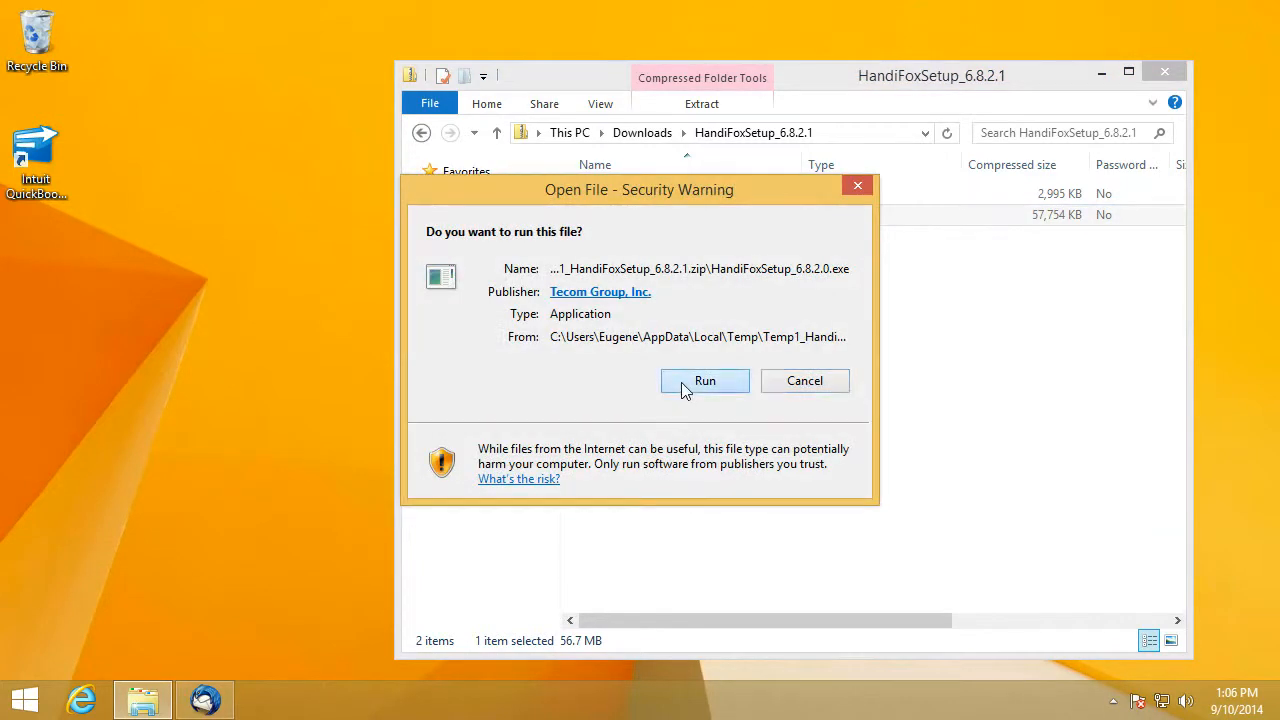
click(684, 388)
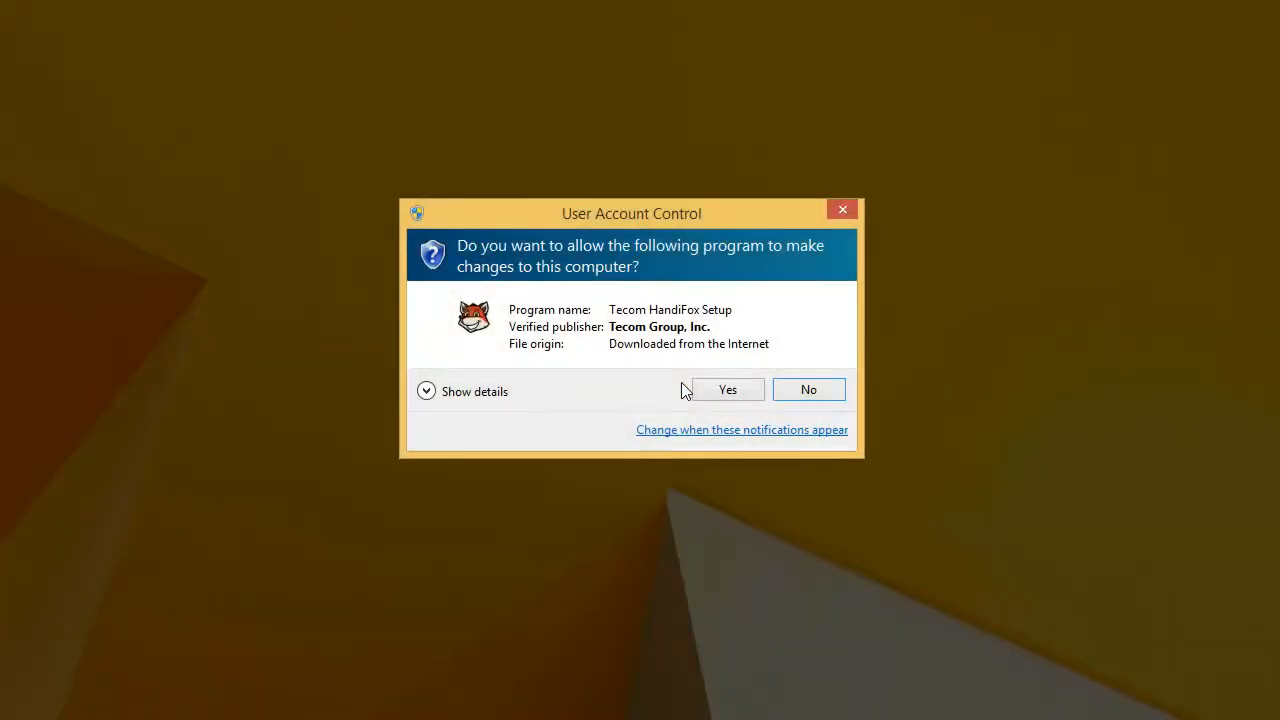
- Allow the installer, pass the welcome and components pages, and accept the license agreement
click(728, 396)
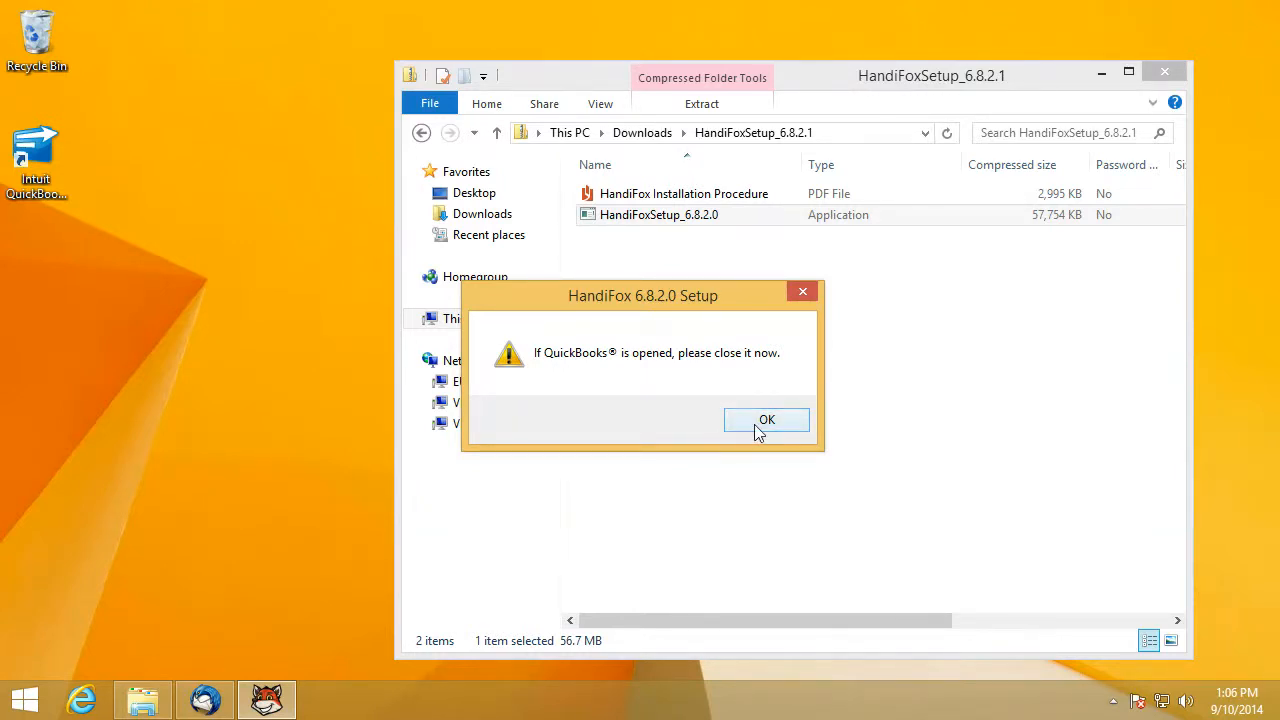
click(758, 428)
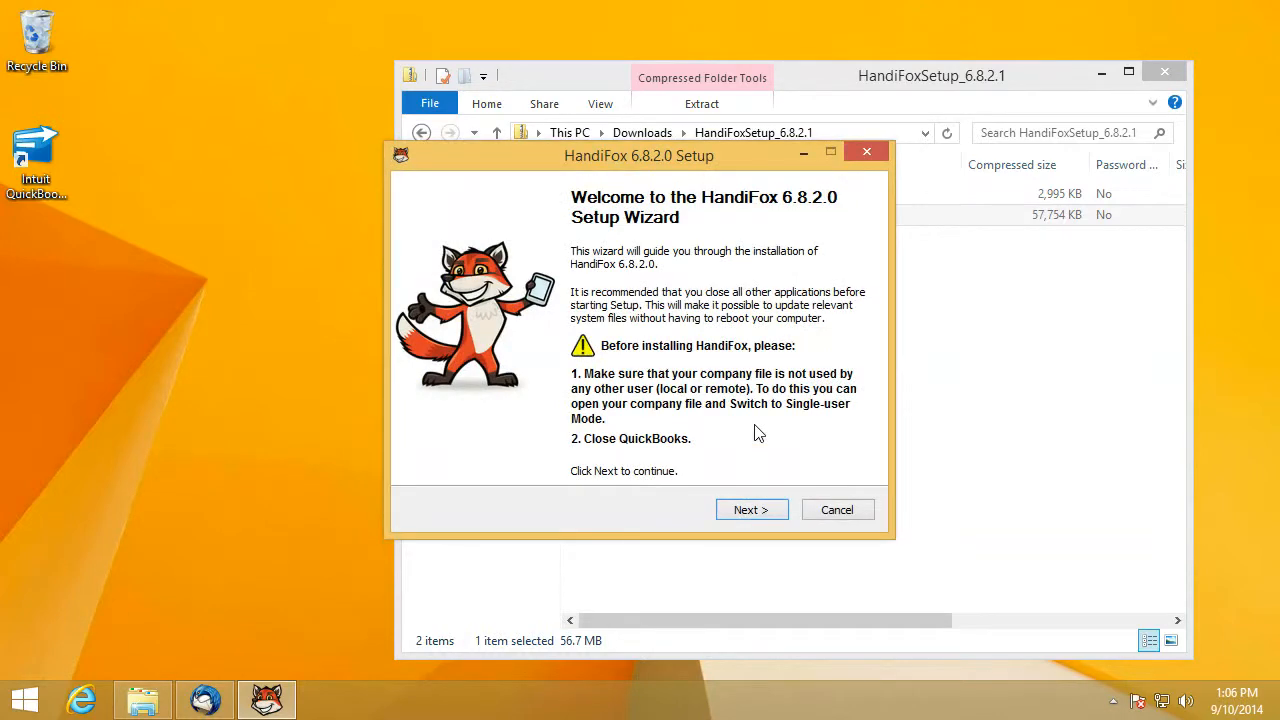
click(742, 512)
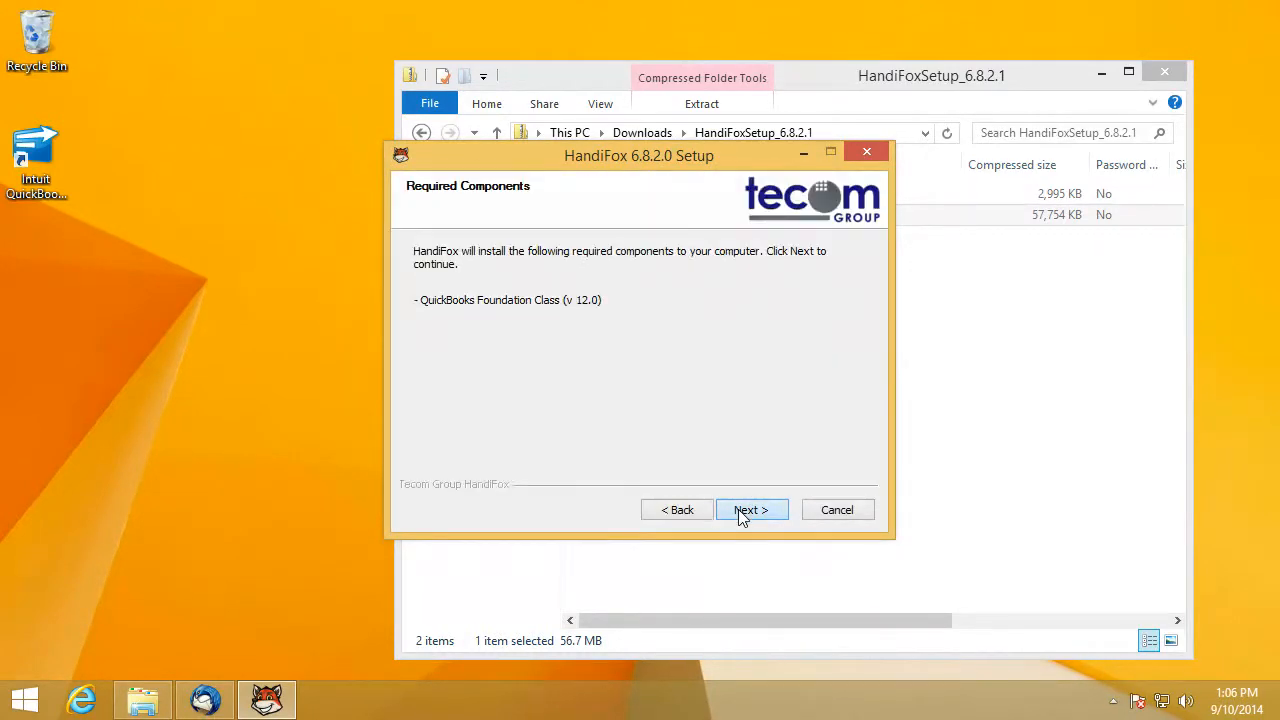
click(742, 512)
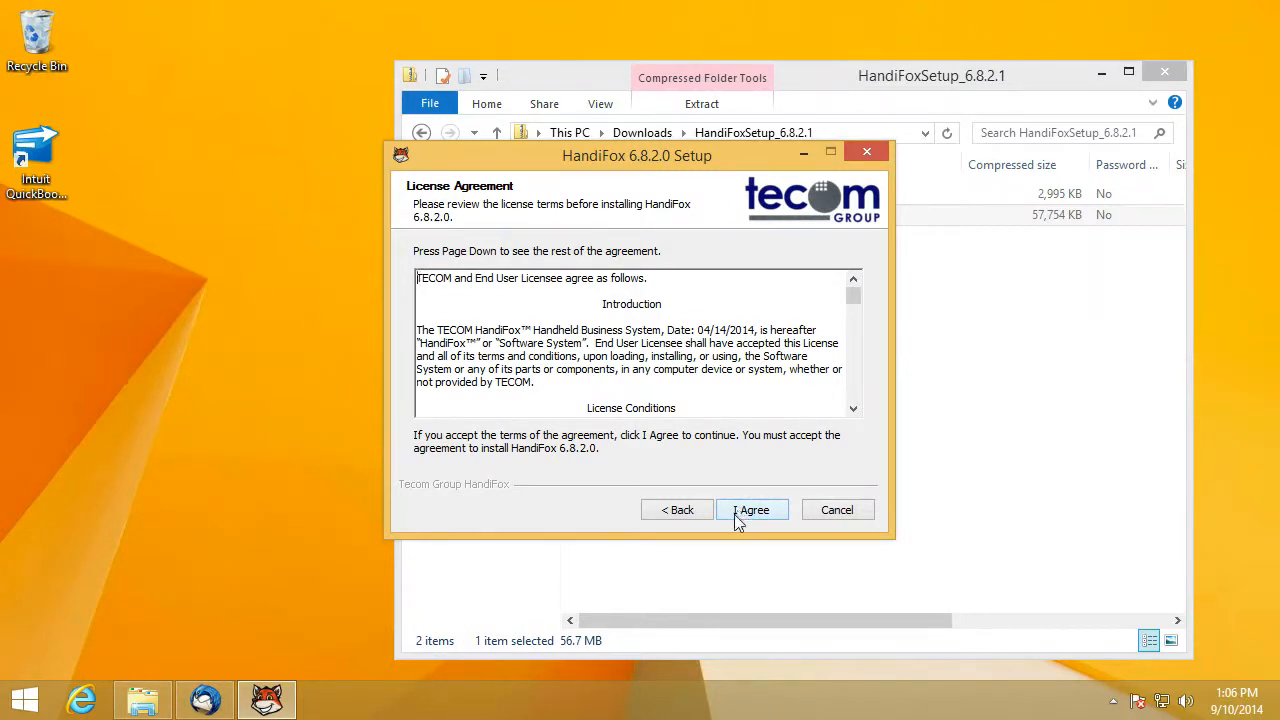
click(728, 514)
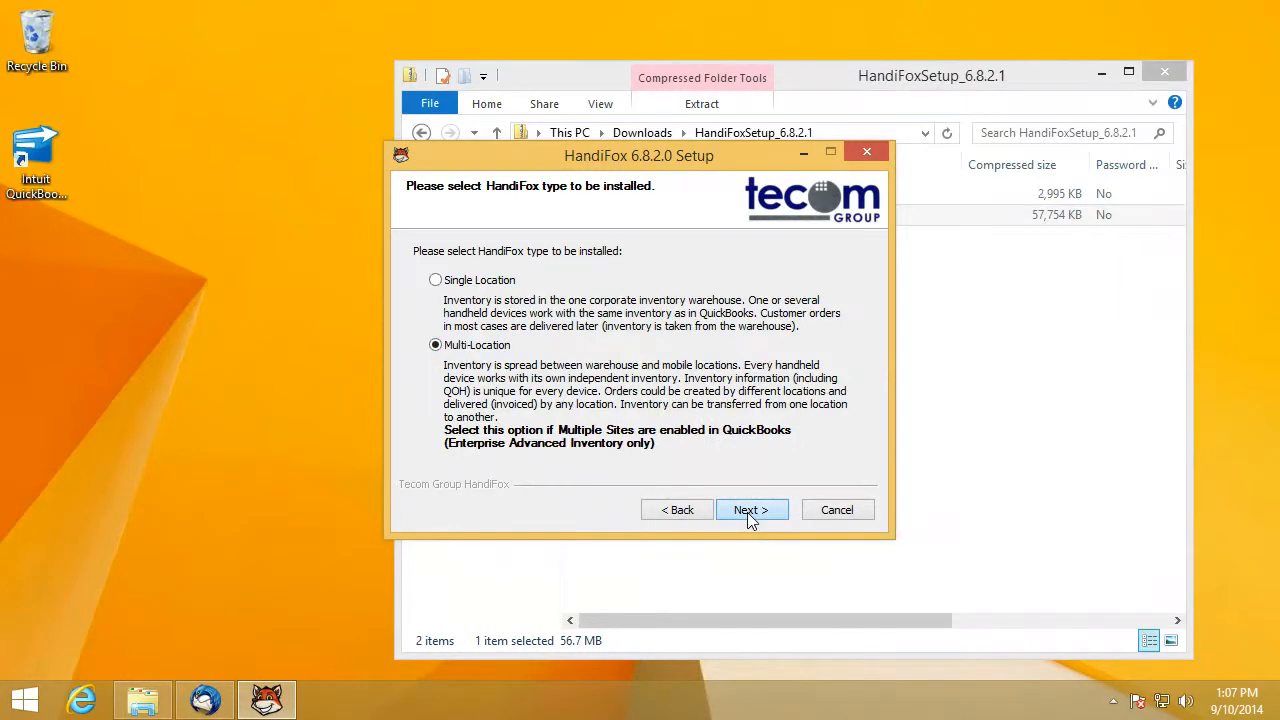
- Install HandiFox with the Multi-Location type into the default folder
click(749, 510)
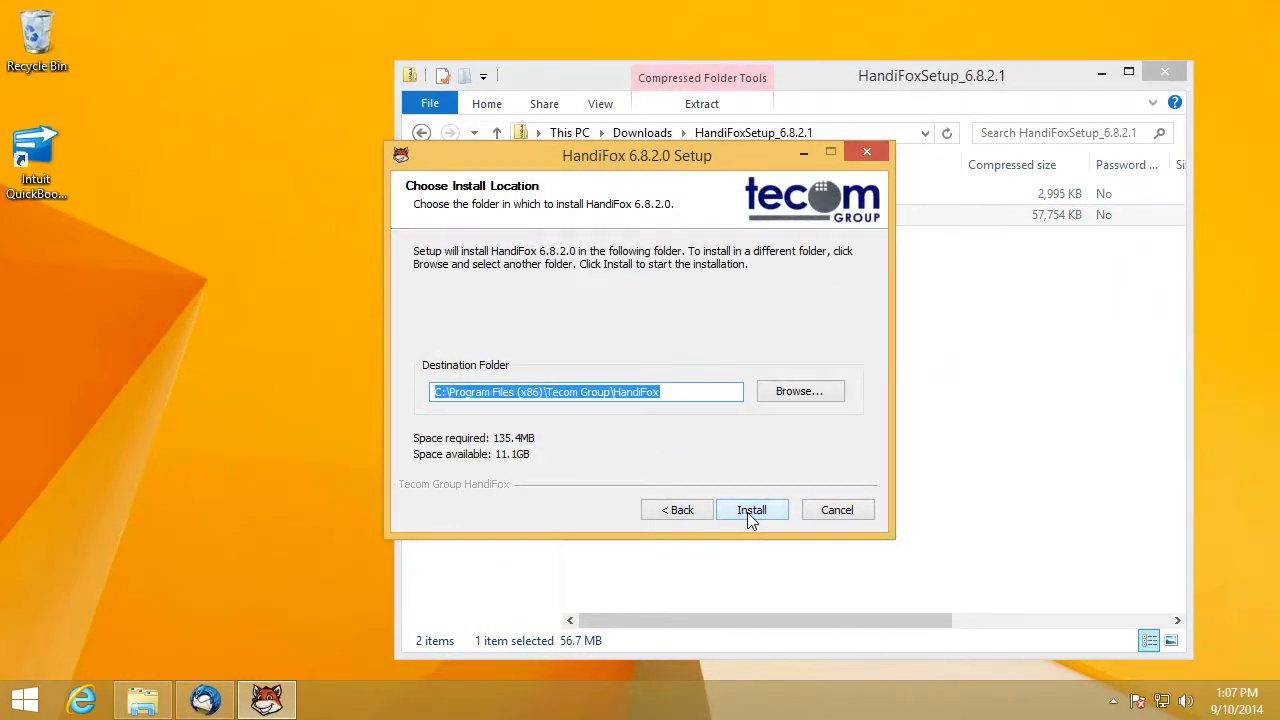
click(751, 511)
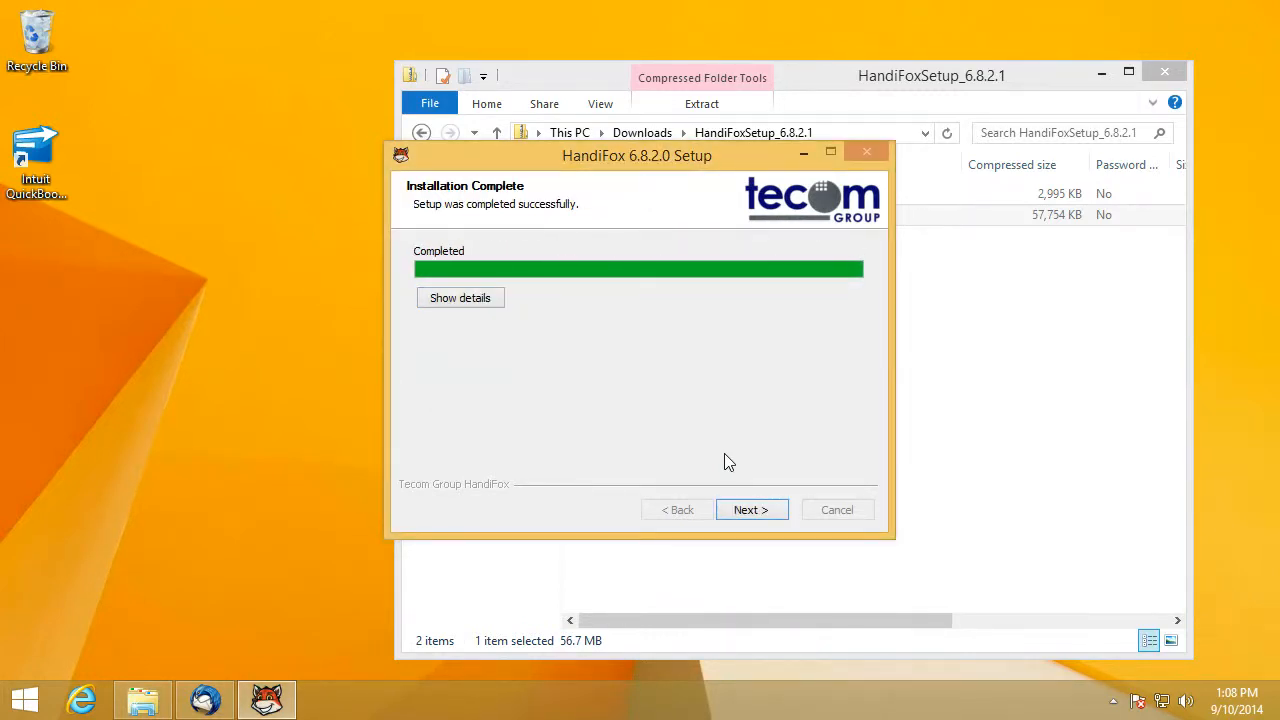
click(749, 511)
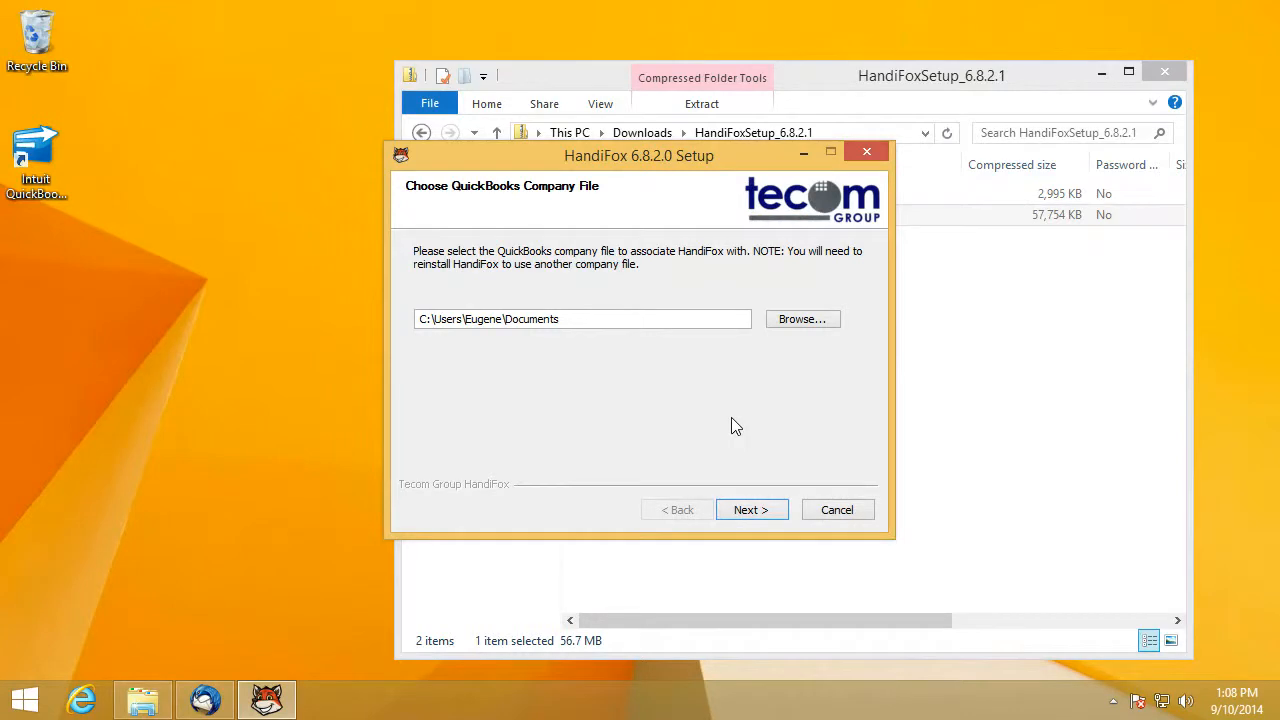
- Point HandiFox at HandiFox Demo Company.QBW by pasting the path and browsing to the file
drag(694, 318, 419, 322)
right_click(551, 322)
click(592, 407)
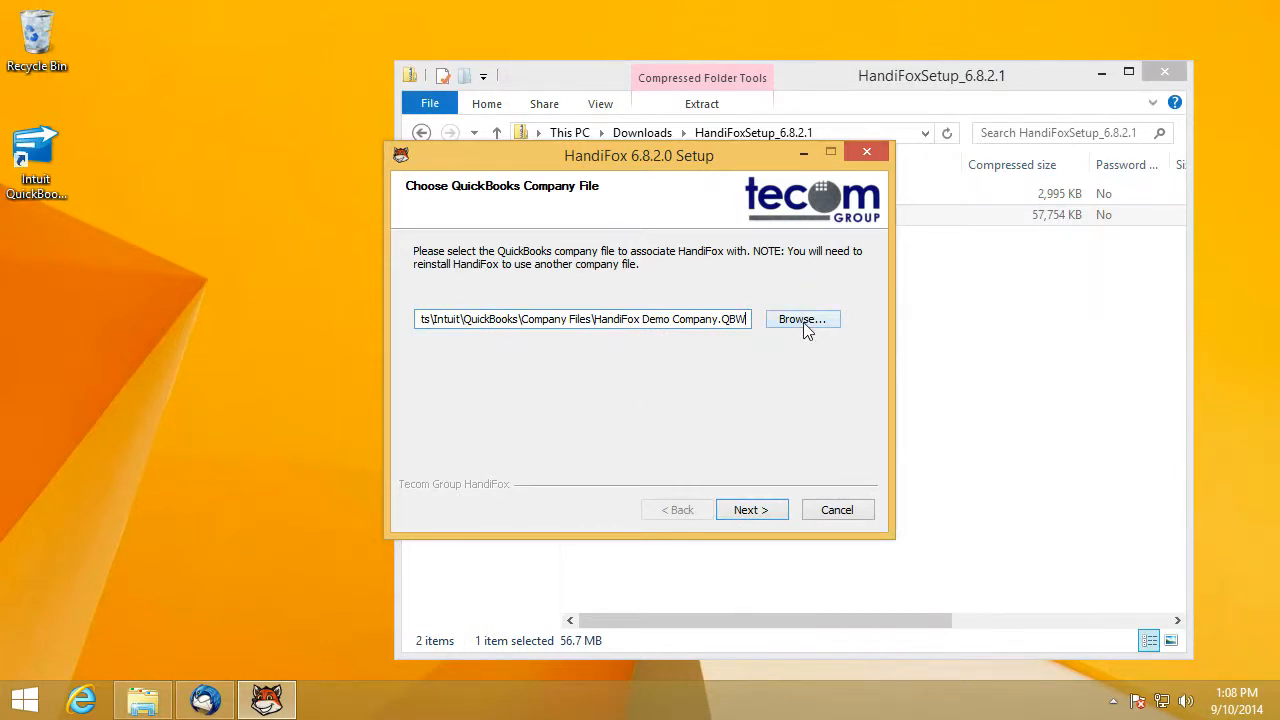
click(803, 324)
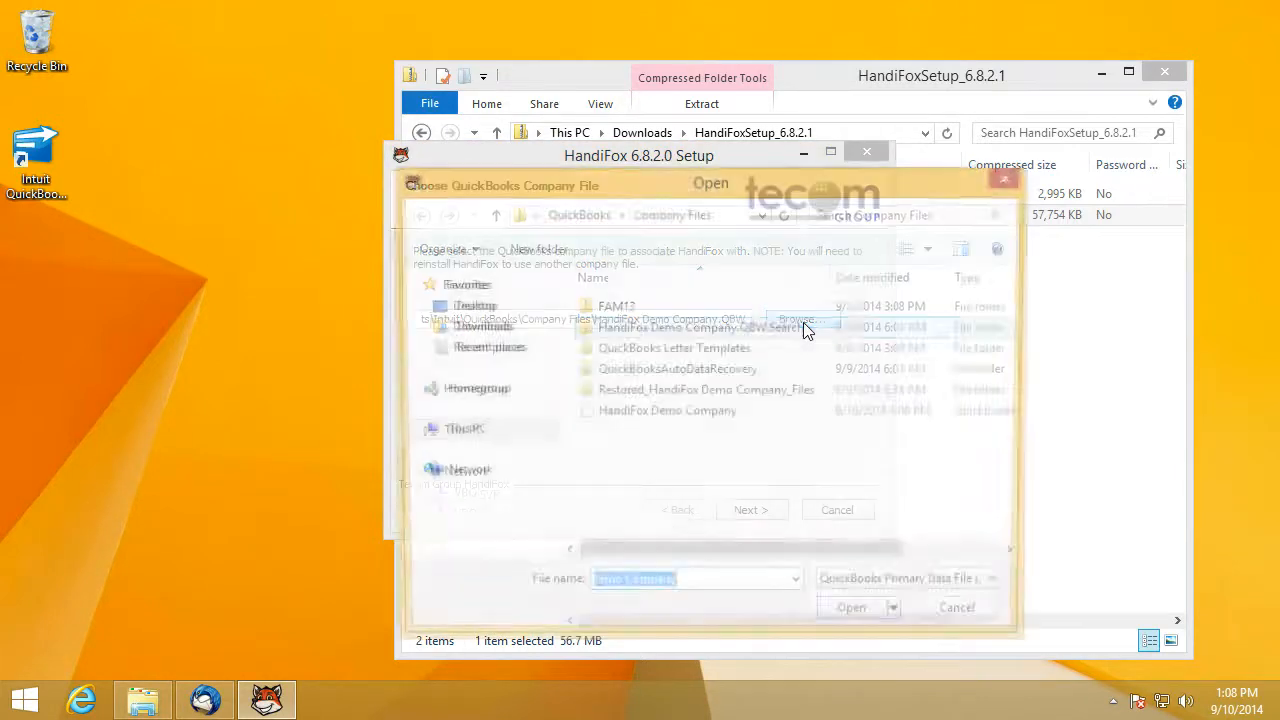
click(675, 416)
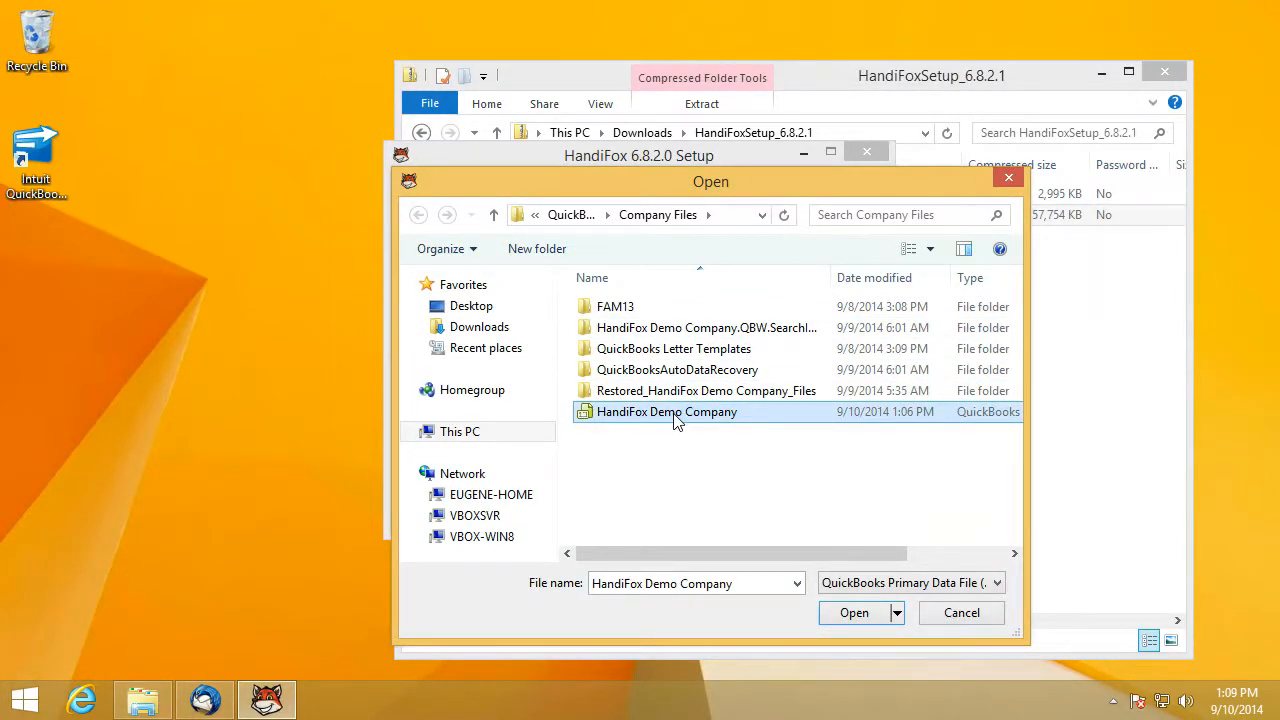
click(848, 613)
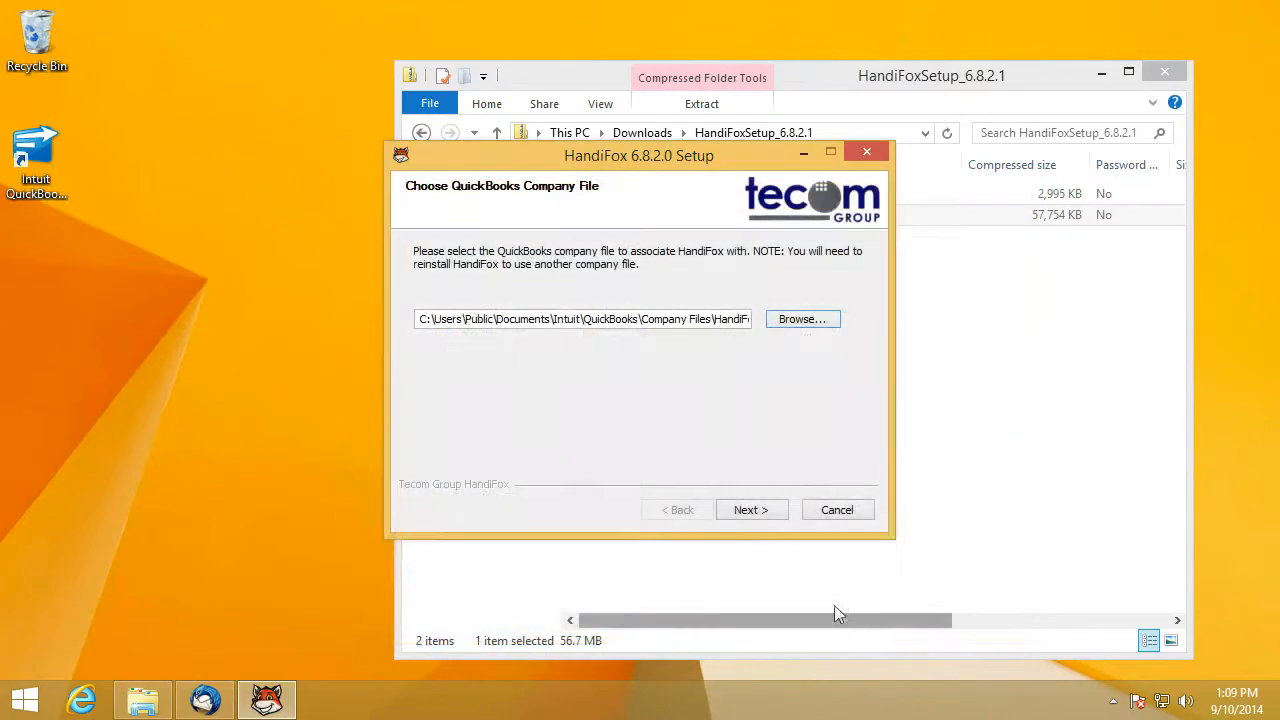
- Keep the Getting Started shortcut and Reboot now, and finish the setup
click(750, 510)
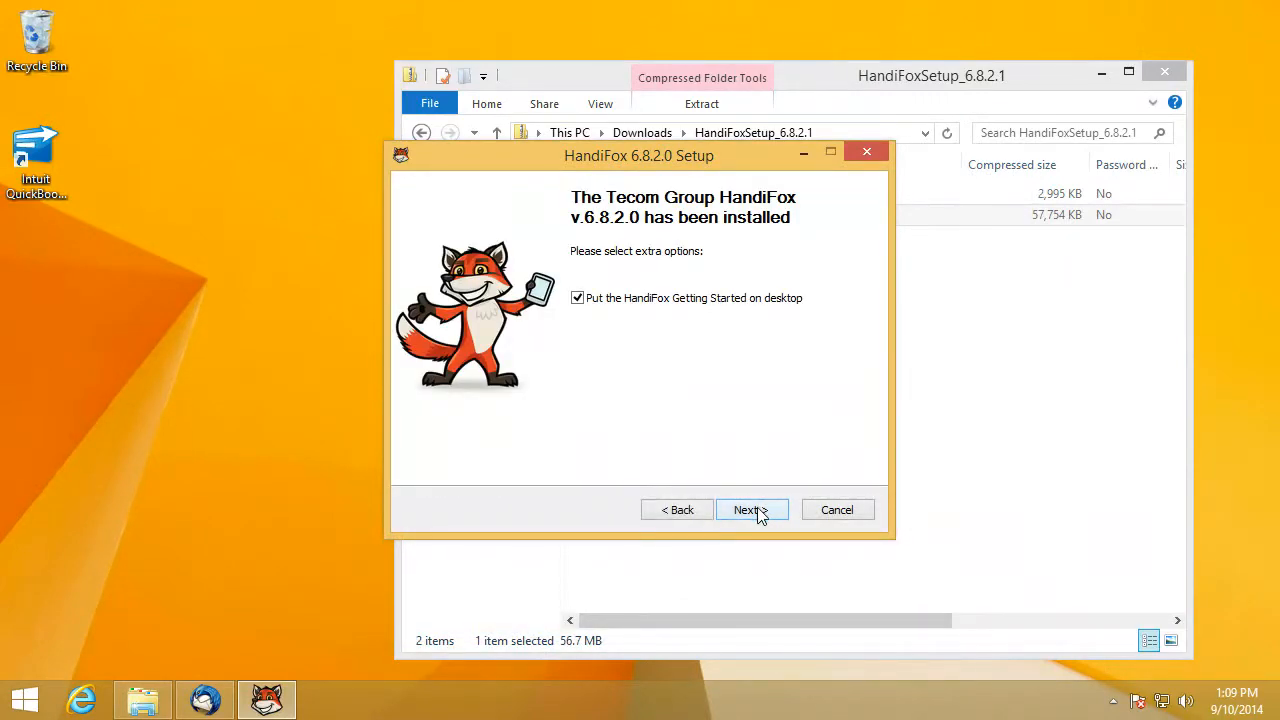
click(750, 510)
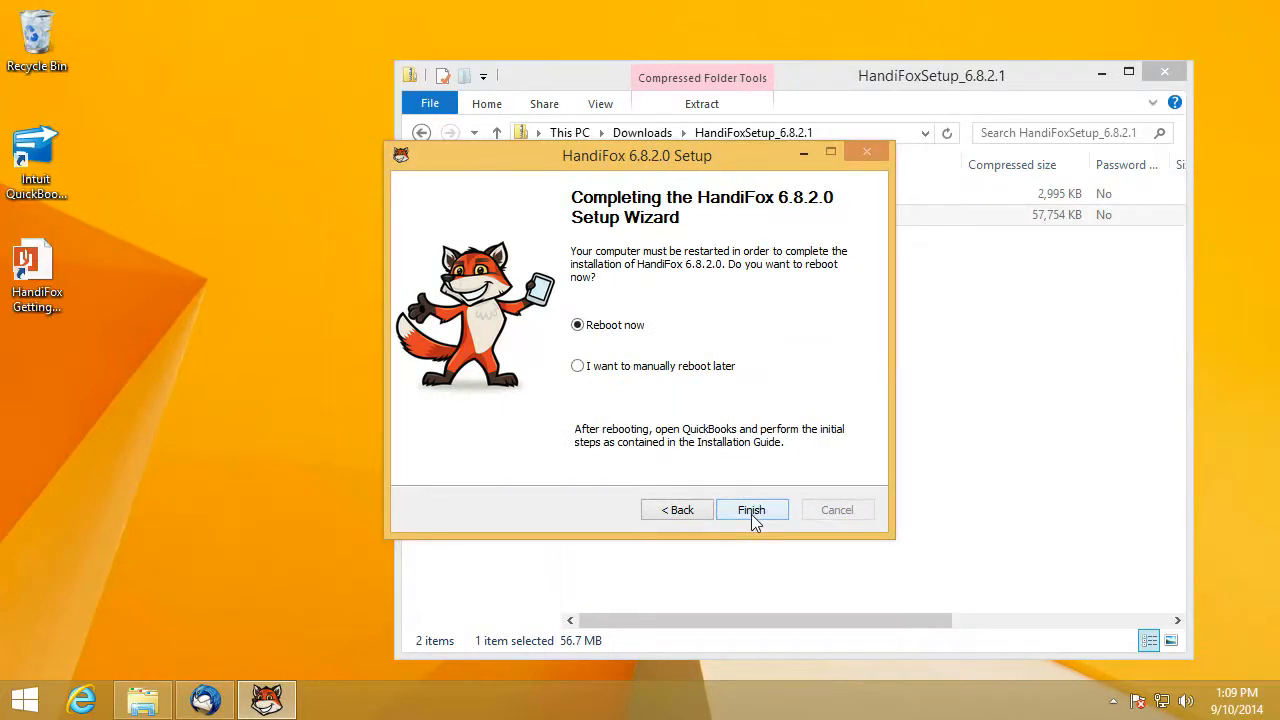
click(751, 512)
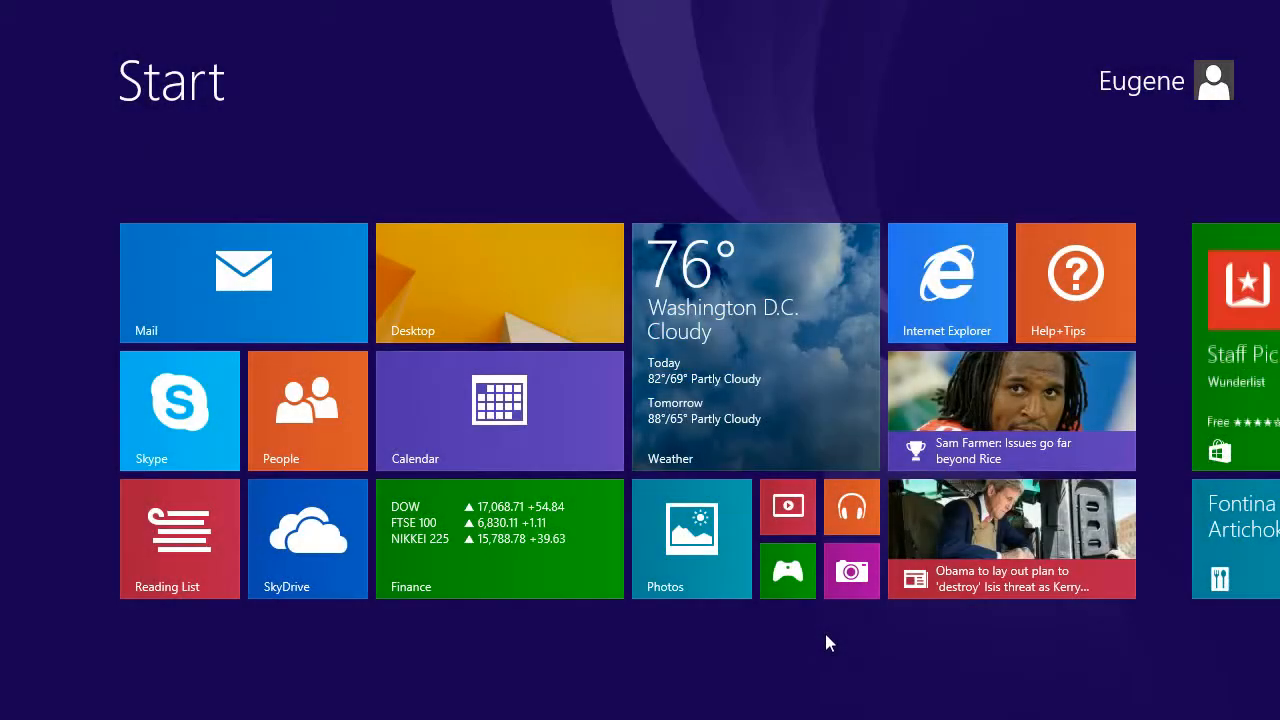
- Launch QuickBooks from the desktop and open the company file
click(519, 314)
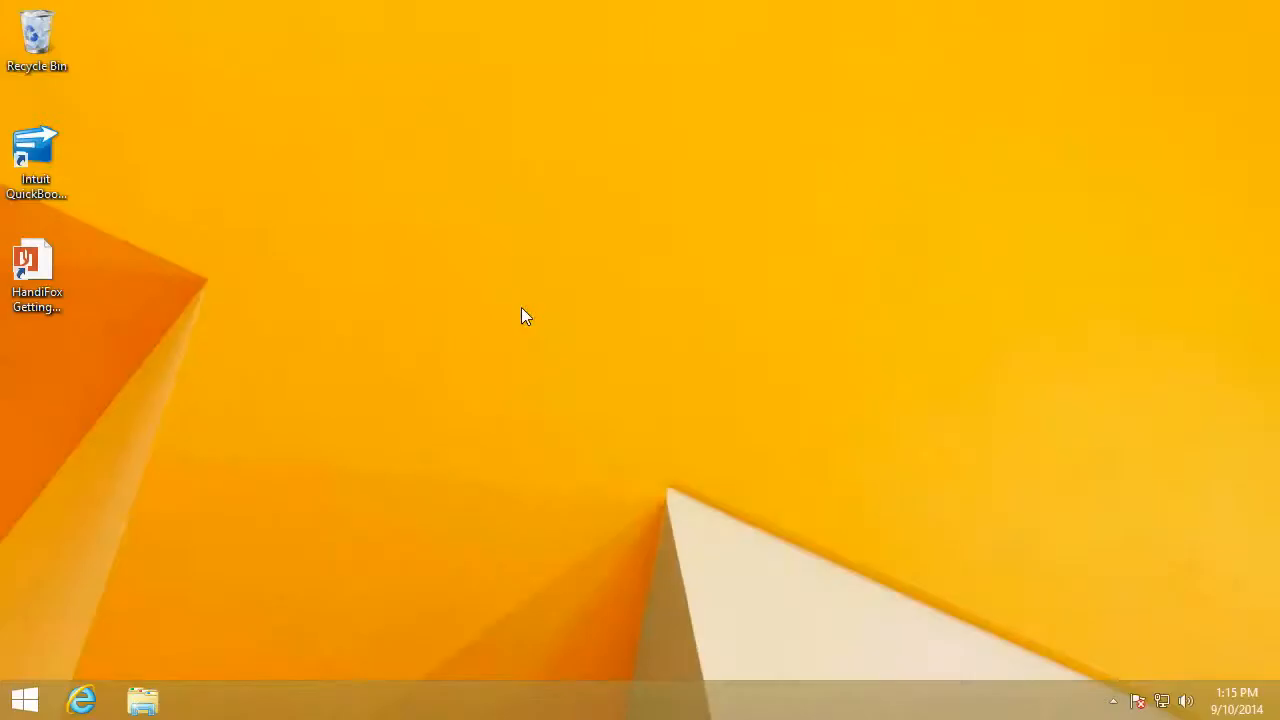
double_click(35, 155)
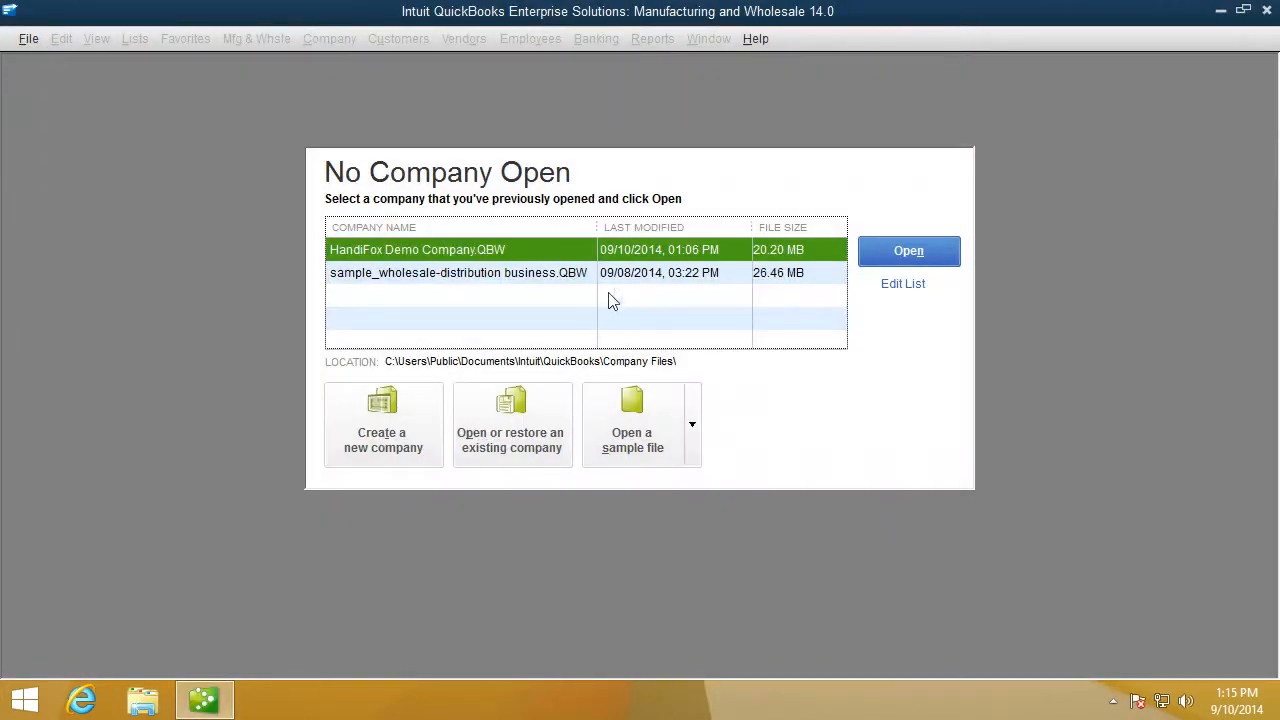
click(895, 257)
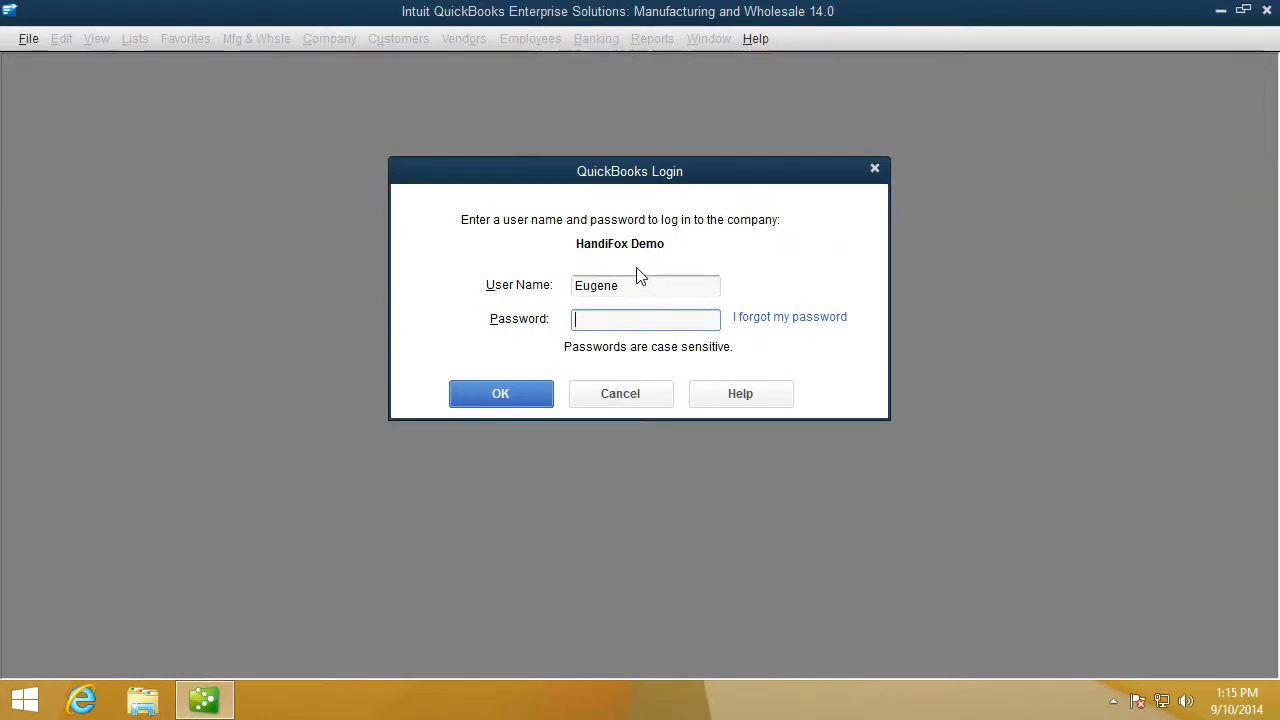
- Log in to the HandiFox Demo company as the administrator with the account password
drag(632, 285, 571, 280)
text(Admin)
key(Tab)
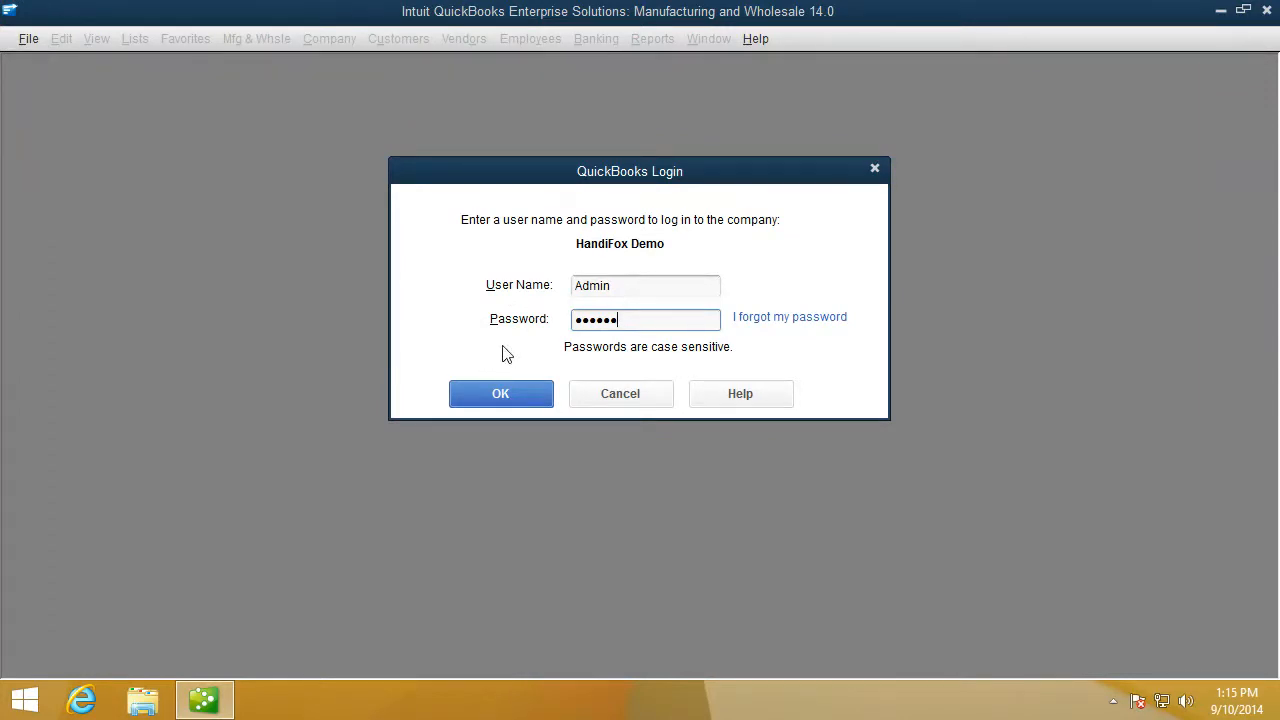
click(509, 396)
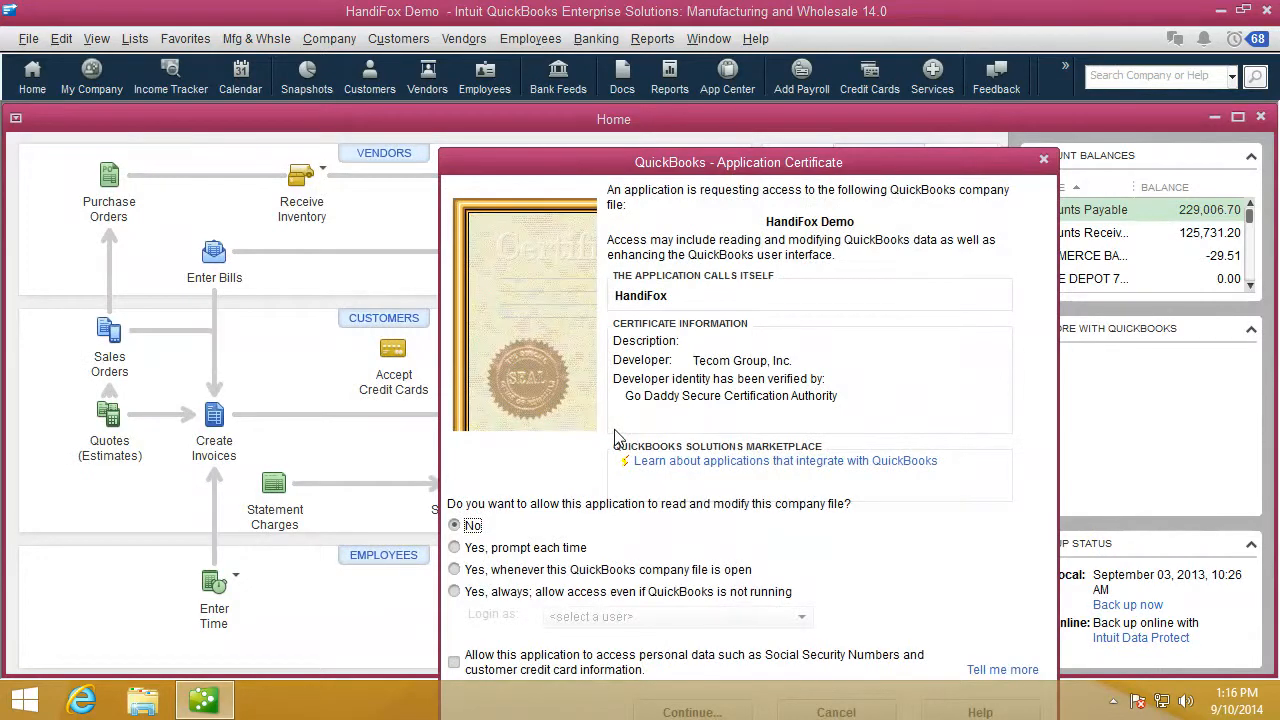
- Grant HandiFox 'Yes, always' access to the company file as Admin, including personal data
drag(754, 166, 652, 76)
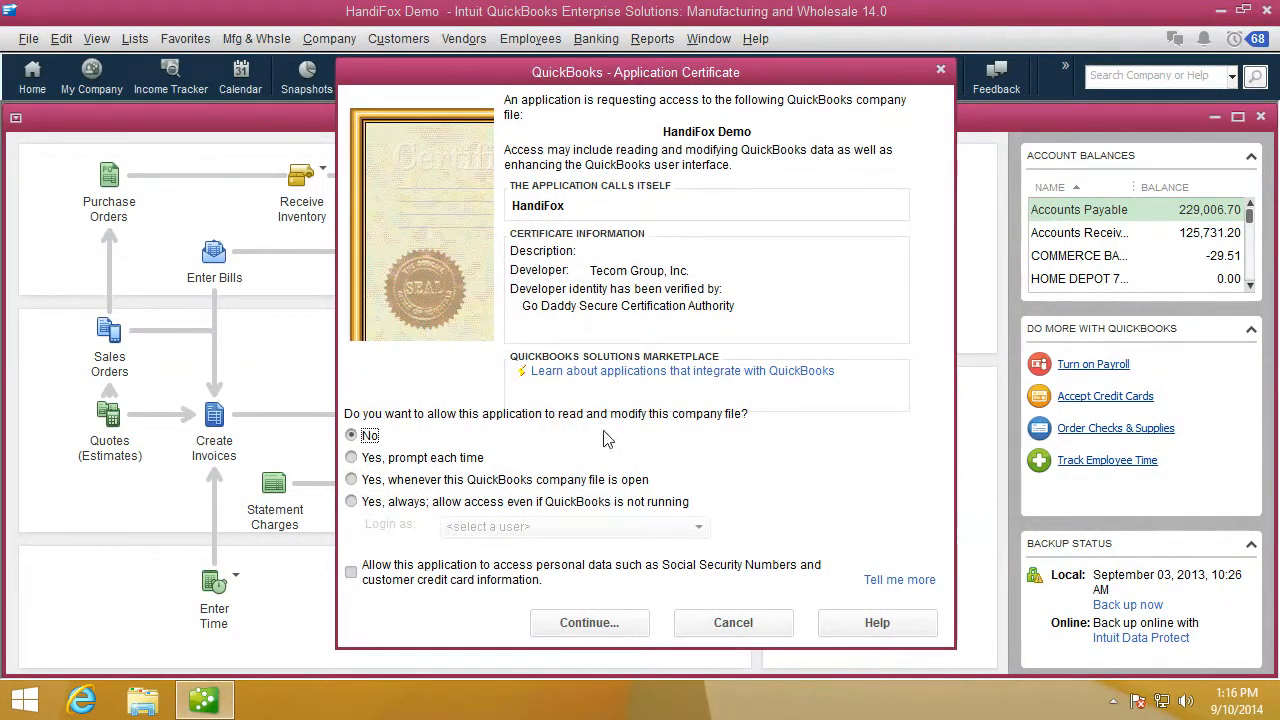
click(352, 502)
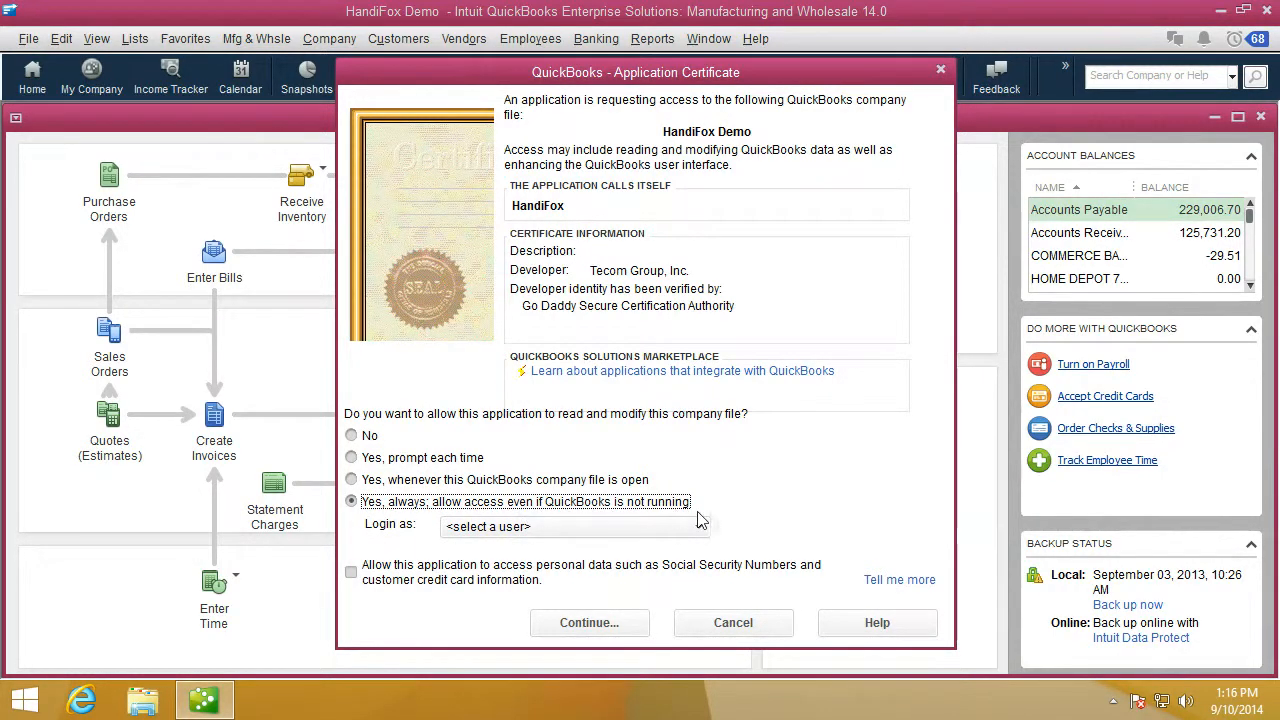
click(698, 527)
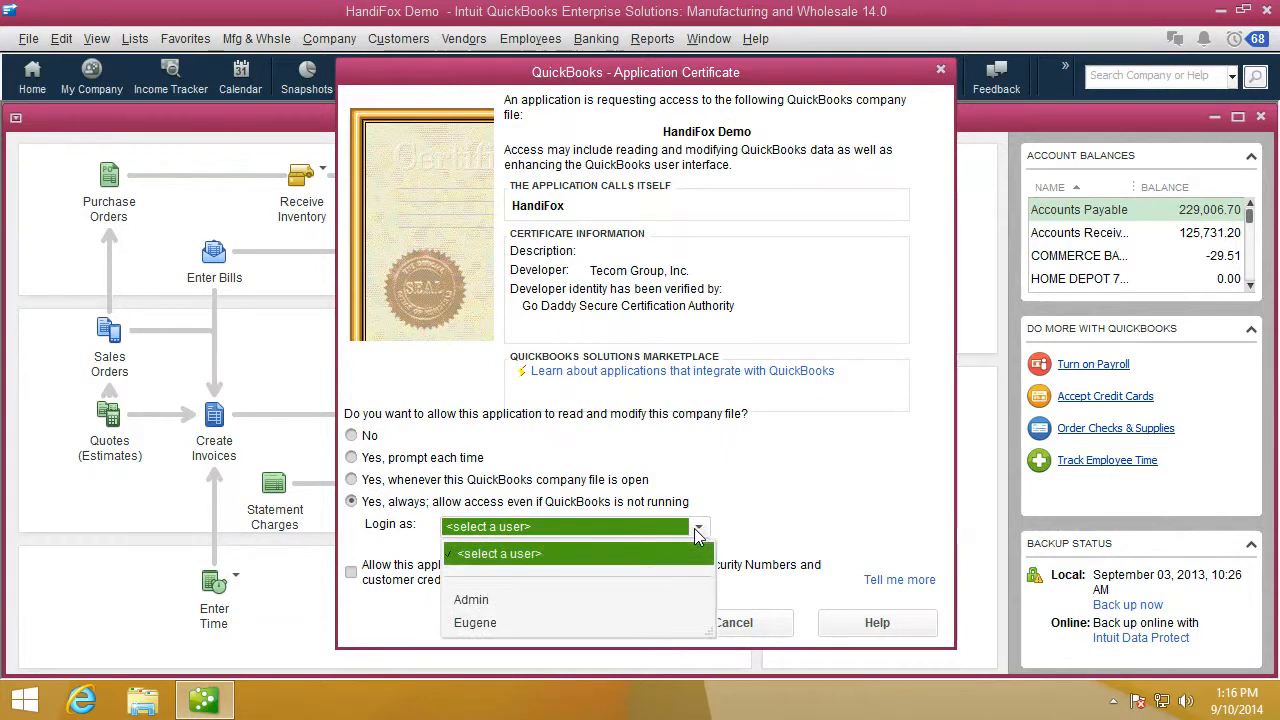
click(484, 600)
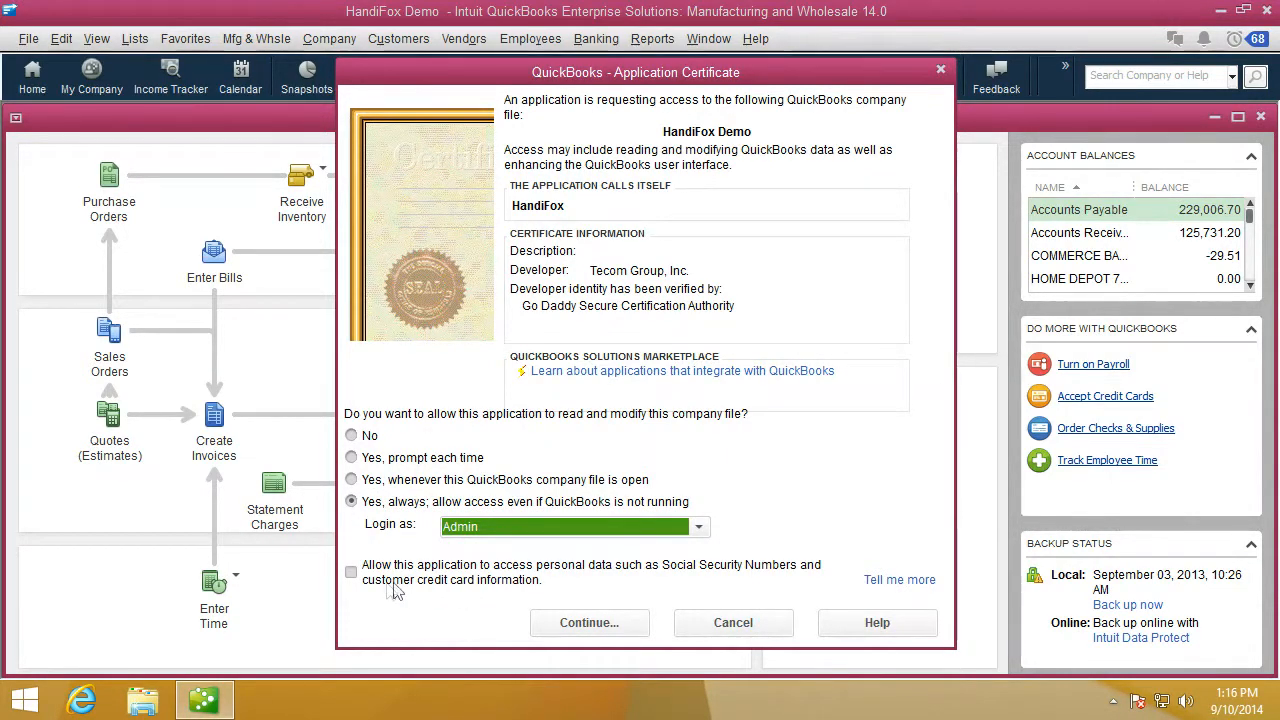
click(351, 573)
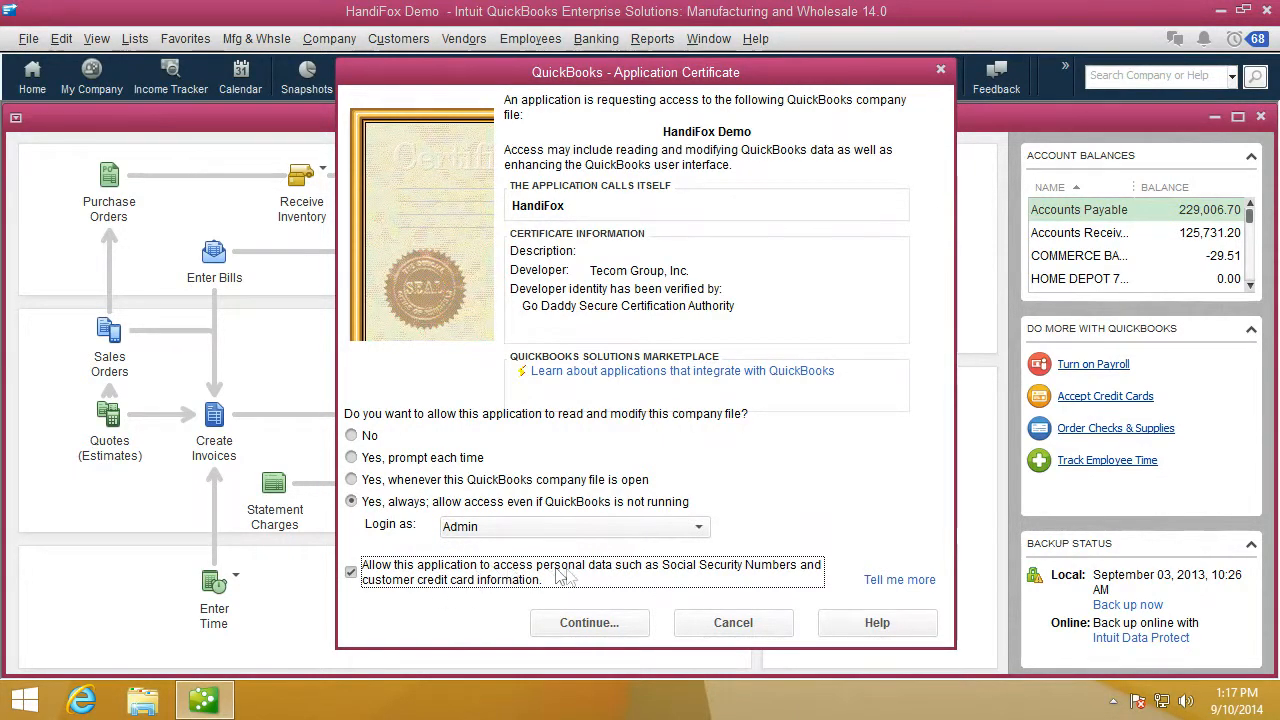
click(575, 622)
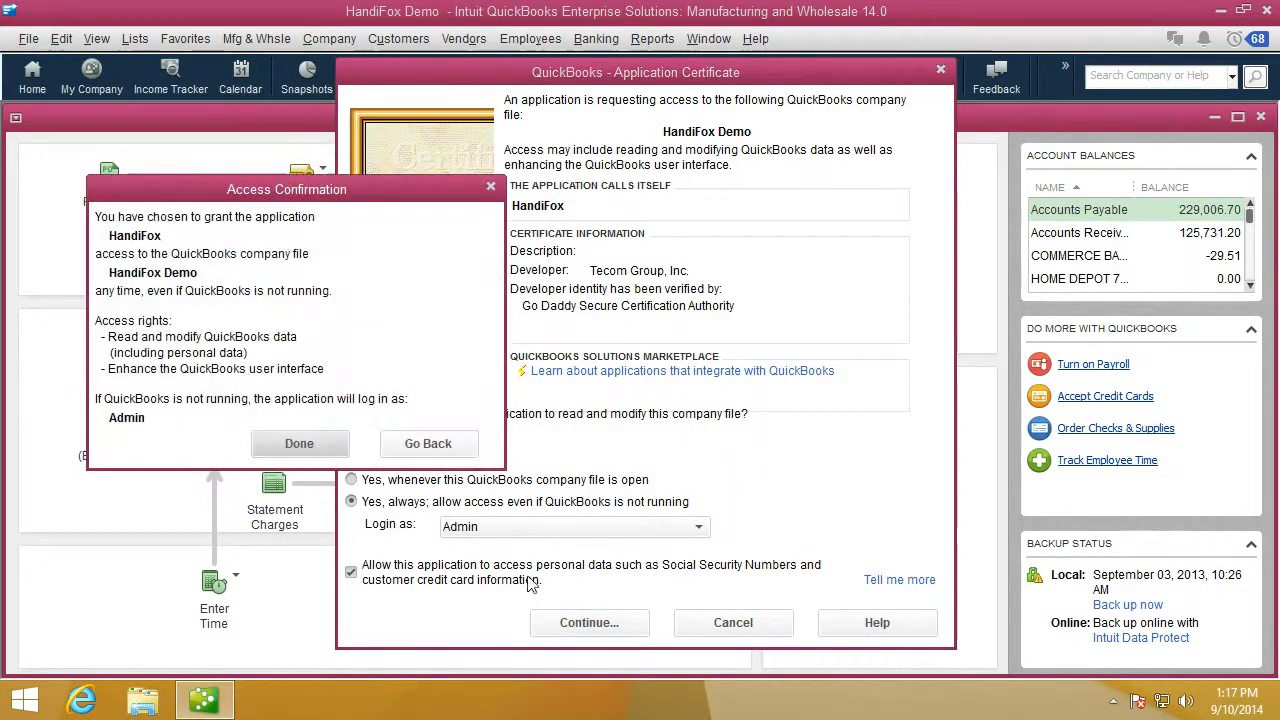
click(300, 445)
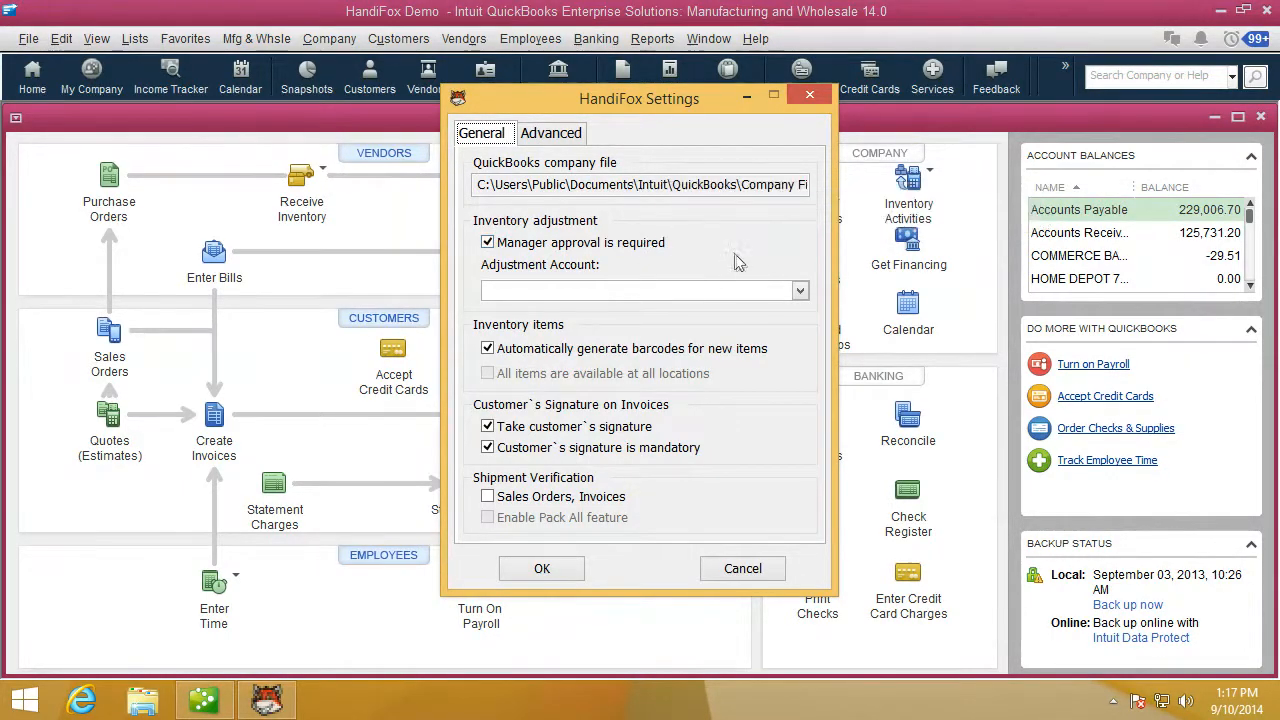
- Save HandiFox settings: Cost of Goods Sold adjustments, optional signature, Sales Orders/Invoices verification, Pack All
click(800, 290)
click(707, 368)
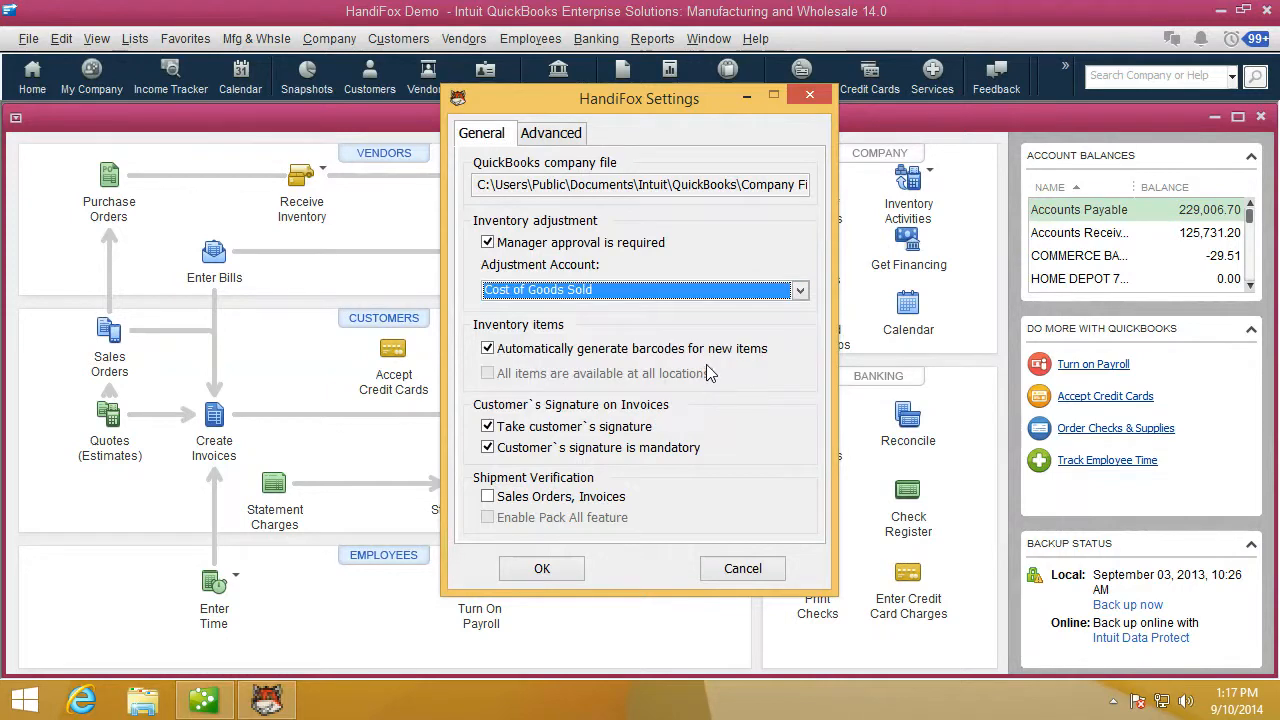
click(535, 448)
click(526, 497)
click(528, 518)
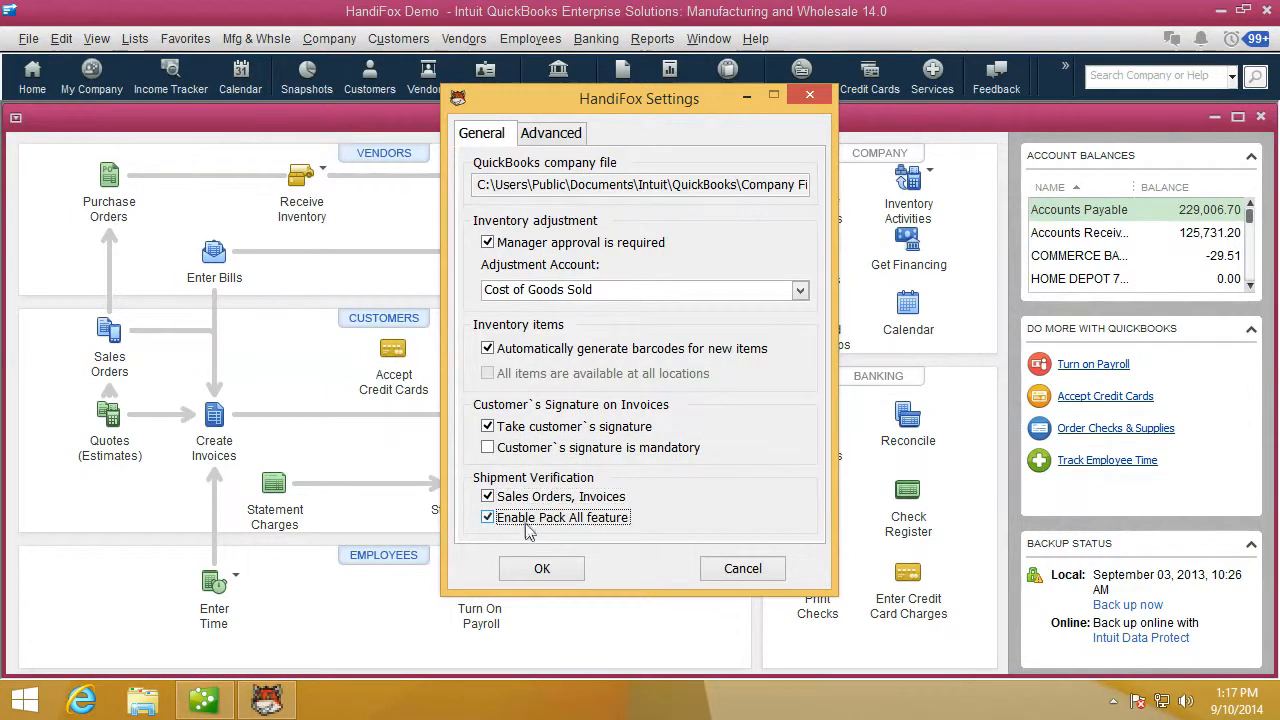
click(563, 572)
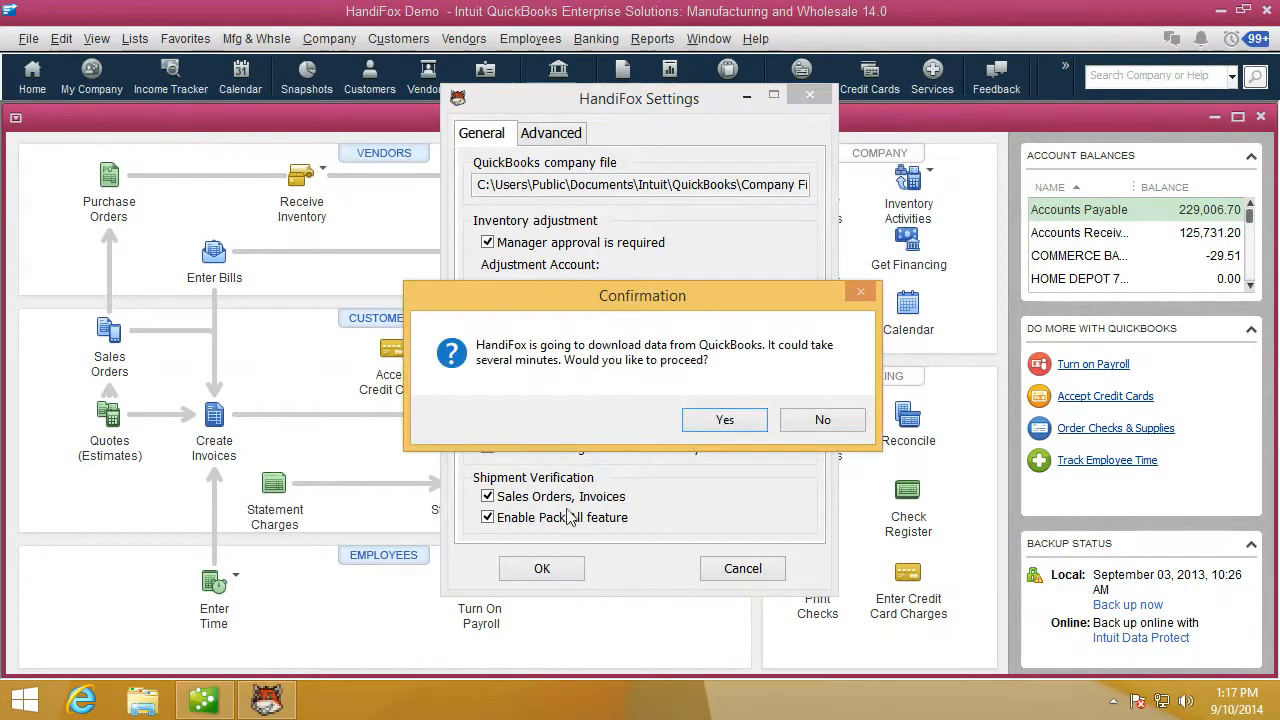
- Download the QuickBooks data into HandiFox and close the finished download window
click(720, 421)
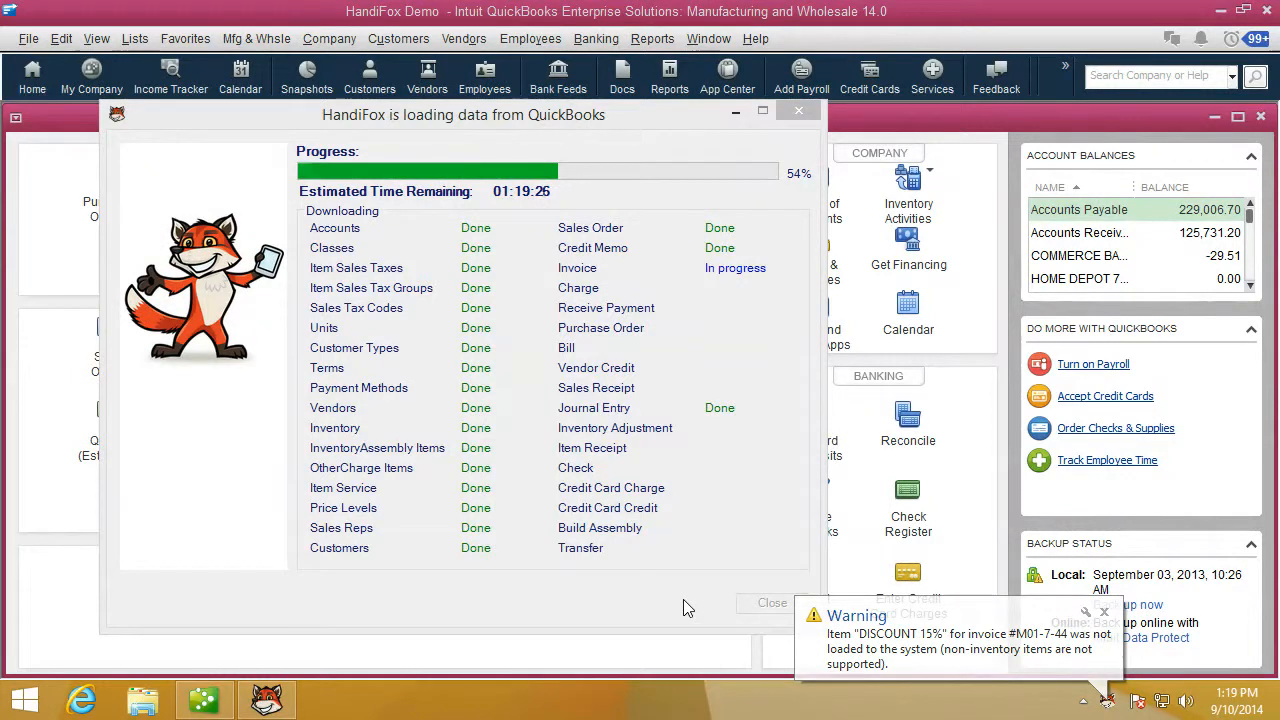
click(688, 588)
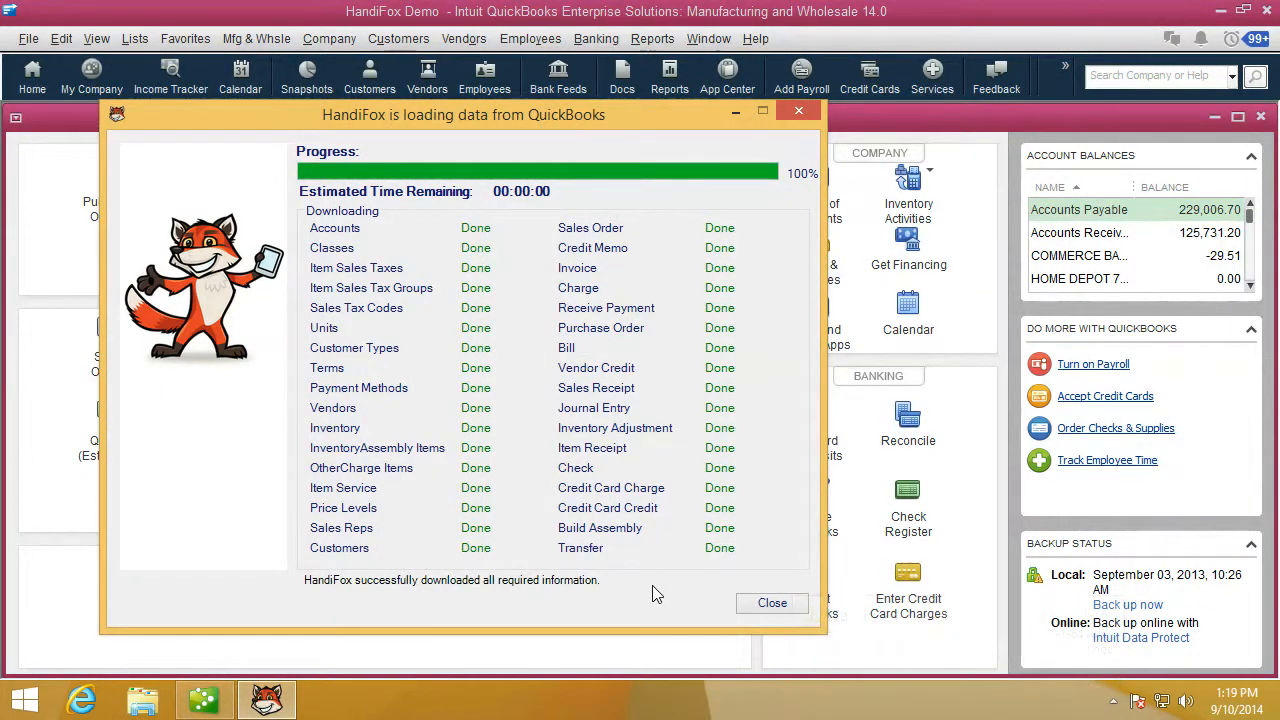
click(772, 606)
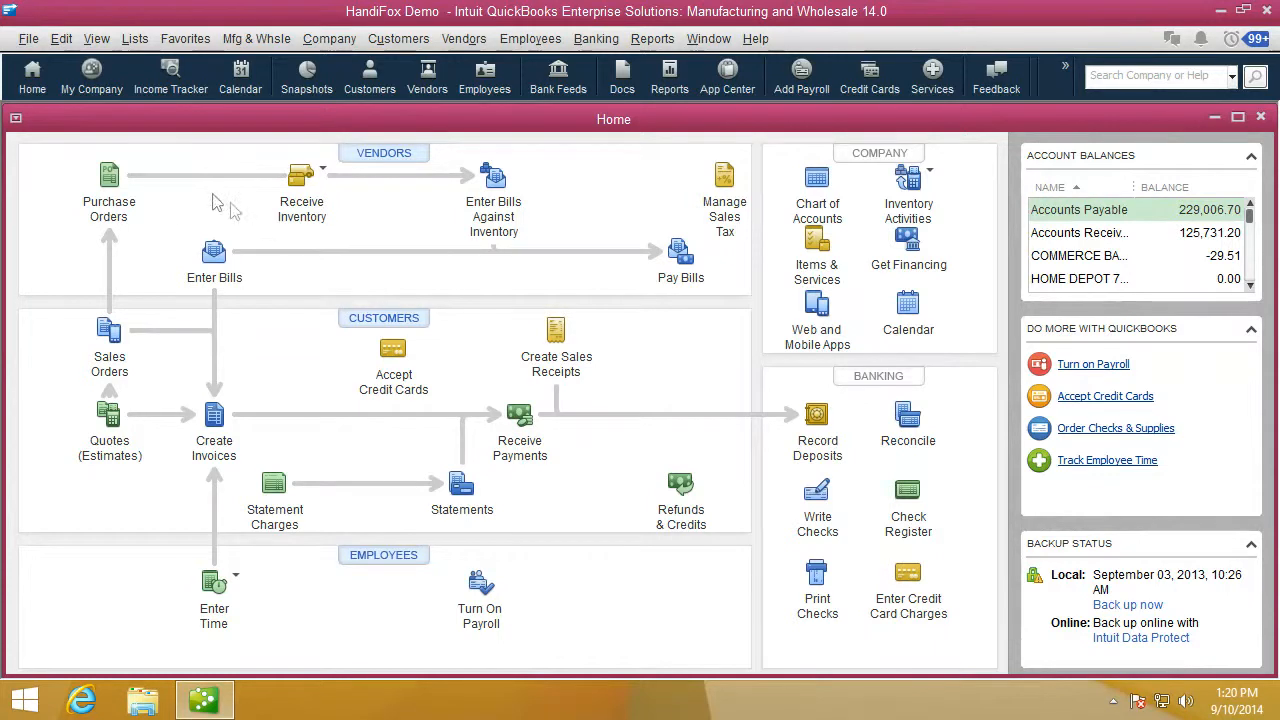
- Open the File > HandiFox commands, then dismiss the menu without choosing anything
click(29, 40)
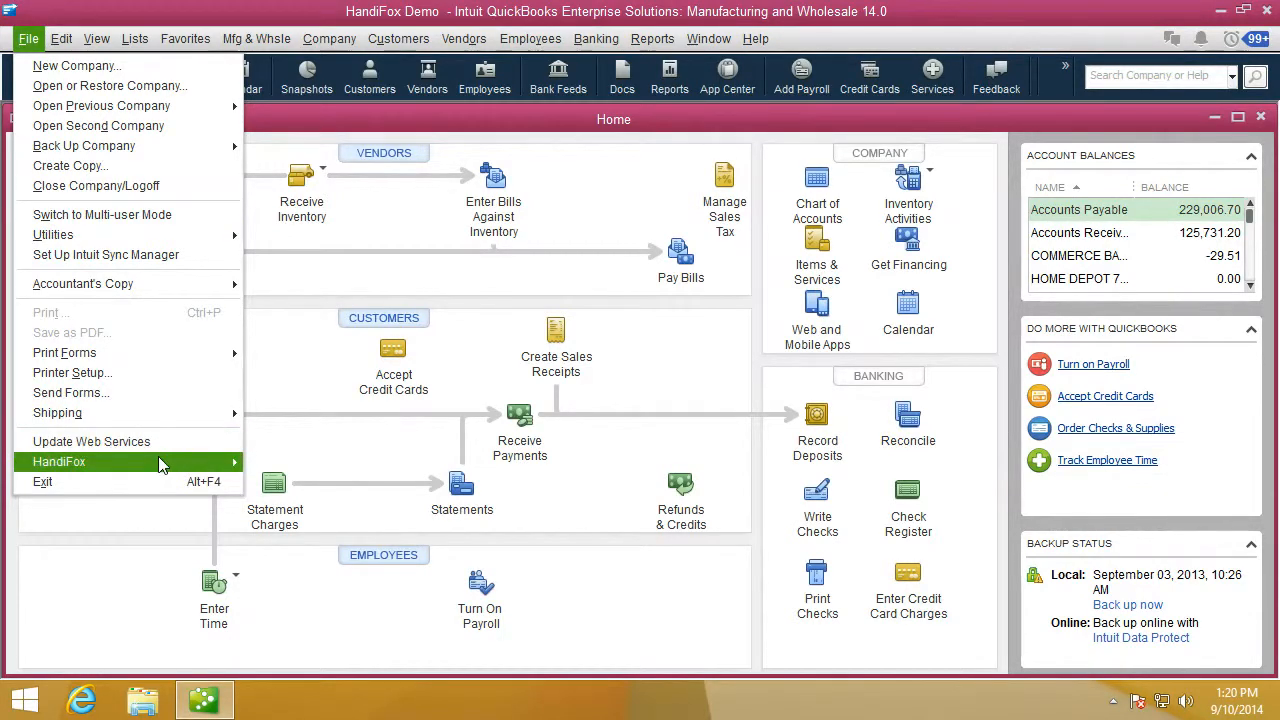
mouse_move(158, 458)
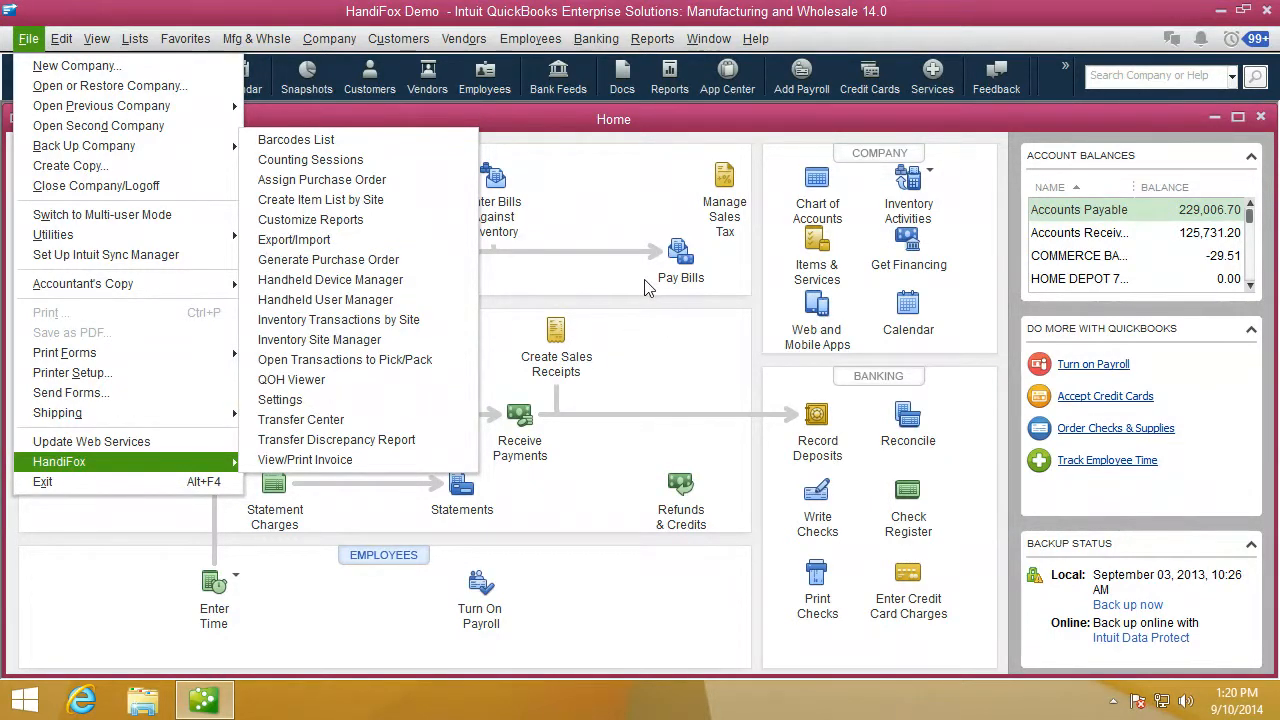
click(599, 127)
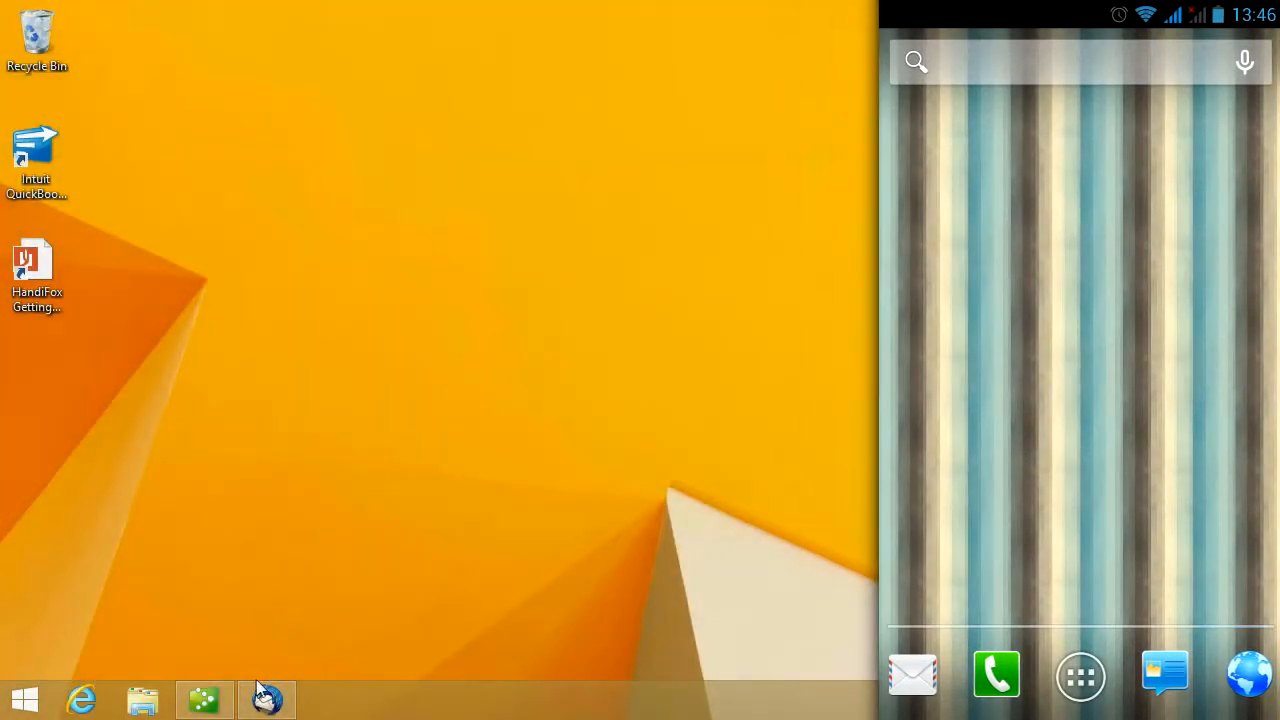
click(260, 694)
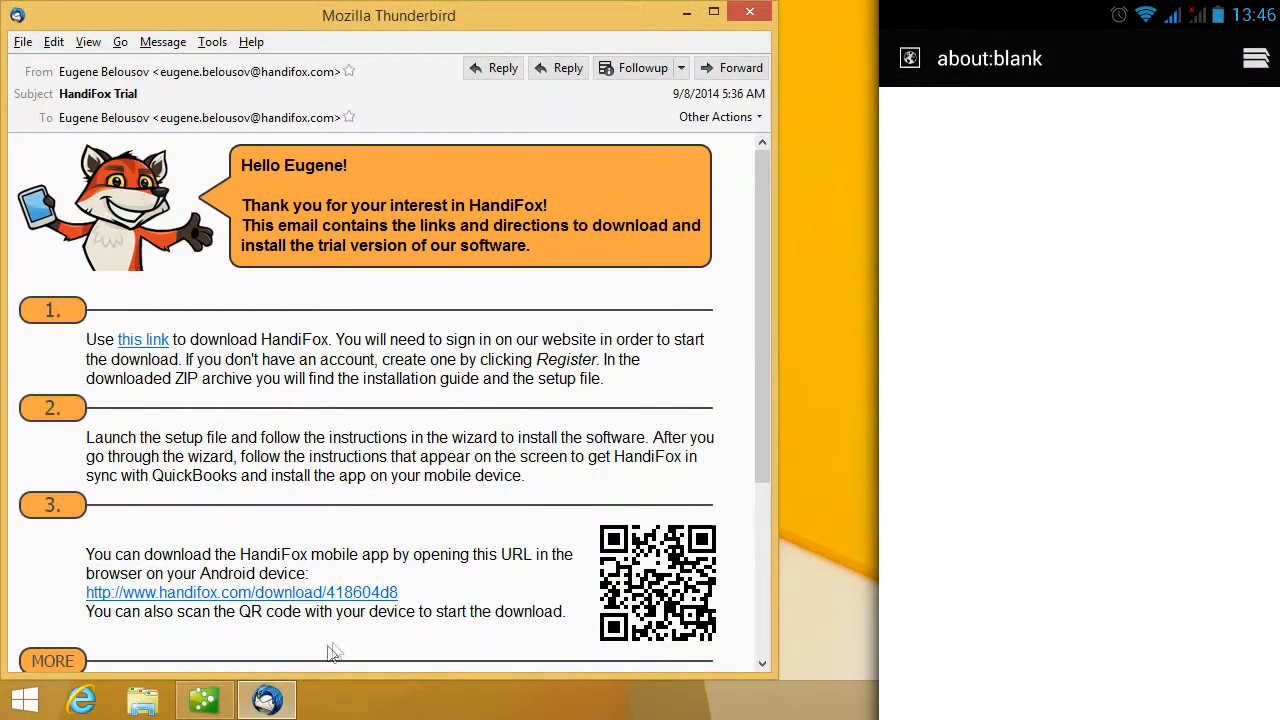
drag(406, 593, 86, 600)
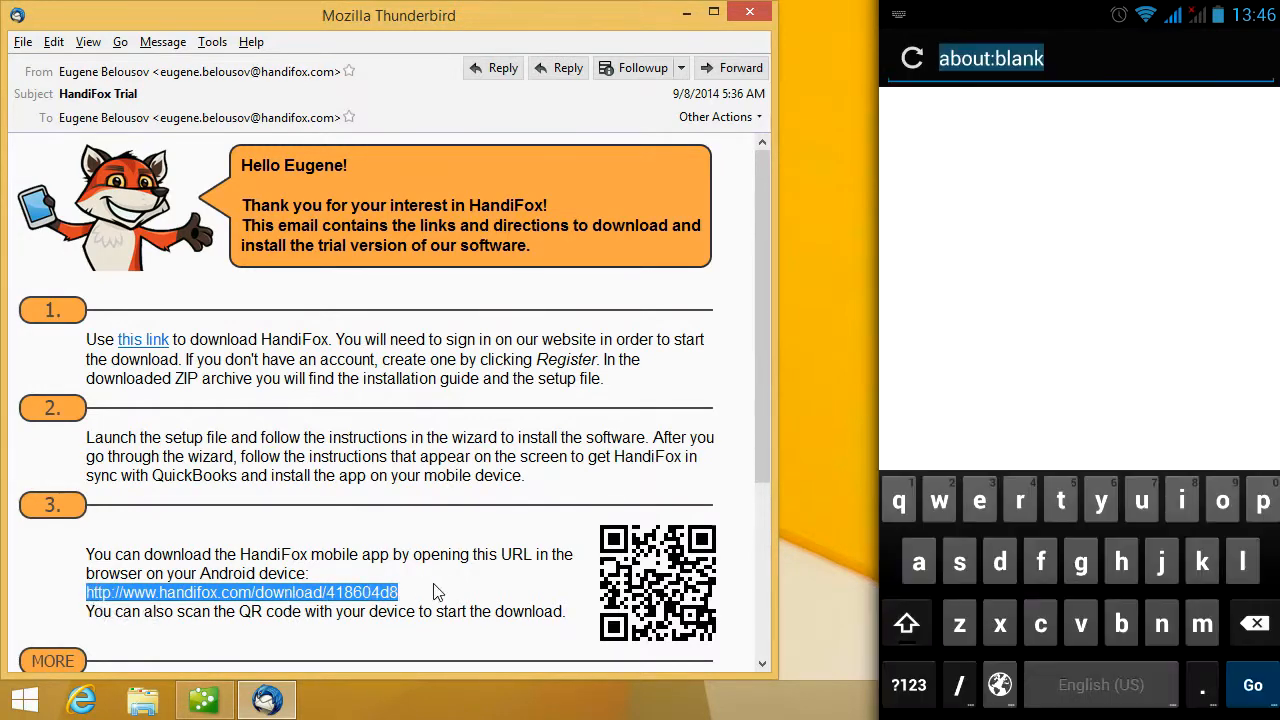
text(http:/)
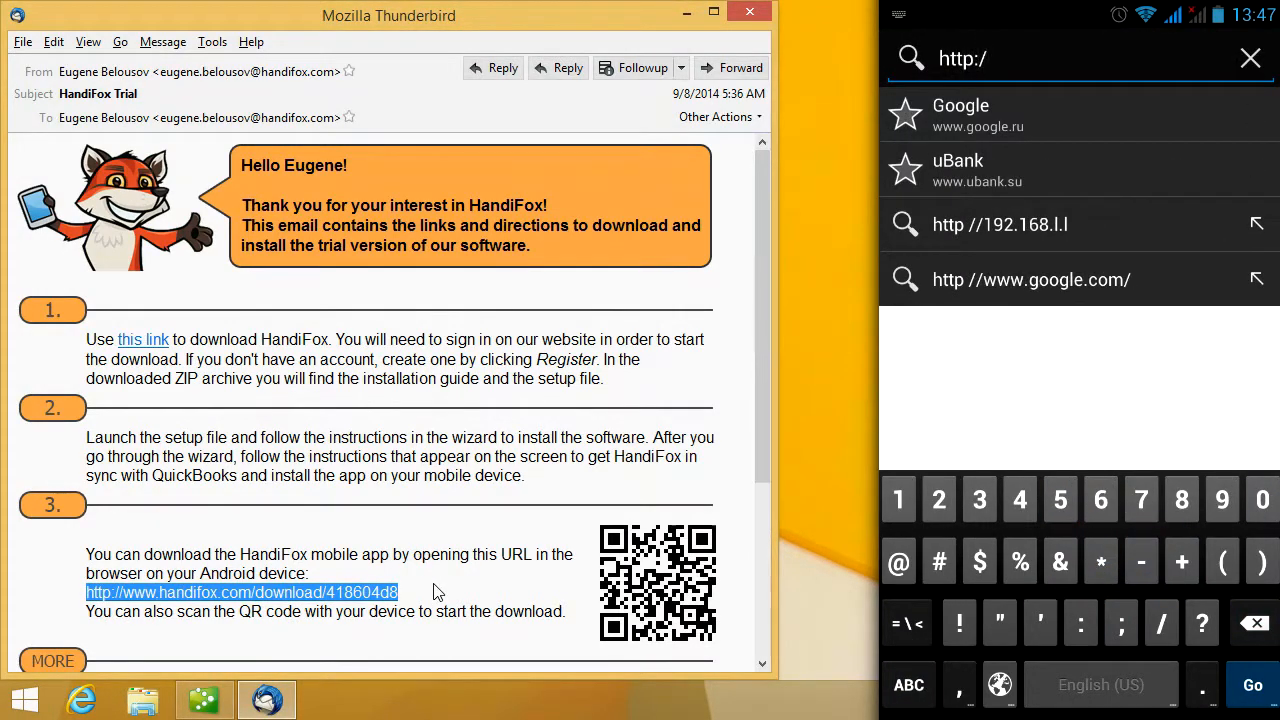
text(www.handif)
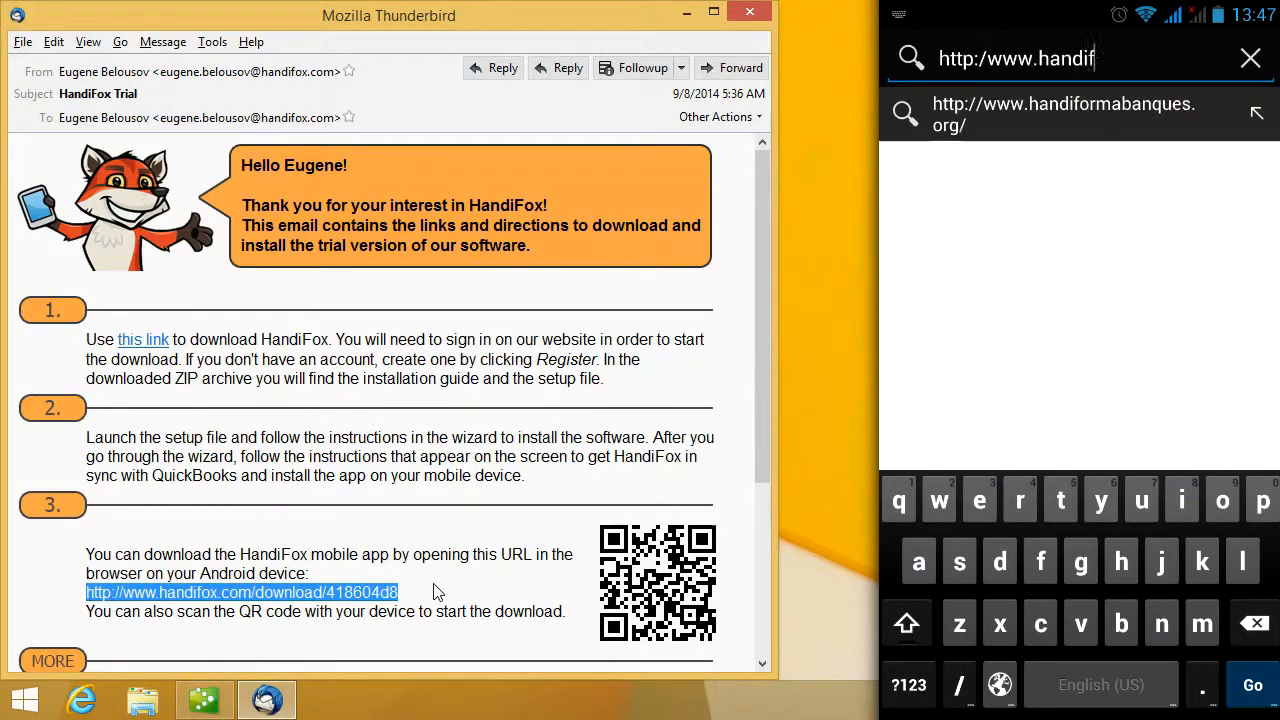
text(ox.com/d)
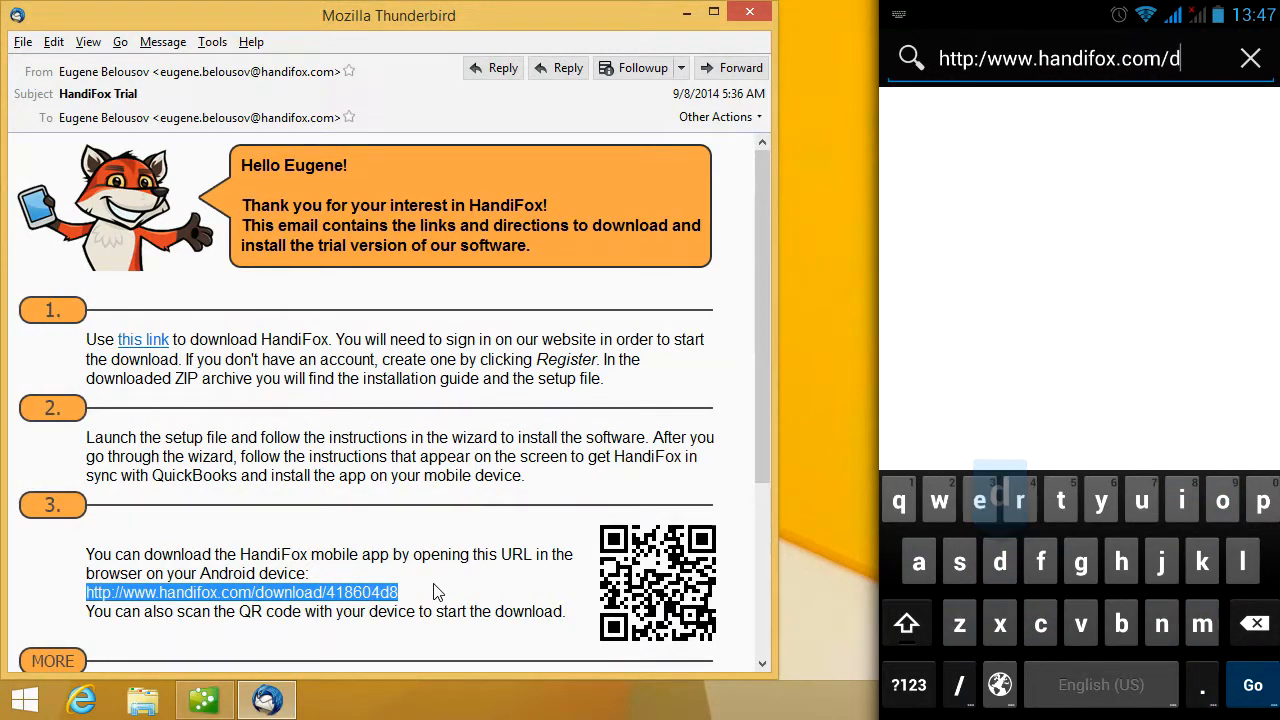
text(ownload/)
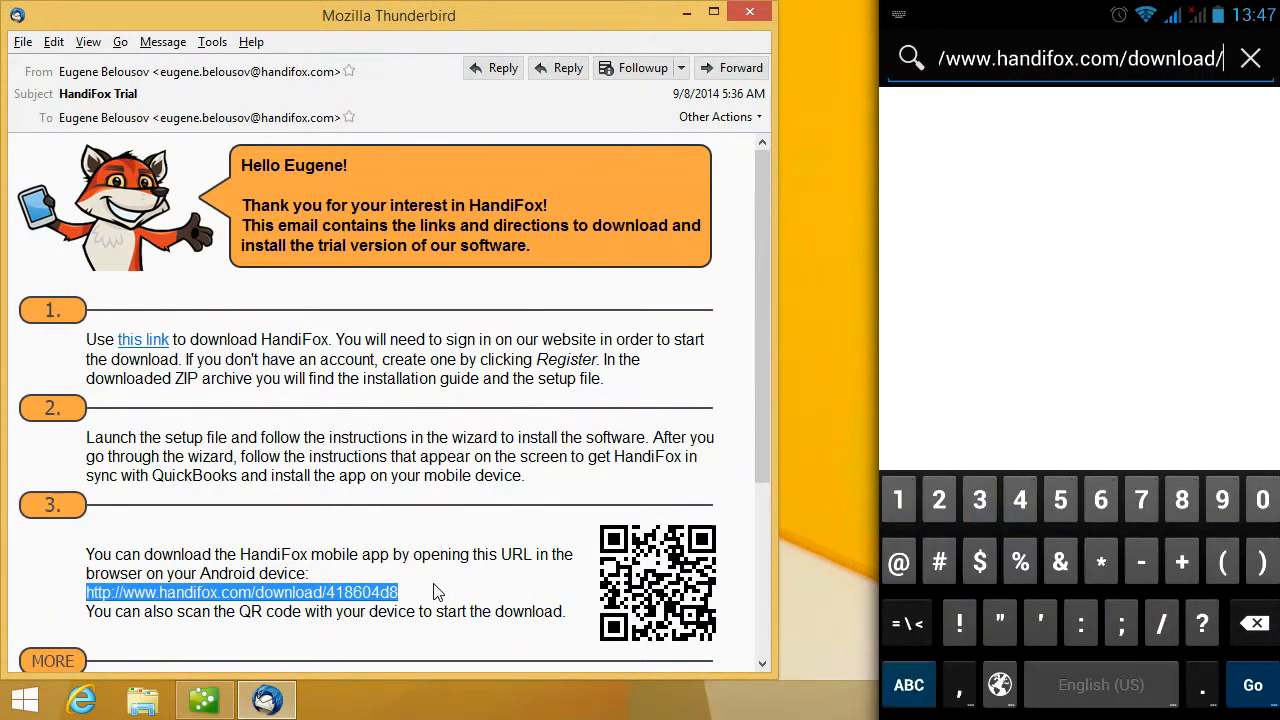
text(41860)
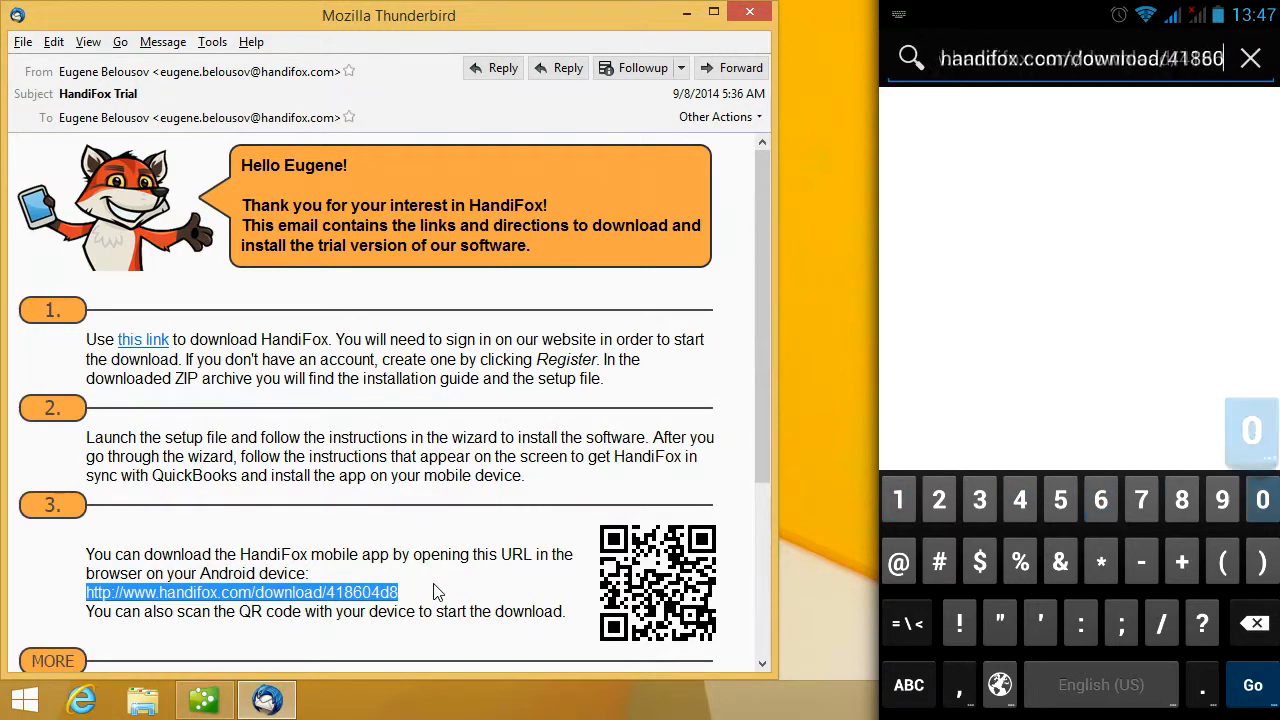
text(4d8)
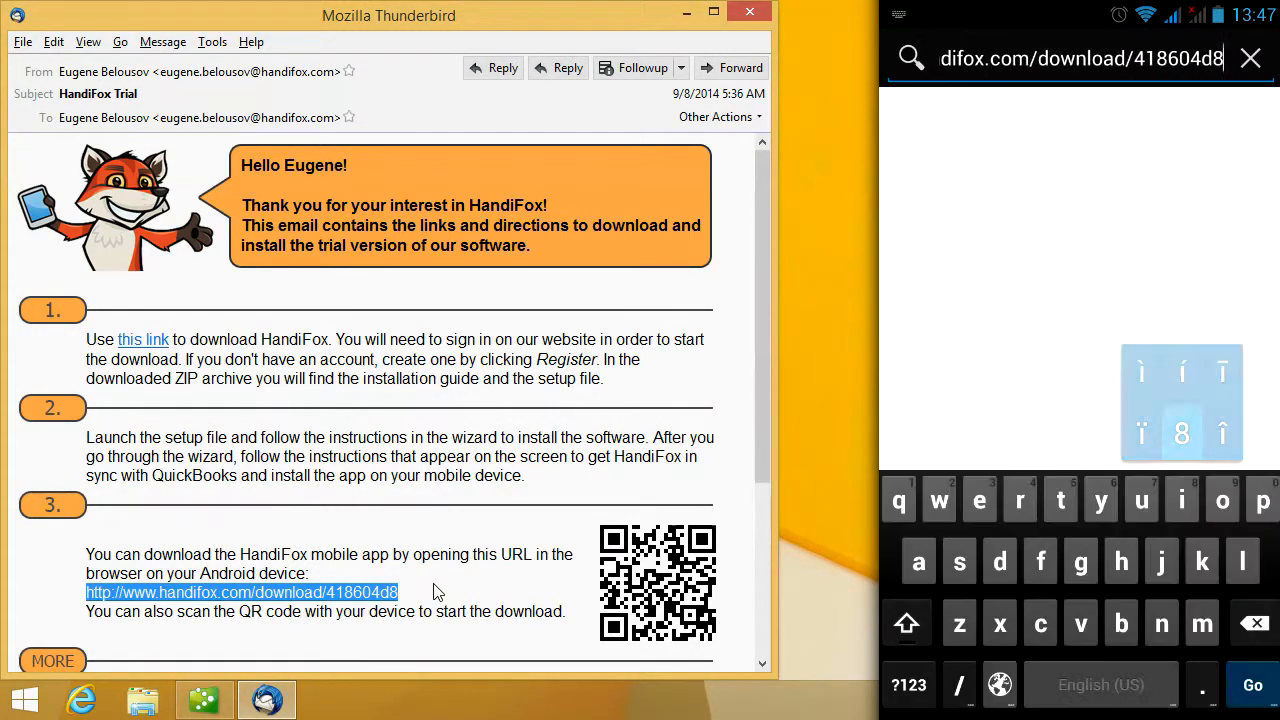
key(Return)
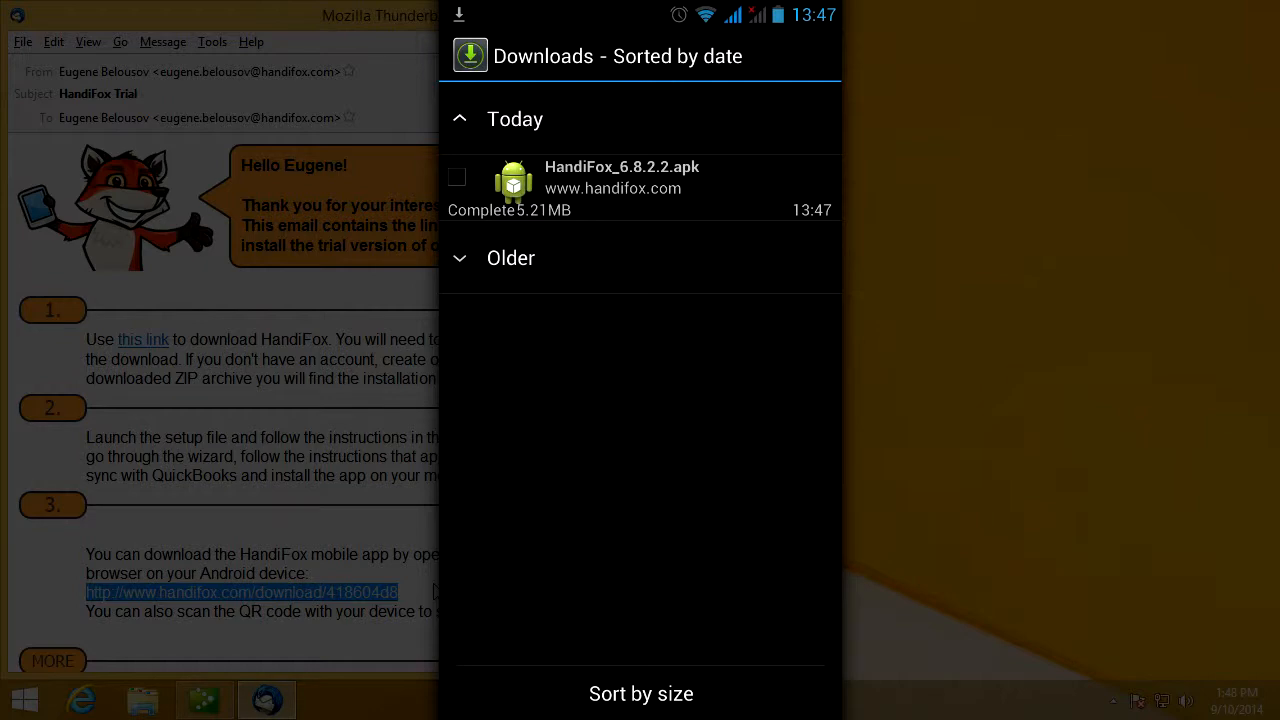
- Install and launch the HandiFox app on the phone, then bring QuickBooks back on screen
click(620, 186)
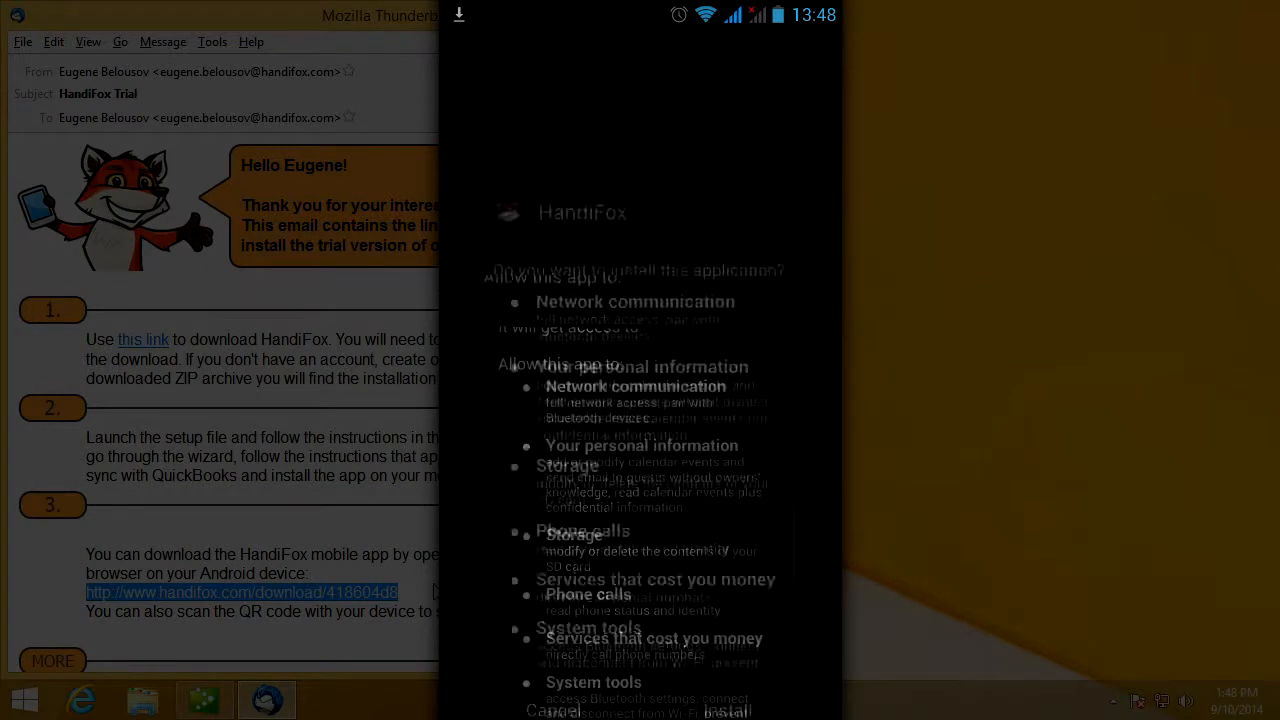
click(737, 693)
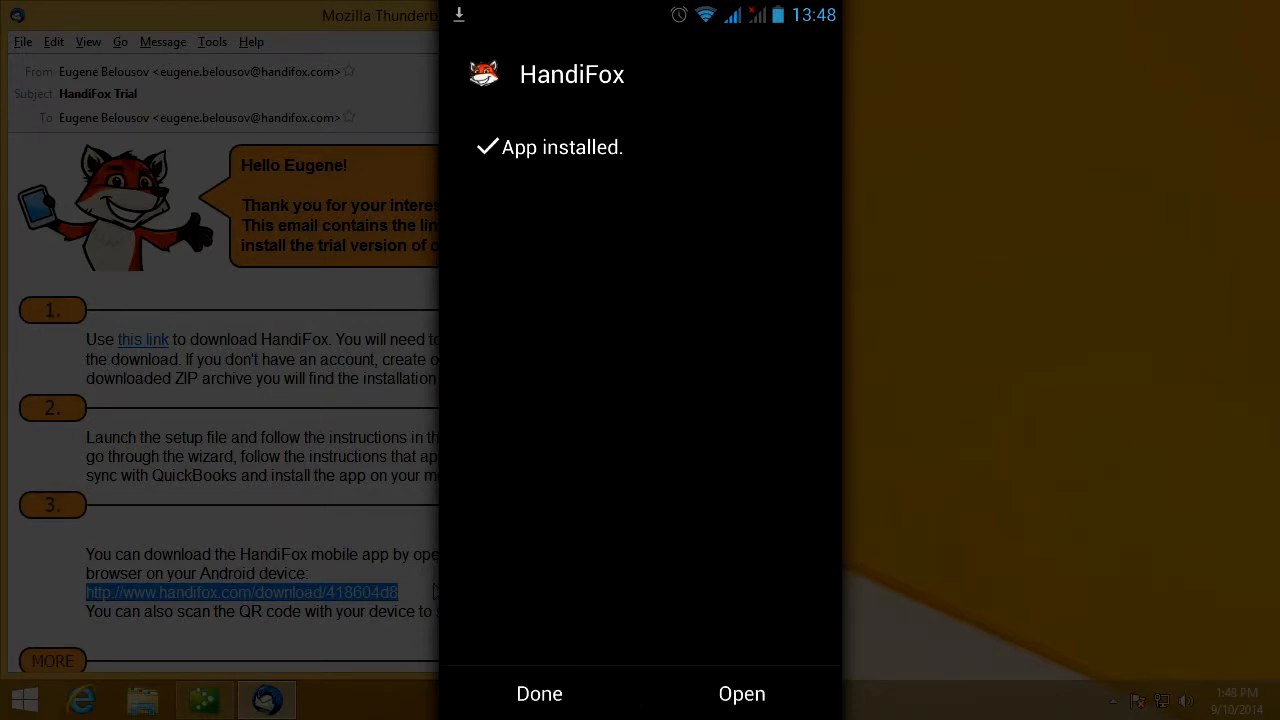
click(741, 693)
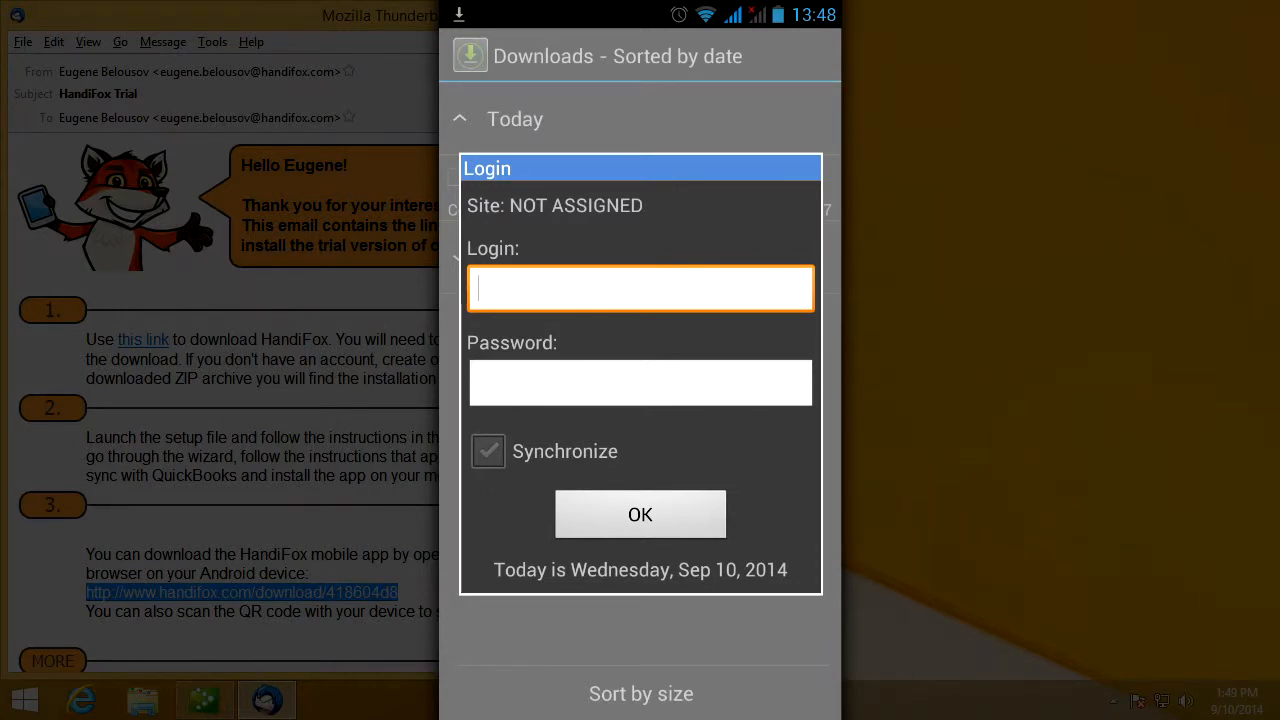
key(super+d)
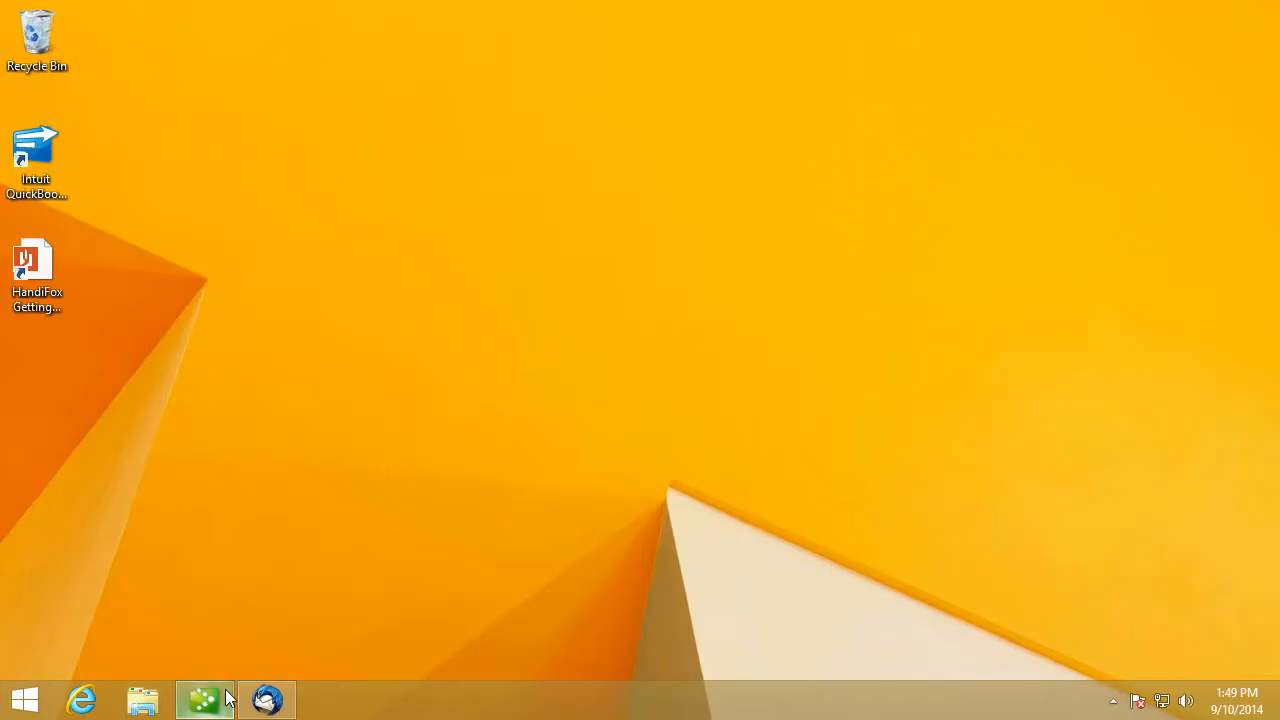
click(226, 698)
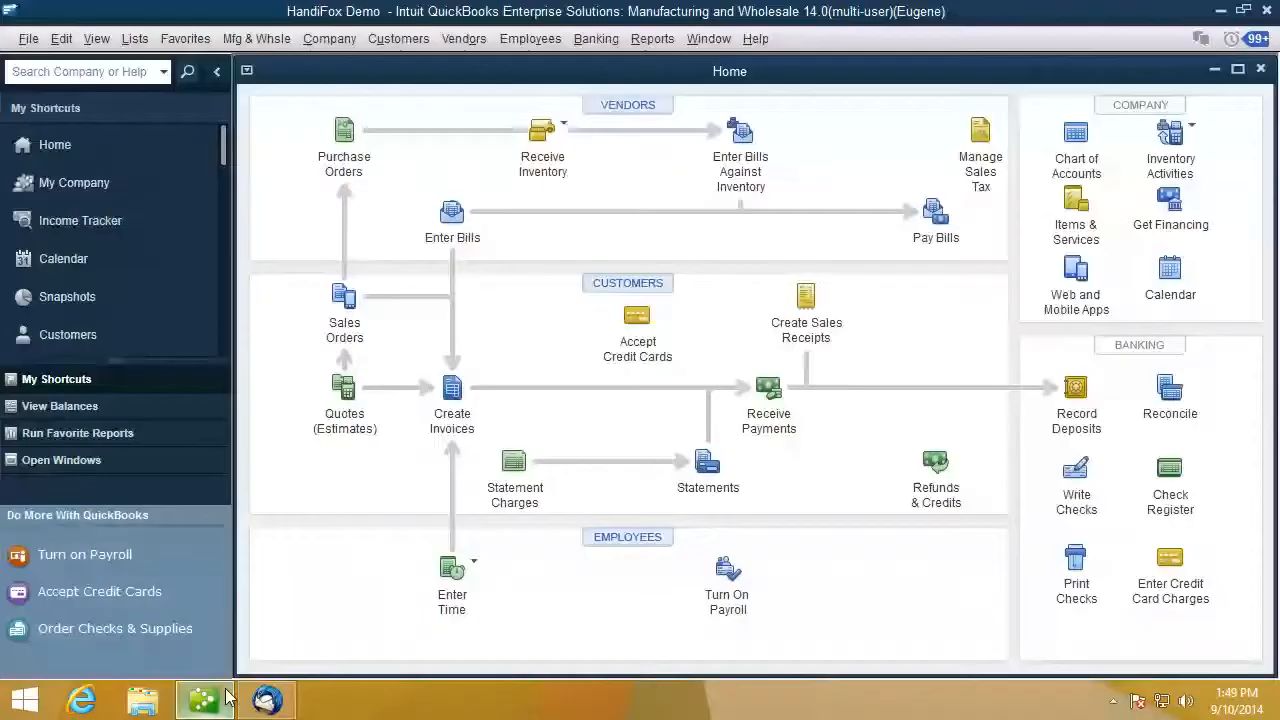
- In the Handheld User Manager, create a new user with name, login and password
click(28, 39)
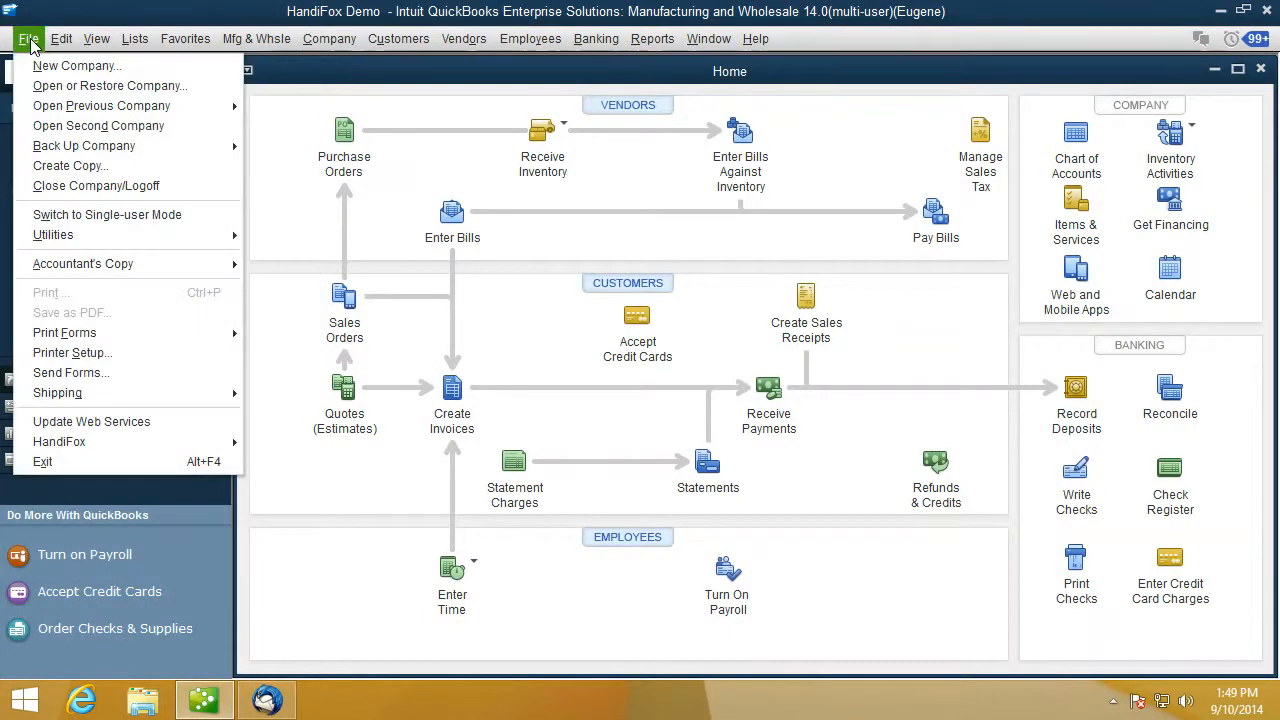
mouse_move(76, 447)
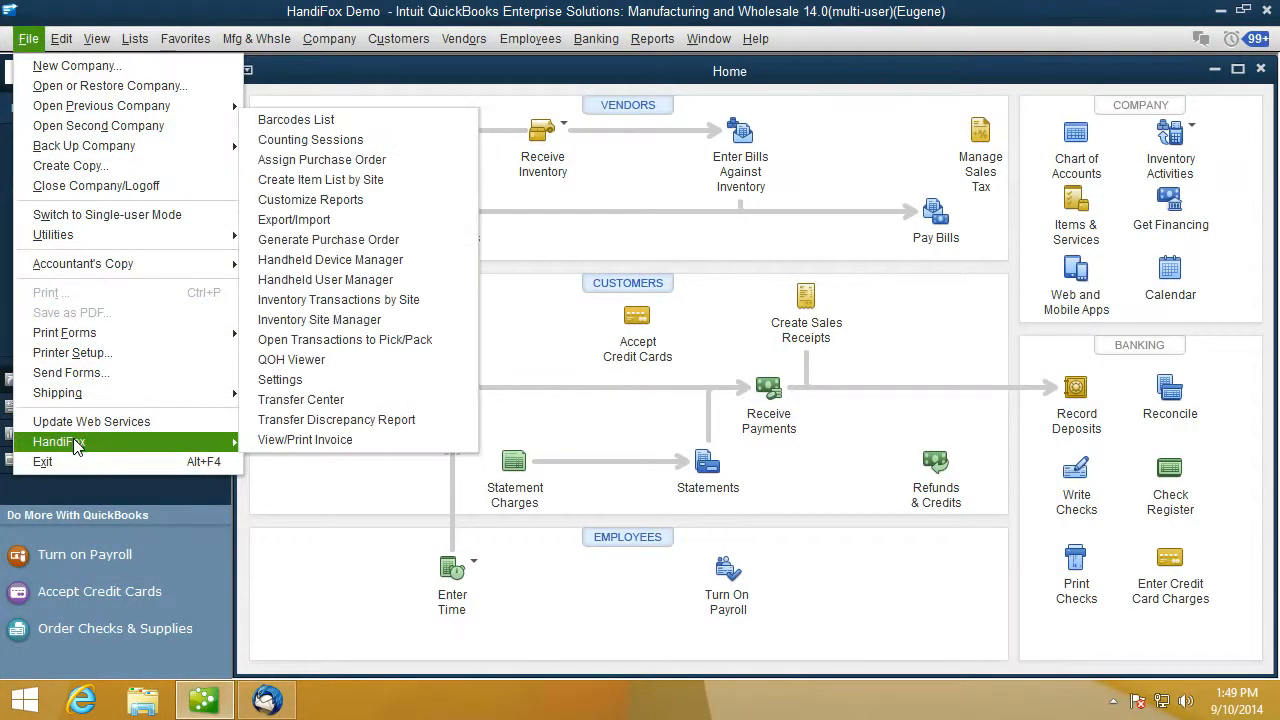
click(316, 285)
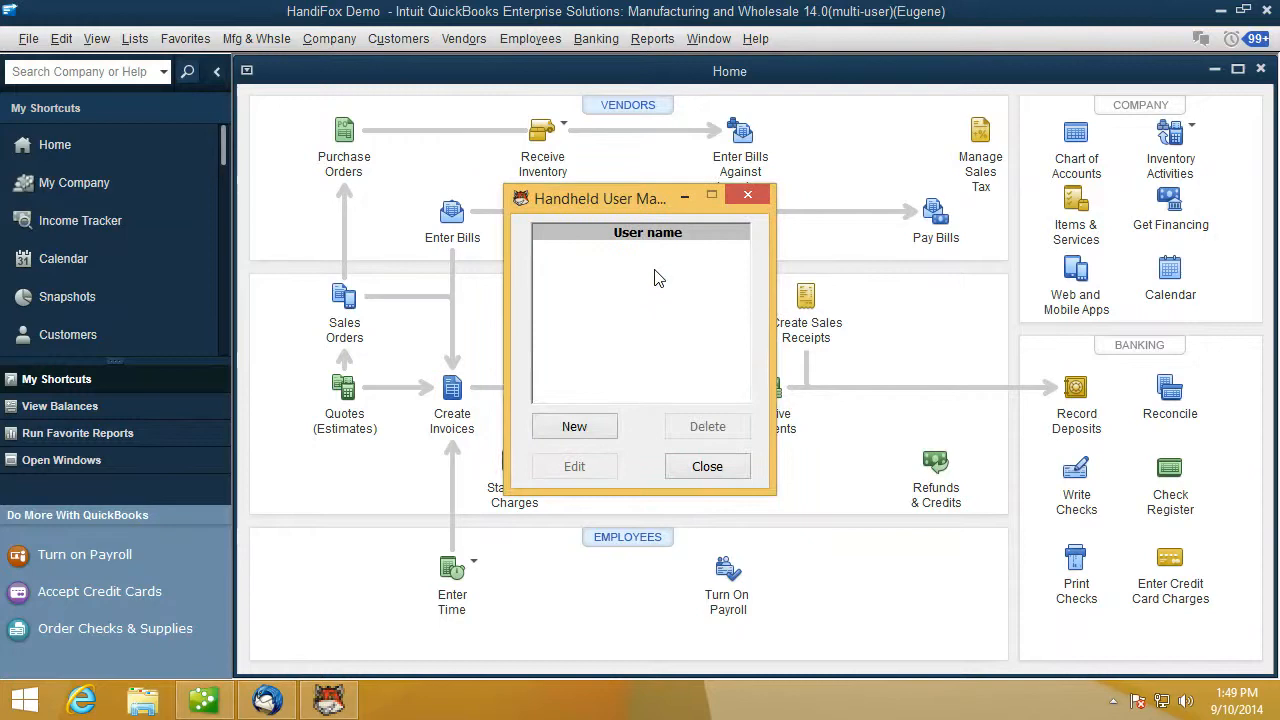
click(594, 428)
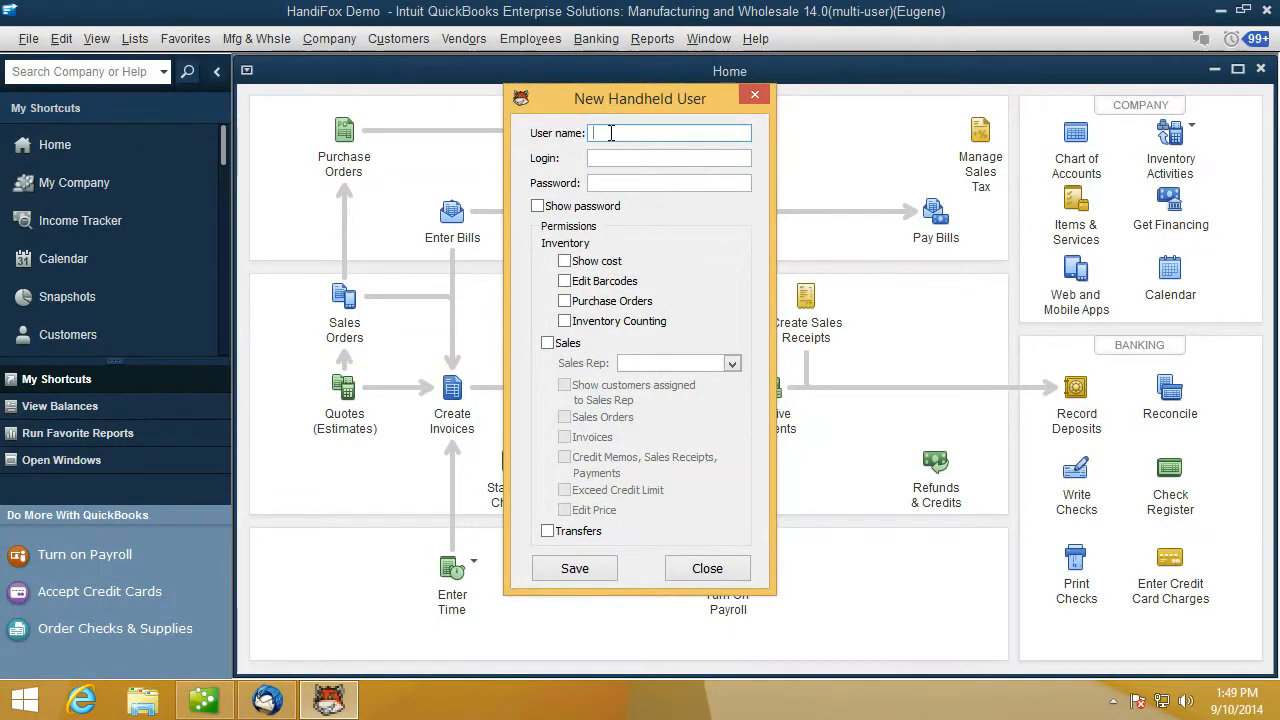
key(Tab)
key(Tab)
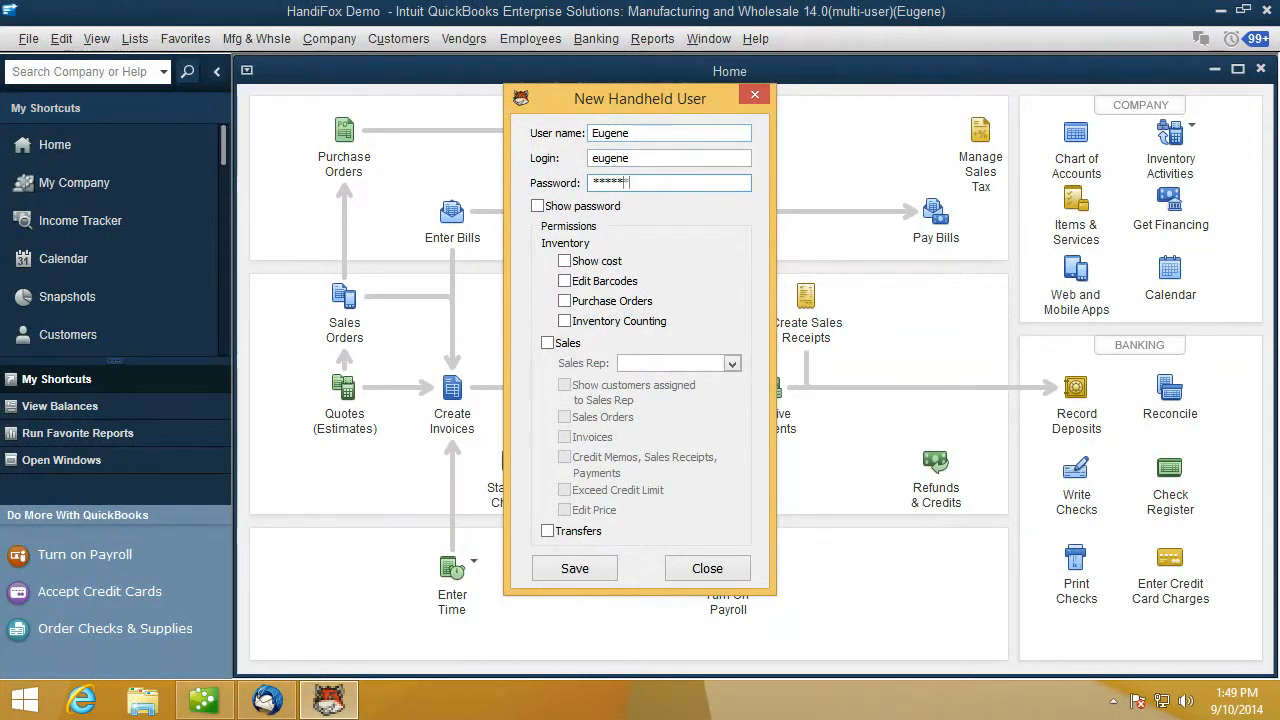
- Grant the user all inventory, sales and transfer permissions, save, and close the manager
click(565, 261)
click(565, 281)
click(565, 301)
click(565, 321)
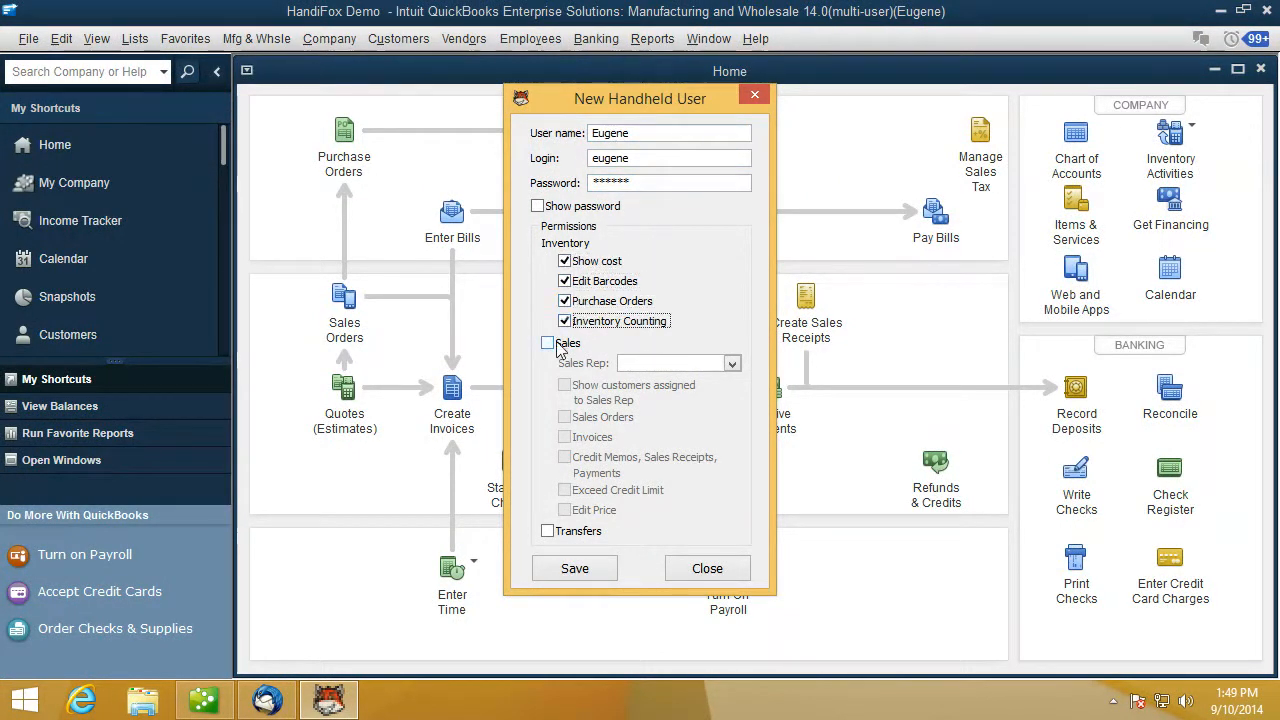
click(548, 343)
click(565, 417)
click(565, 437)
click(565, 457)
click(565, 490)
click(565, 510)
click(548, 531)
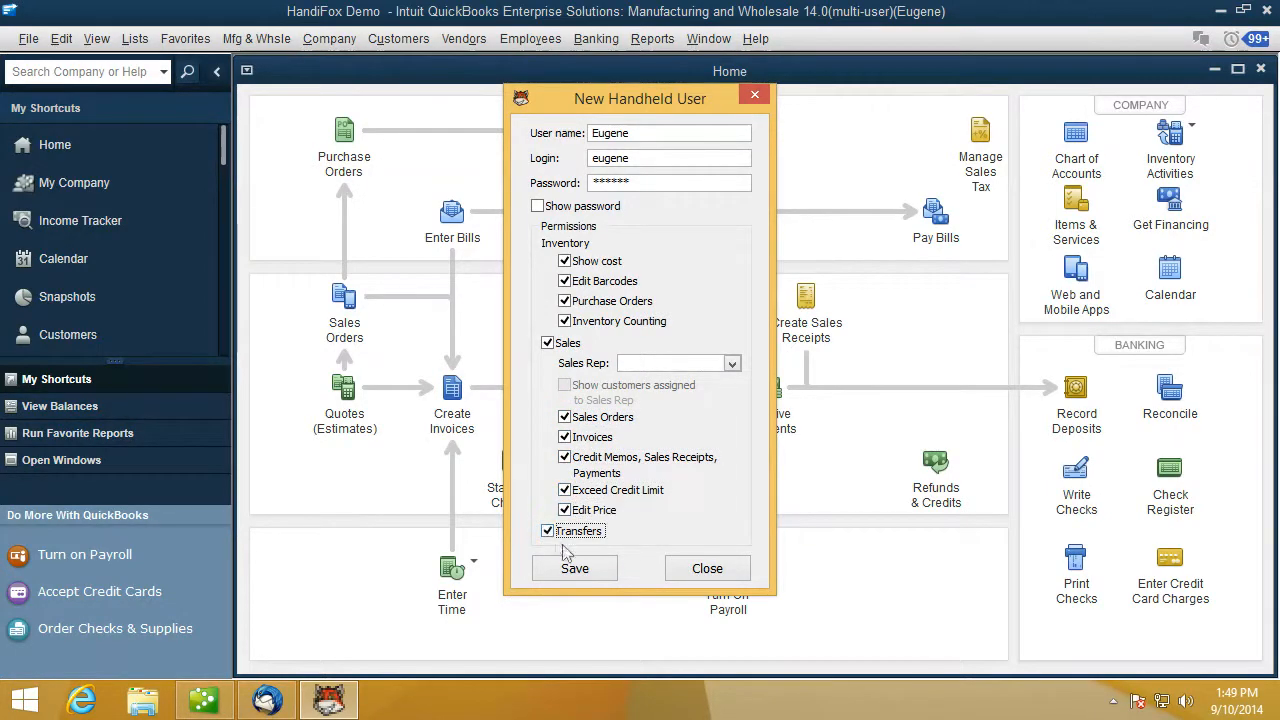
click(601, 578)
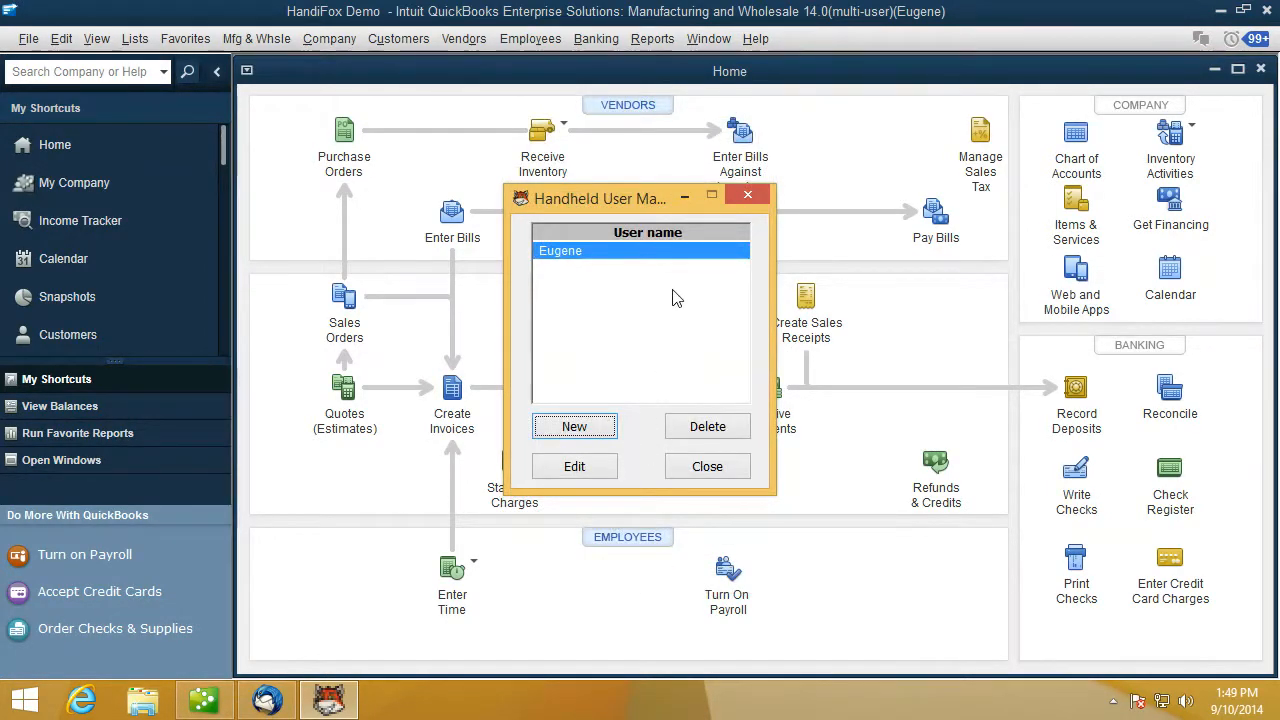
click(704, 472)
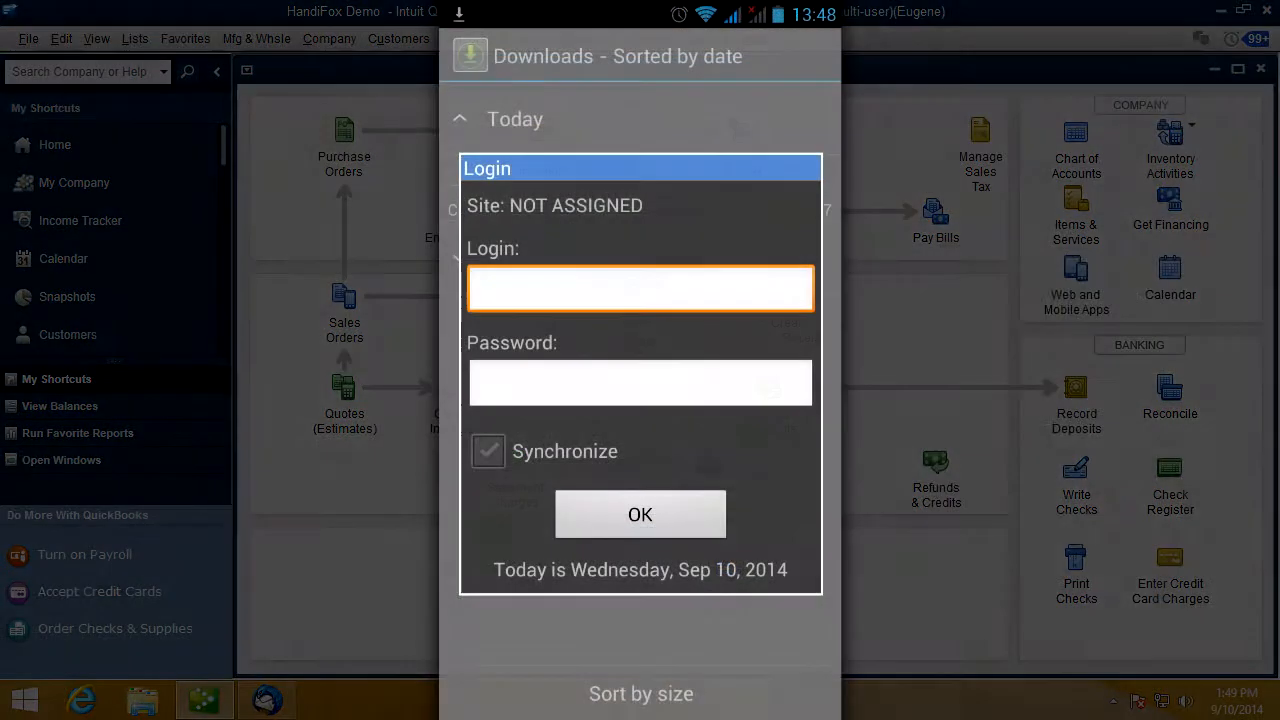
- Sign in to the HandiFox phone app with the new handheld user's login and password
click(640, 289)
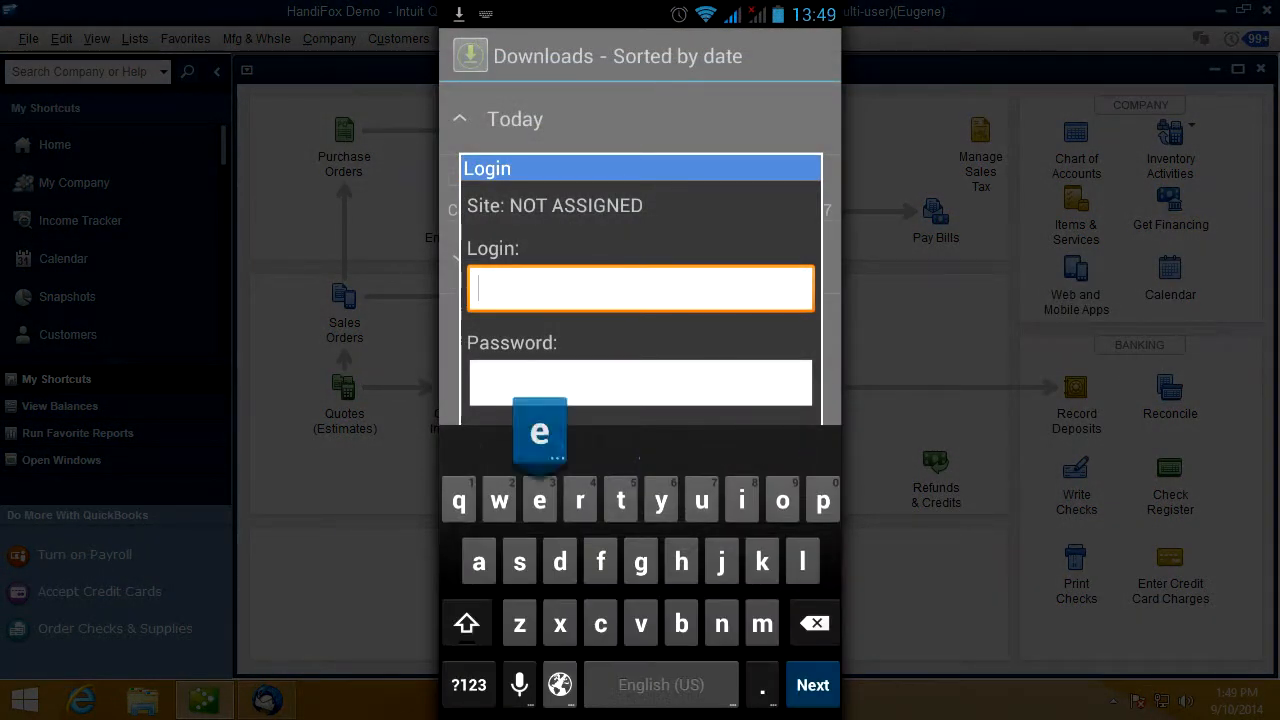
text(eugene)
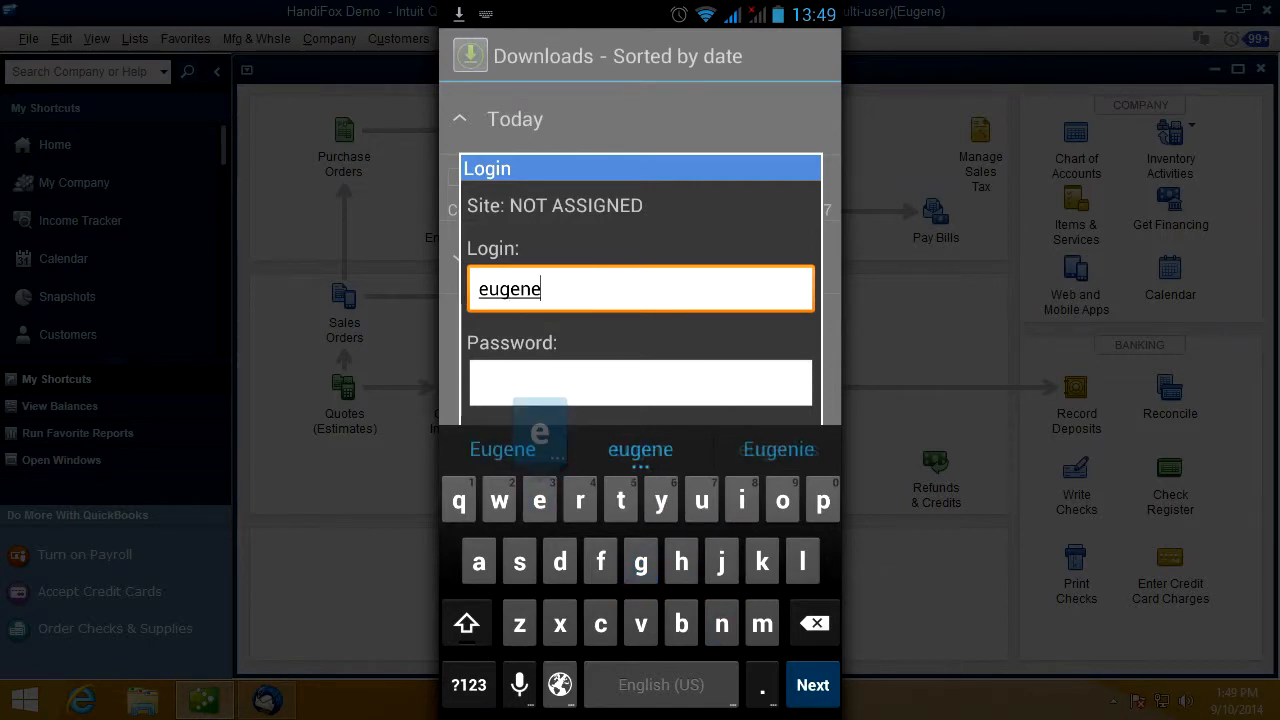
key(Return)
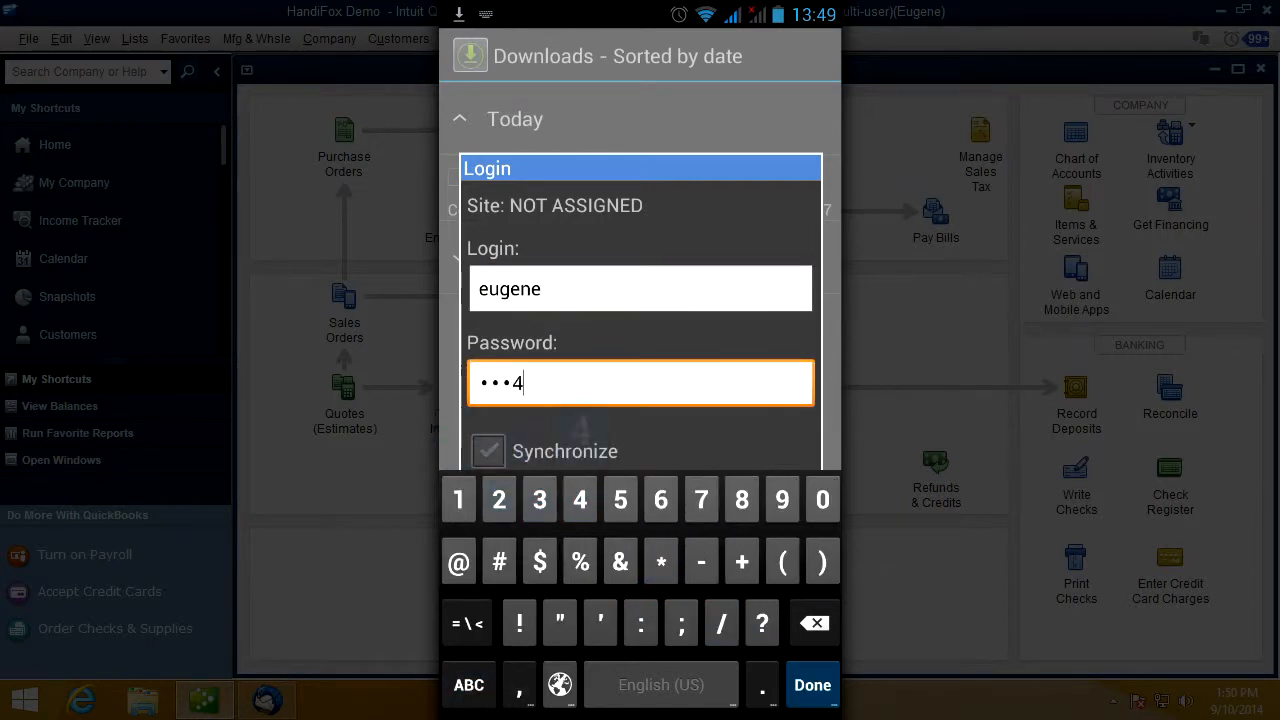
key(Return)
click(640, 514)
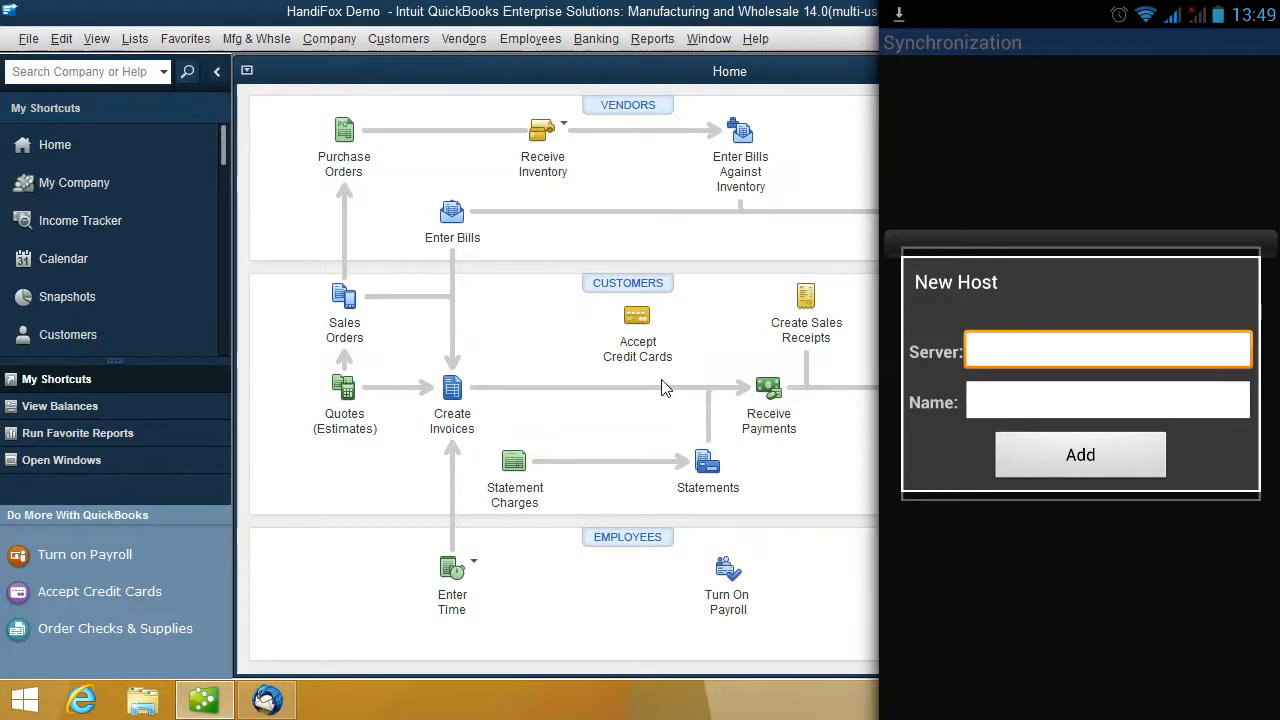
- Find the PC's IPv4 address with ipconfig and add 192.168.1.3 as the phone's sync server
key(super+r)
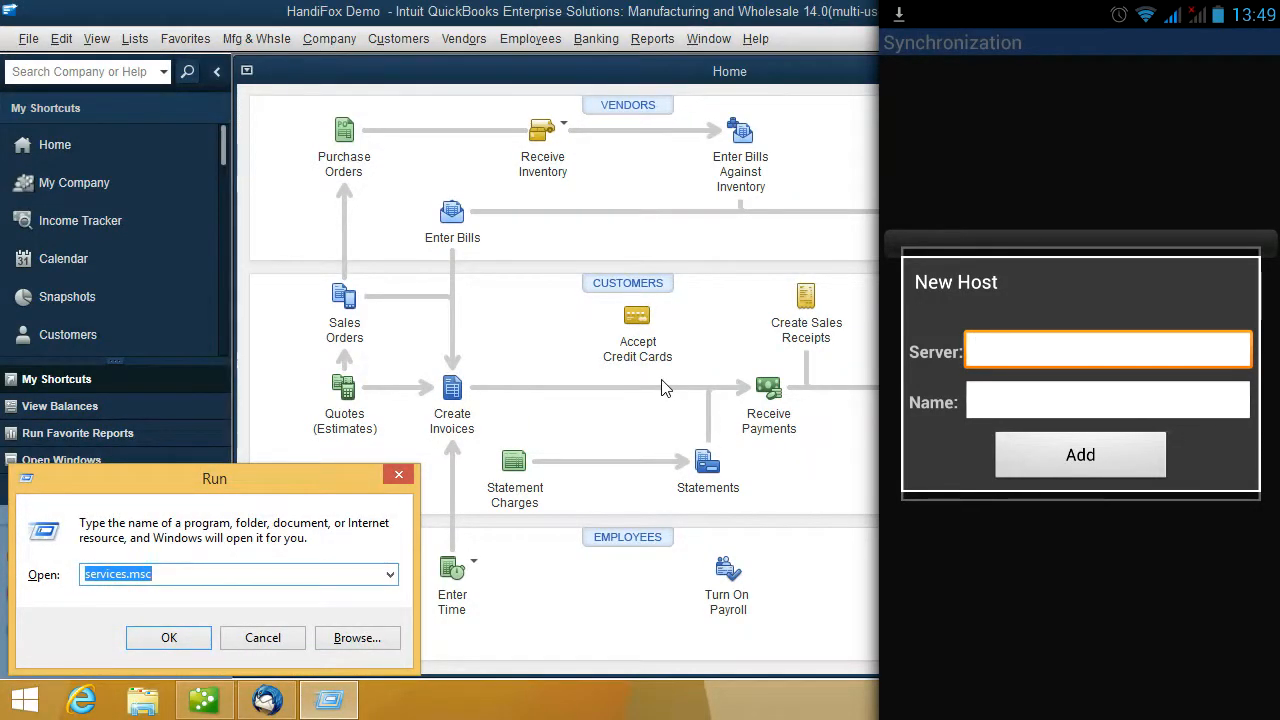
text(cmd)
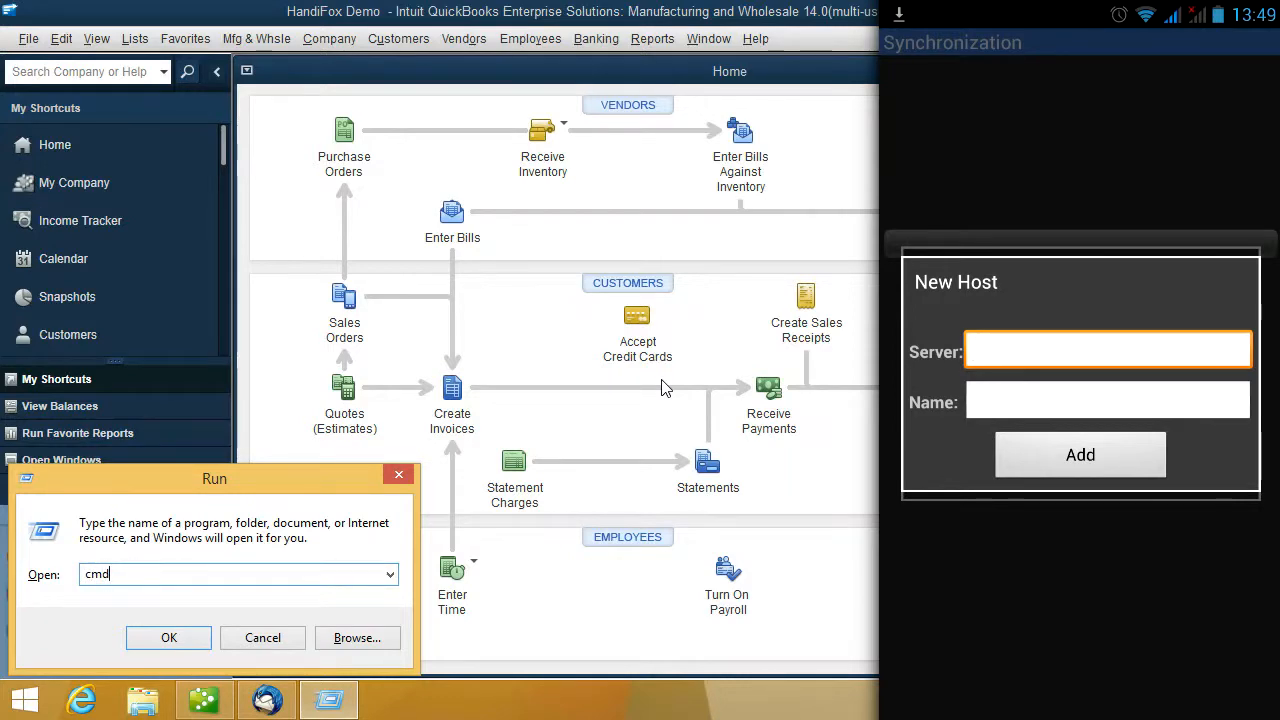
key(Return)
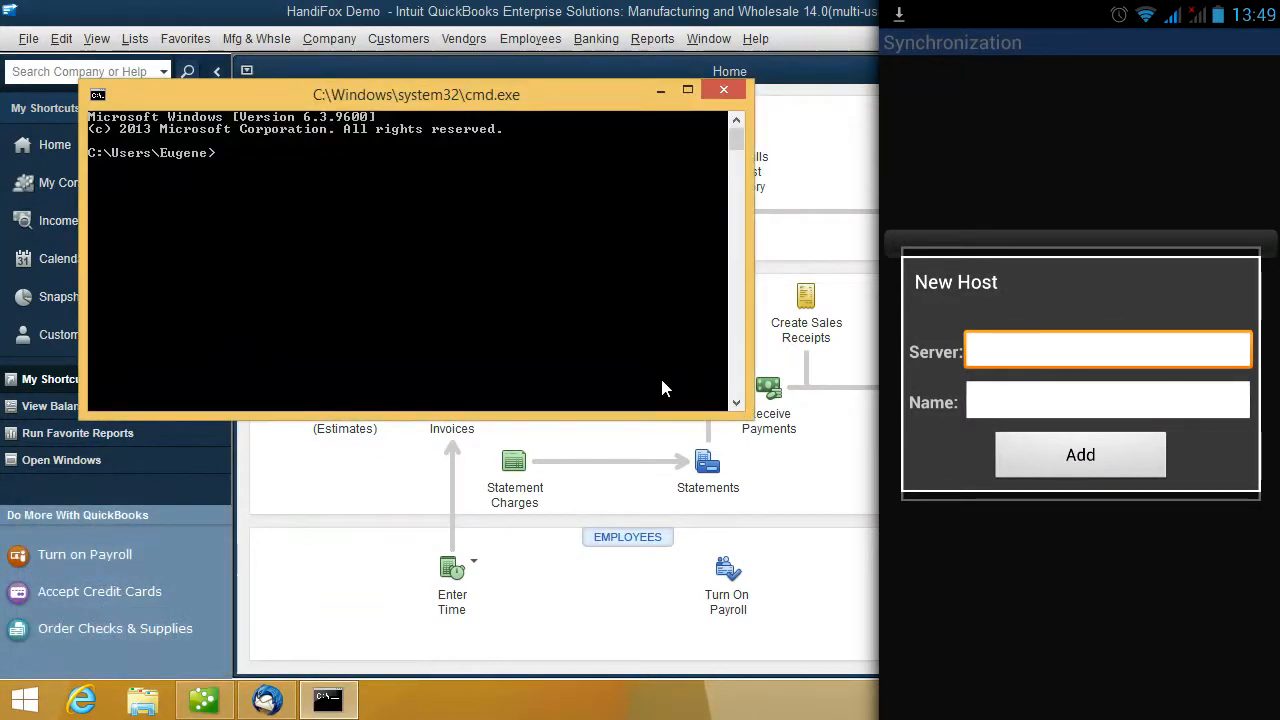
text(ipco)
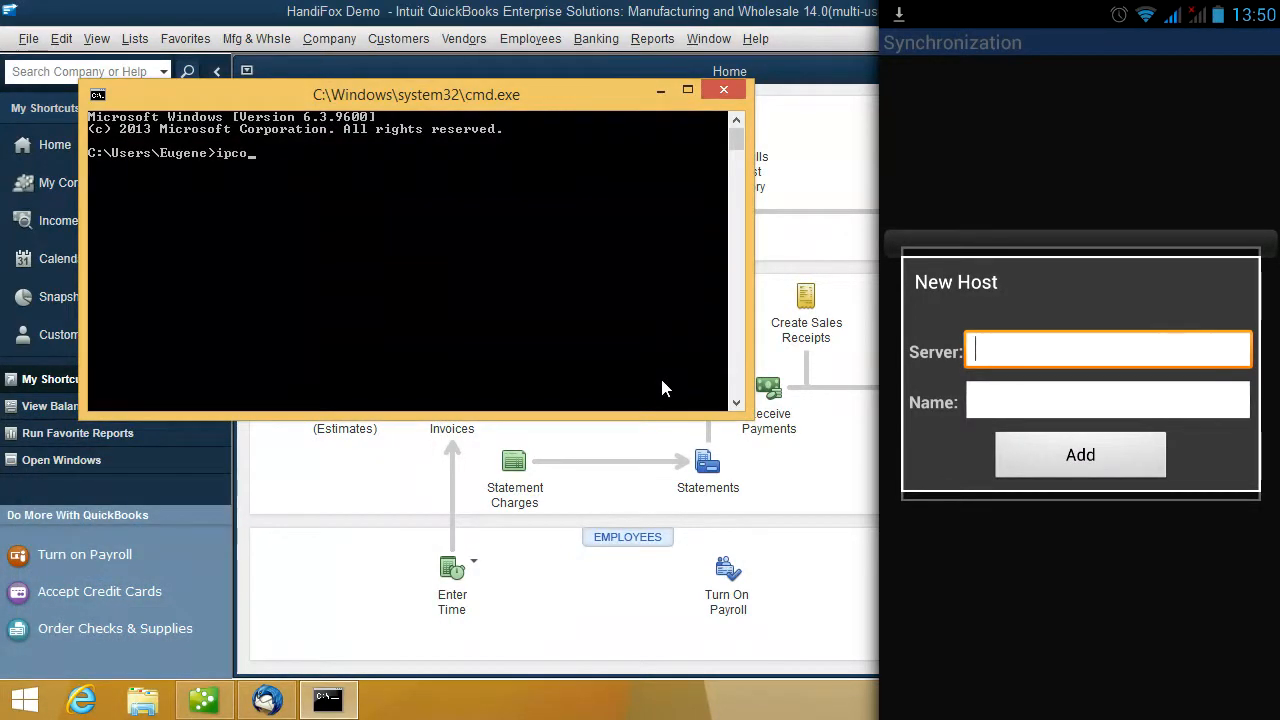
text(nf)
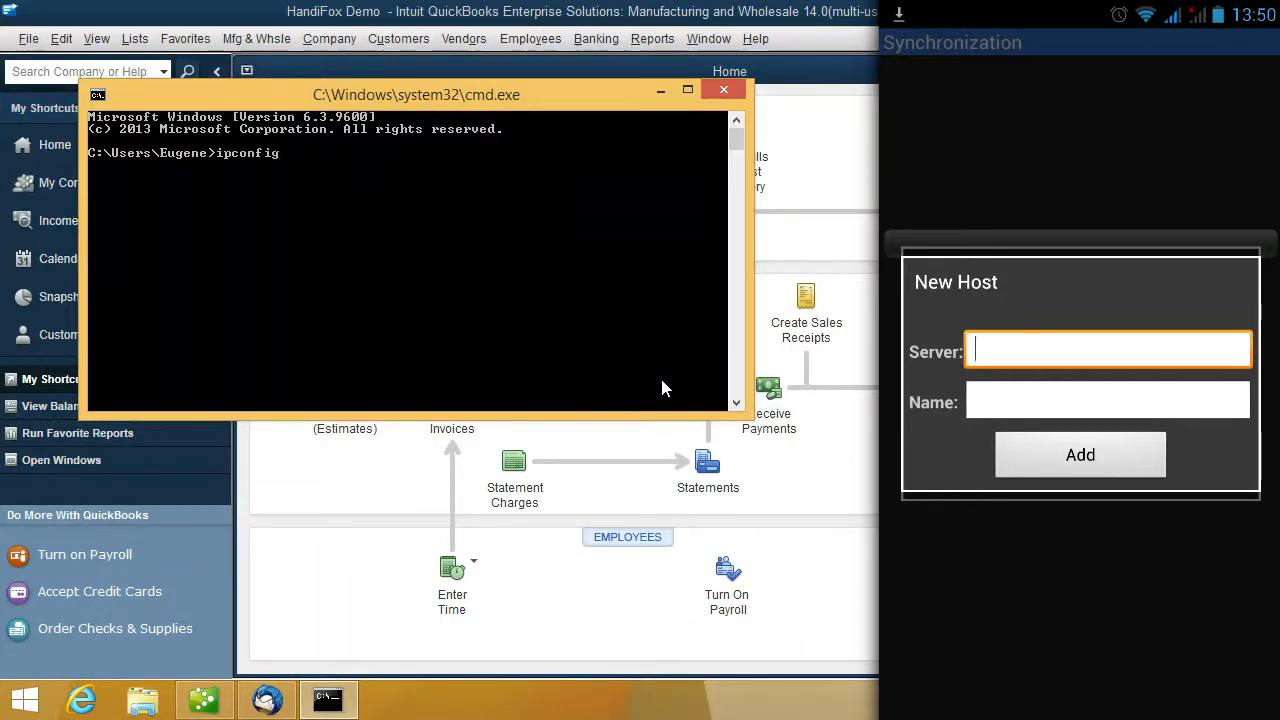
text(ig)
key(Return)
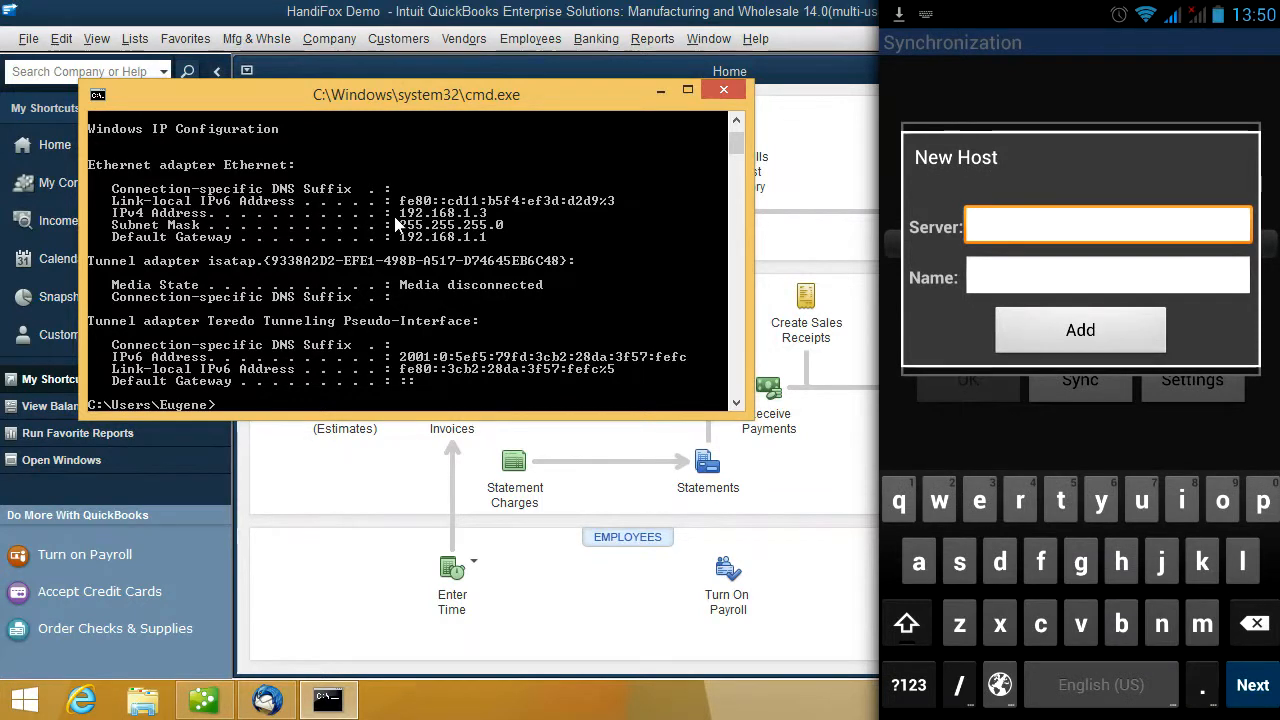
text(192)
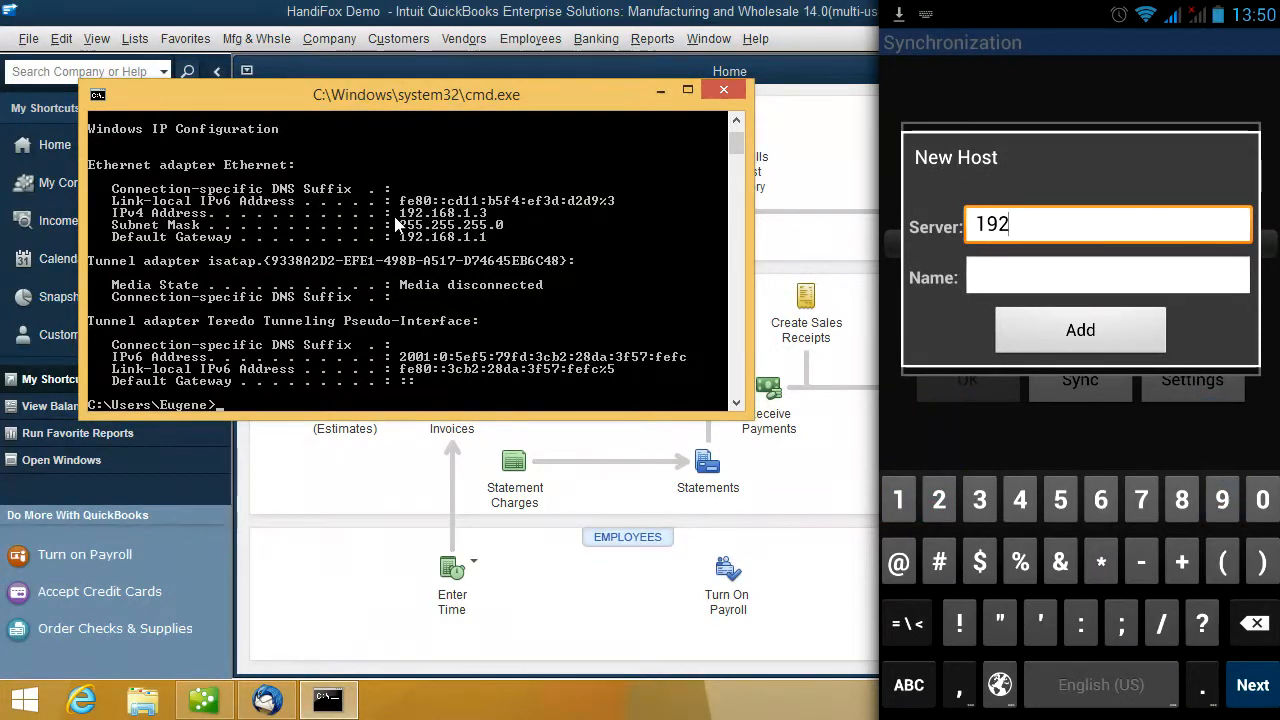
text(.168.)
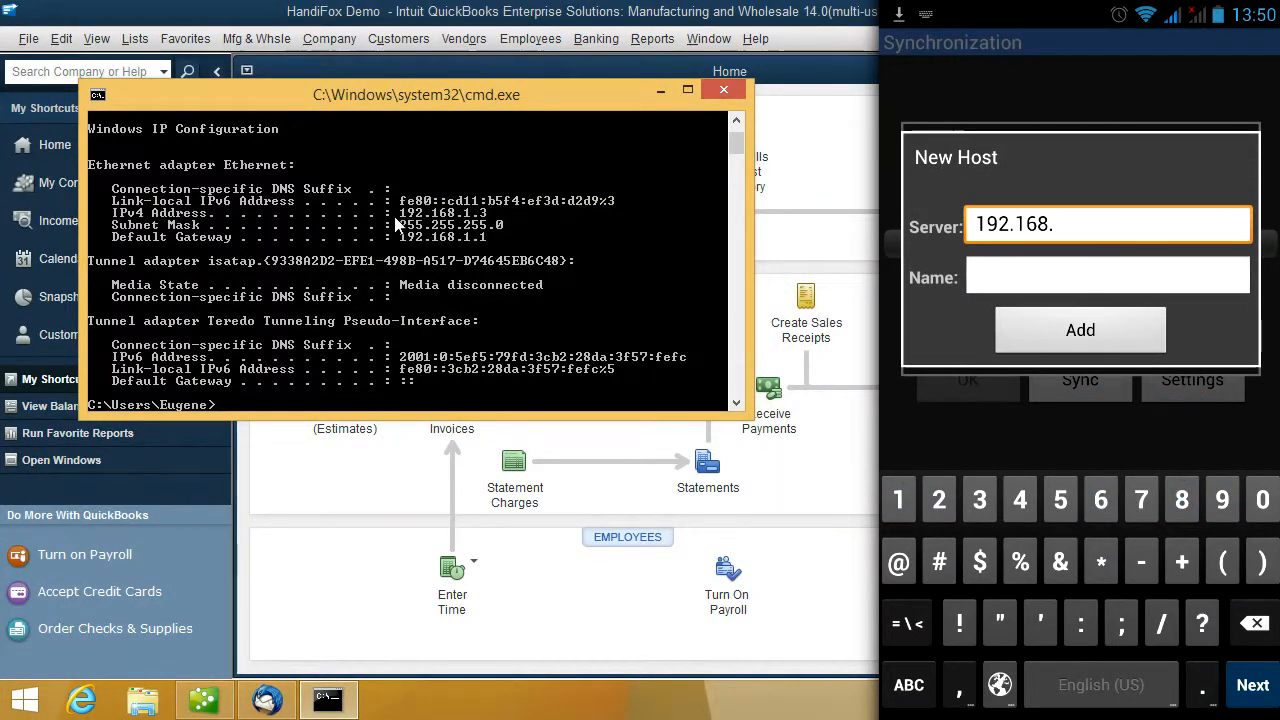
text(1.3)
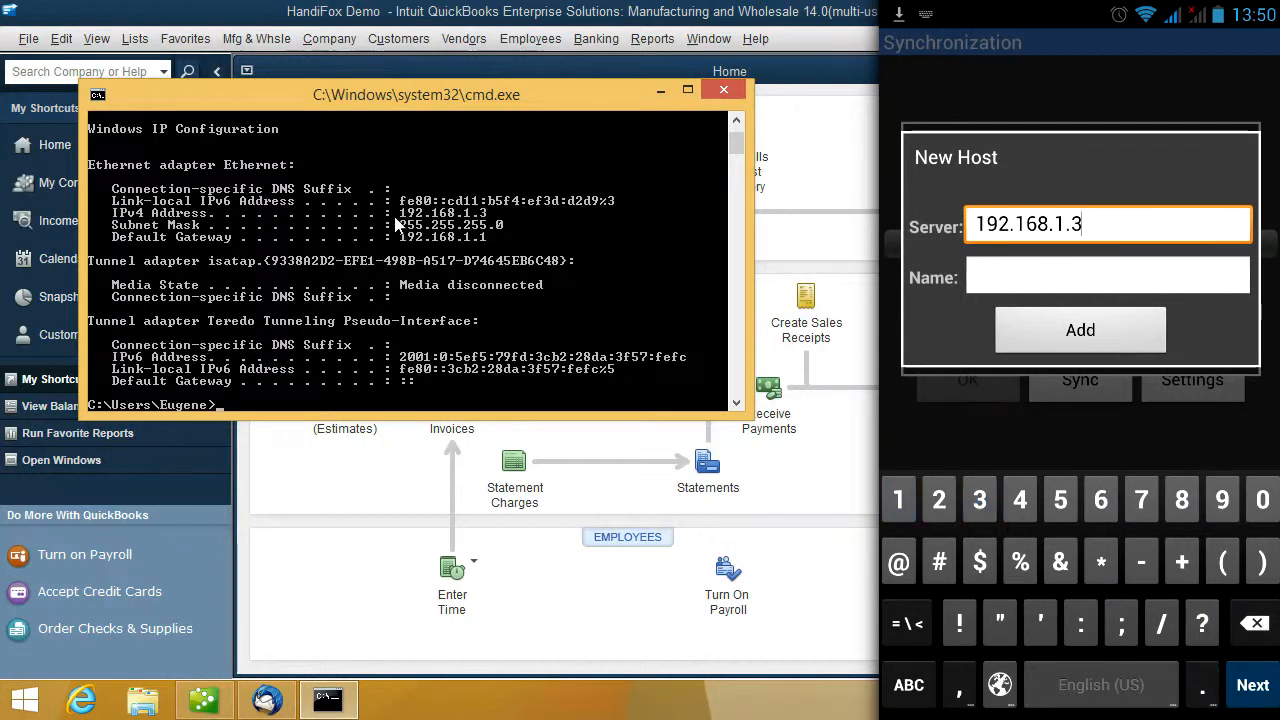
click(1080, 330)
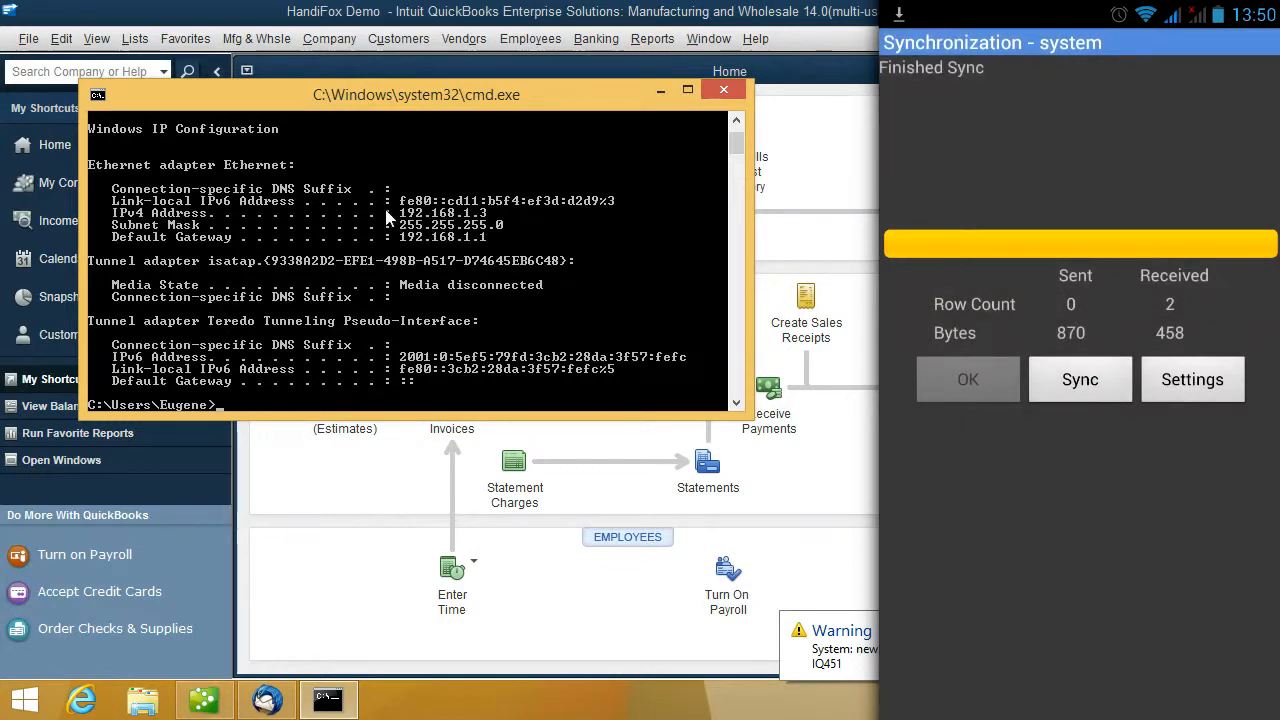
- Close Command Prompt and assign handheld device IQ451 to the Main site in the Handheld Device Manager
click(722, 91)
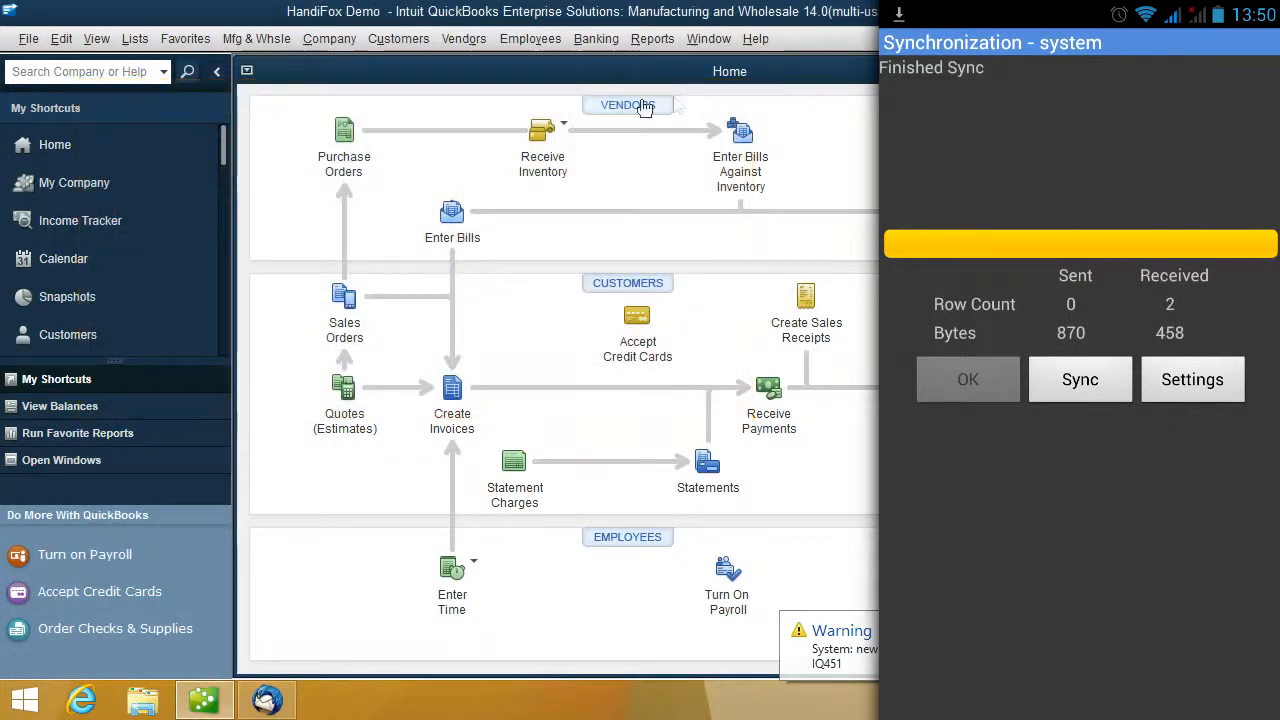
click(24, 40)
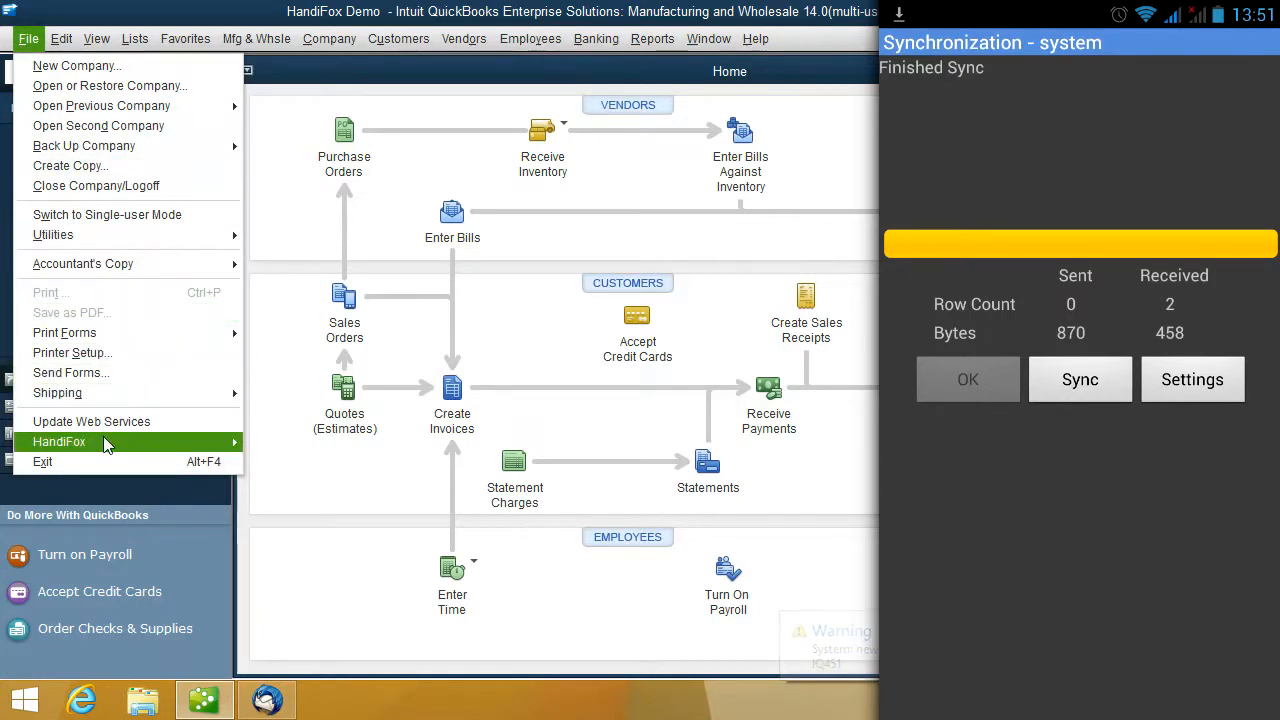
mouse_move(117, 444)
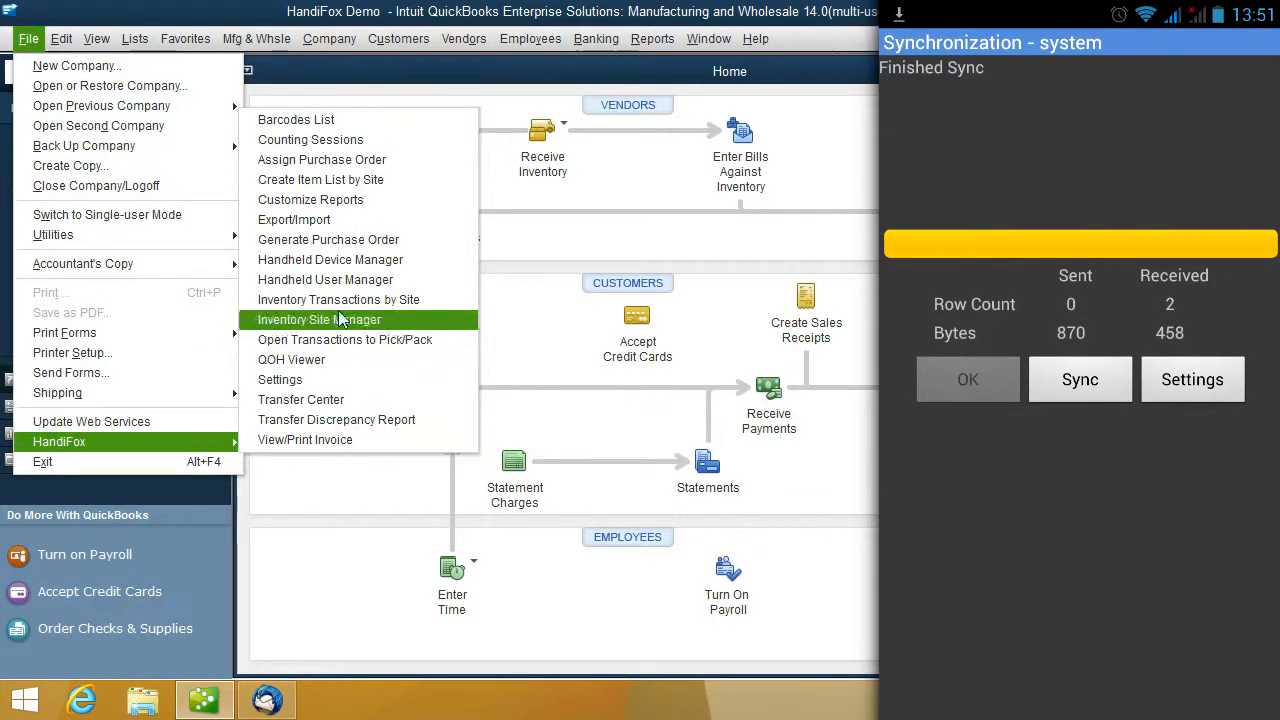
click(355, 265)
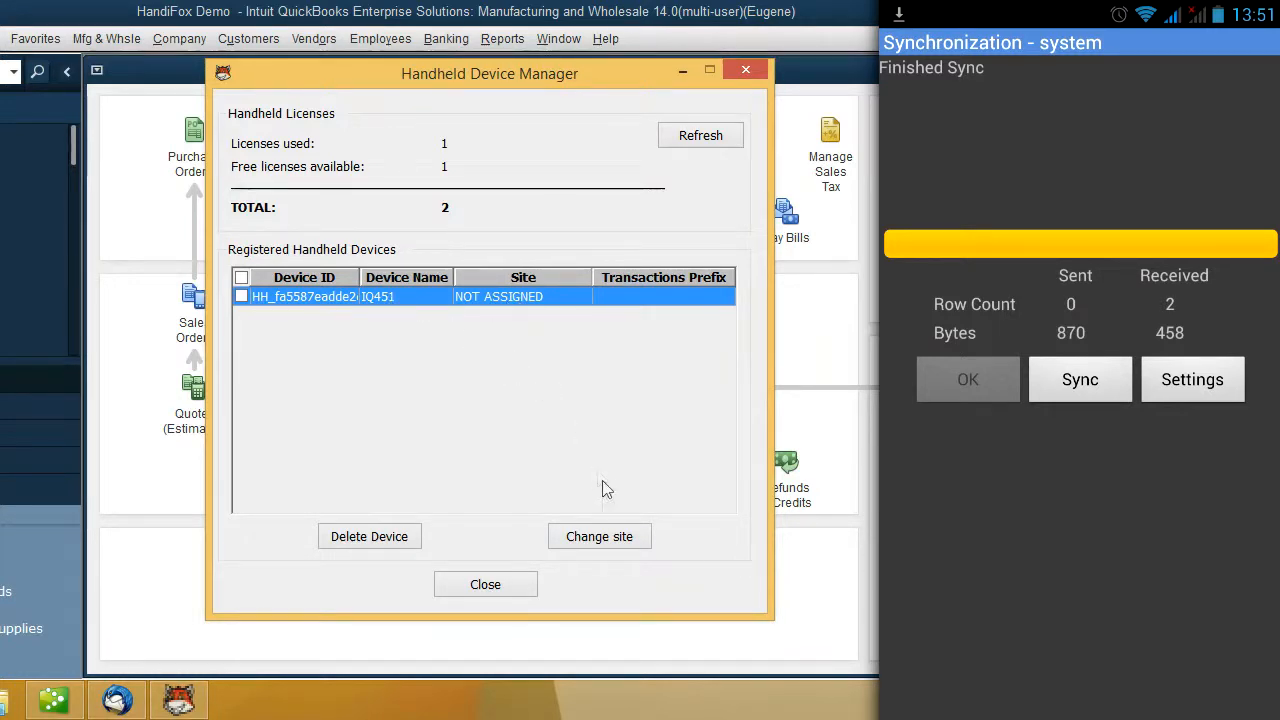
click(599, 537)
click(502, 343)
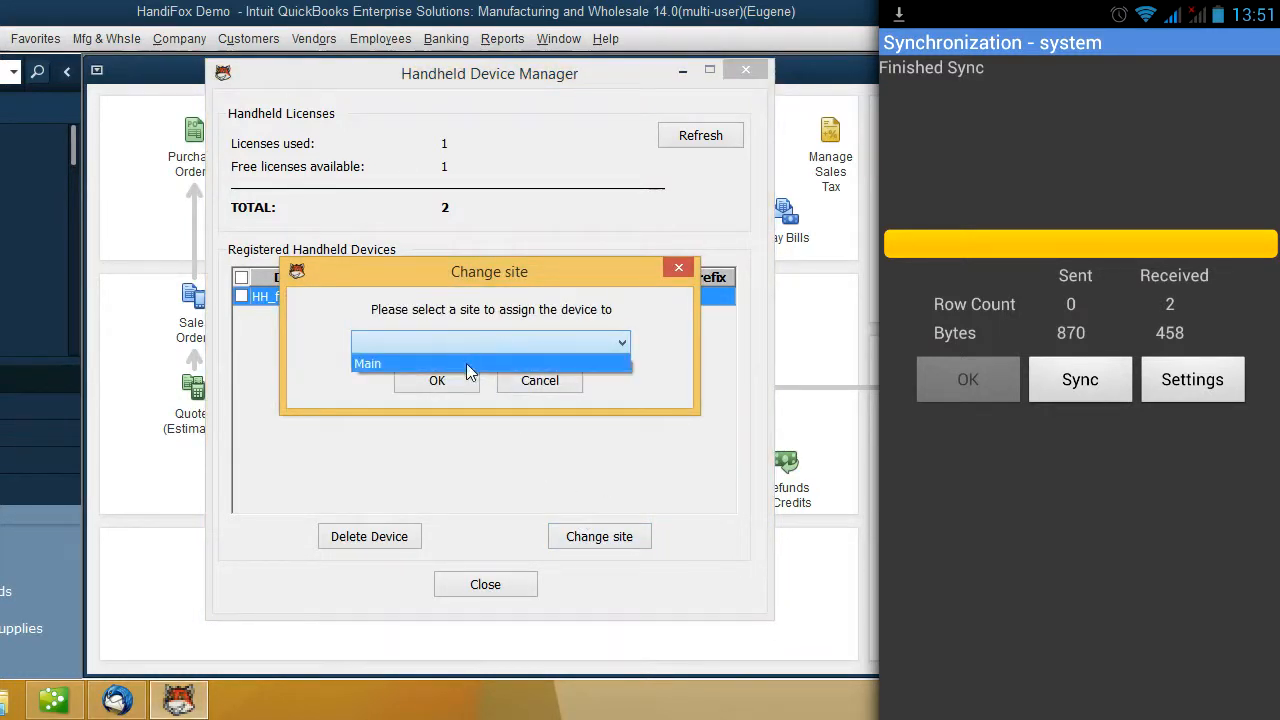
click(467, 364)
click(444, 386)
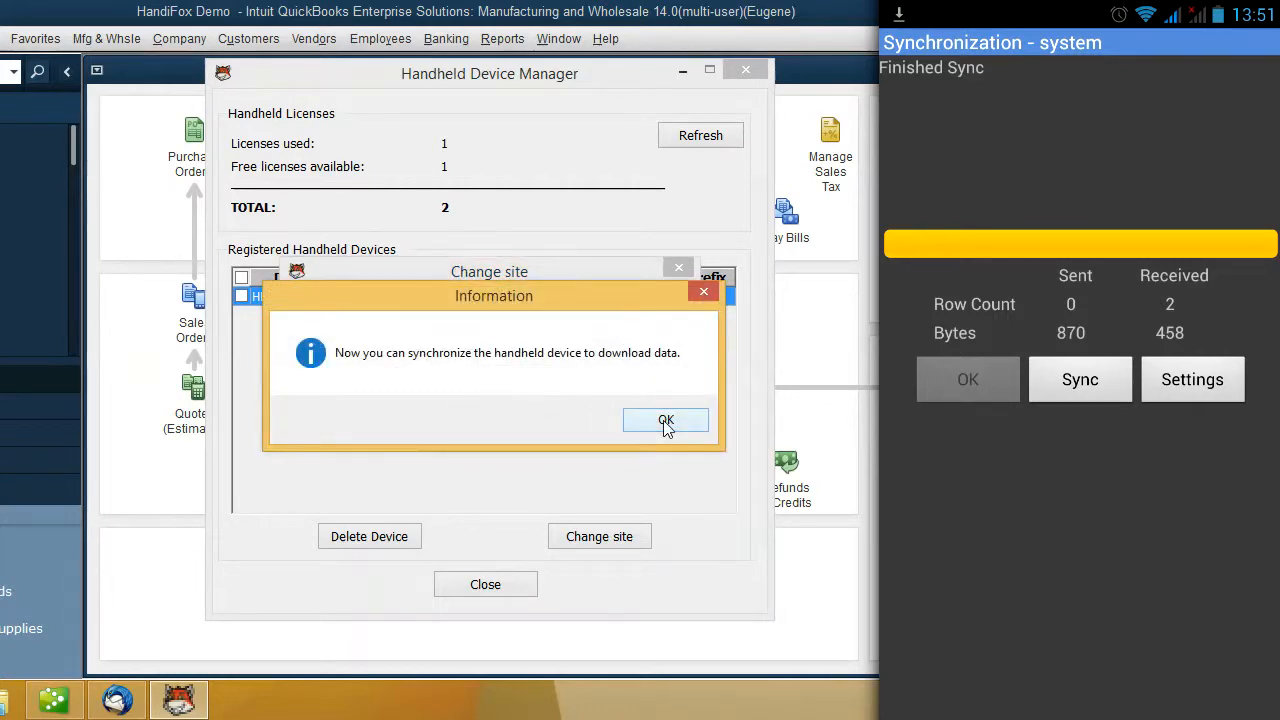
click(660, 421)
click(490, 583)
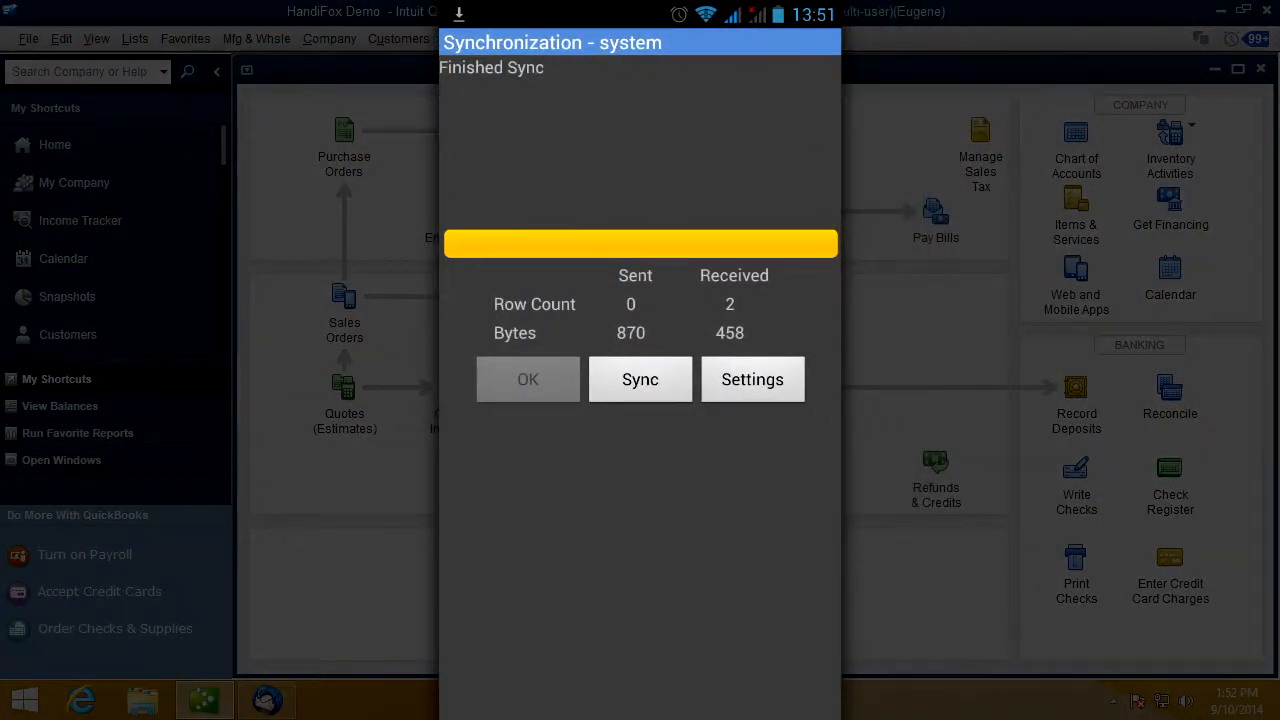
- Sync the handheld to receive 5934 rows, then scroll through the inventory Item List and return to Inventory
click(640, 380)
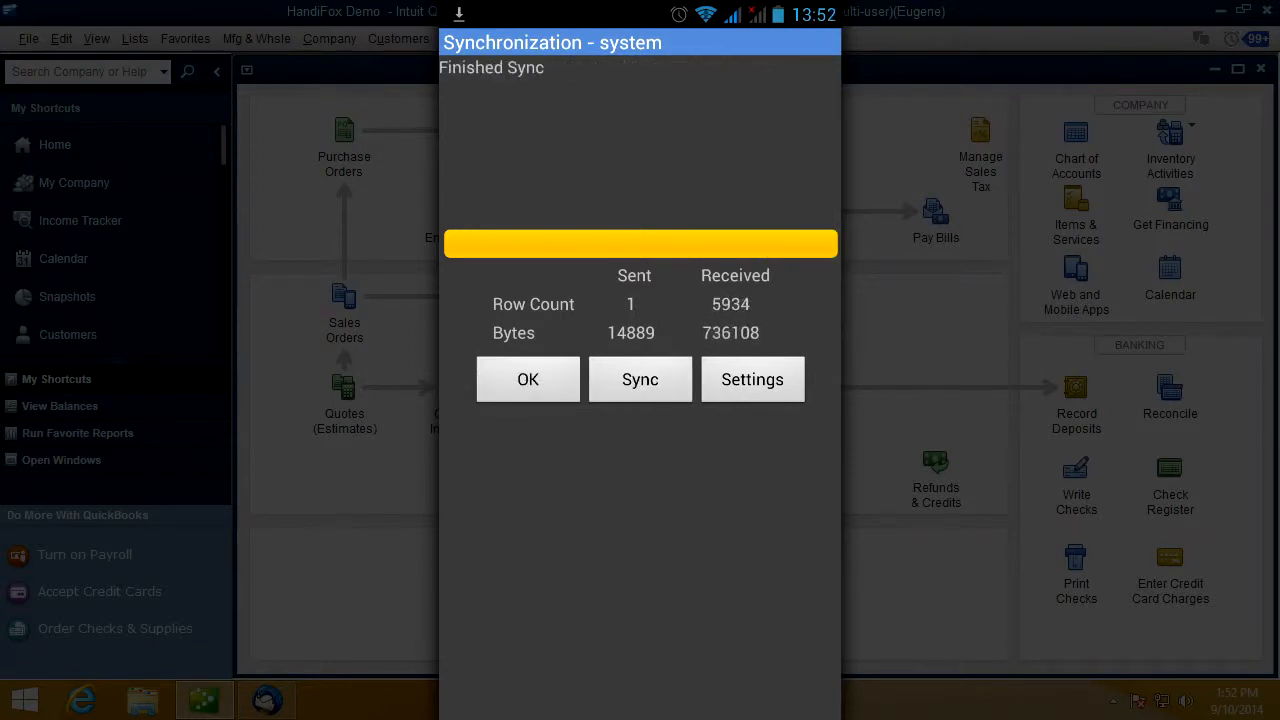
click(528, 379)
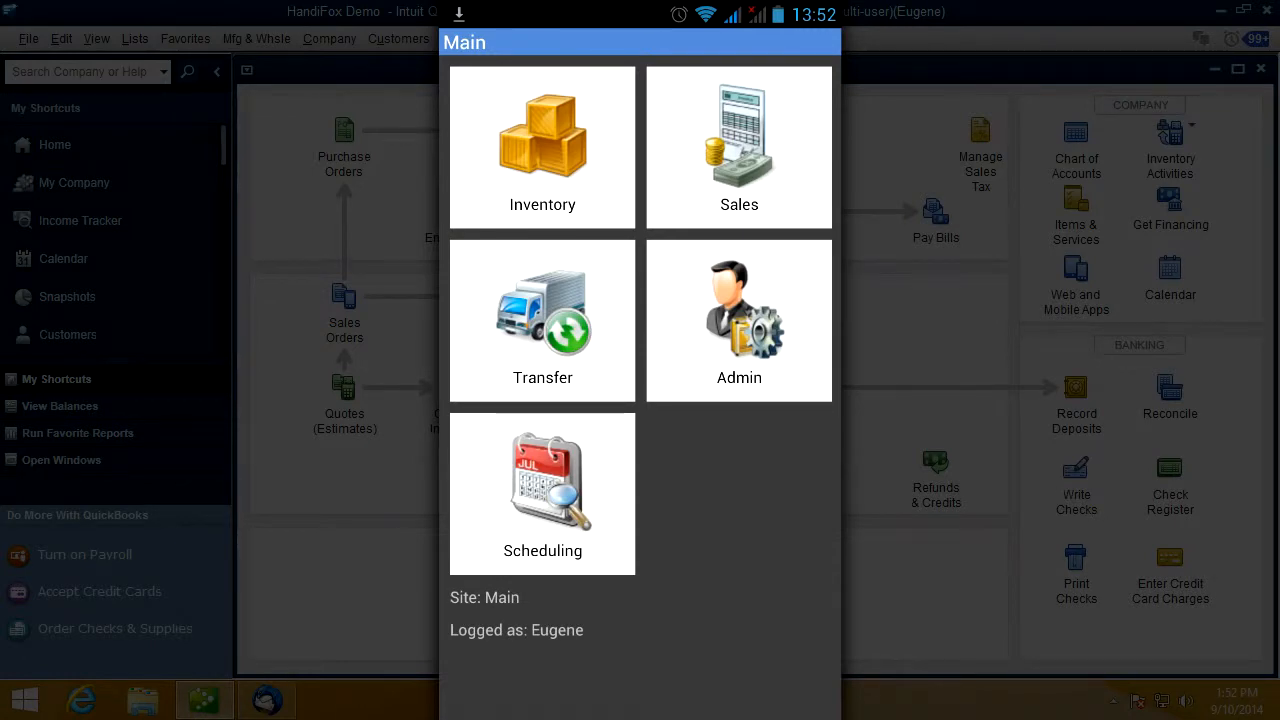
click(542, 147)
click(542, 305)
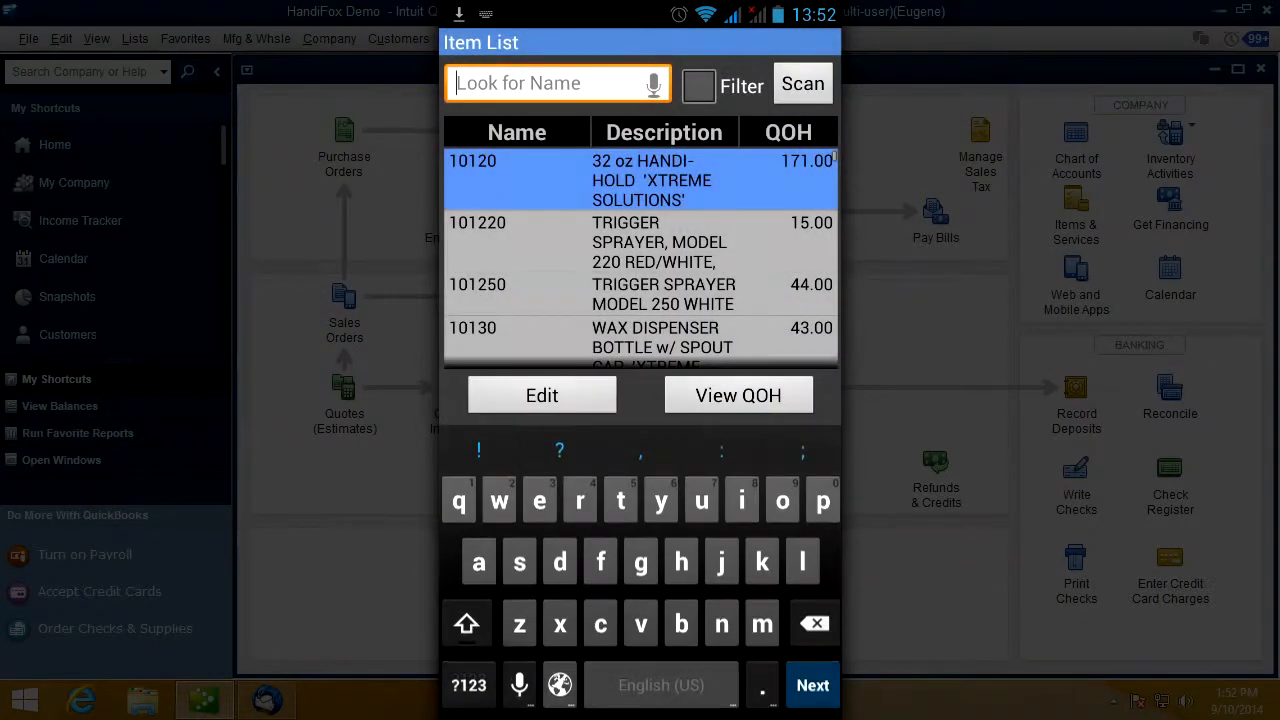
key(Escape)
scroll(640, 405, down, 6)
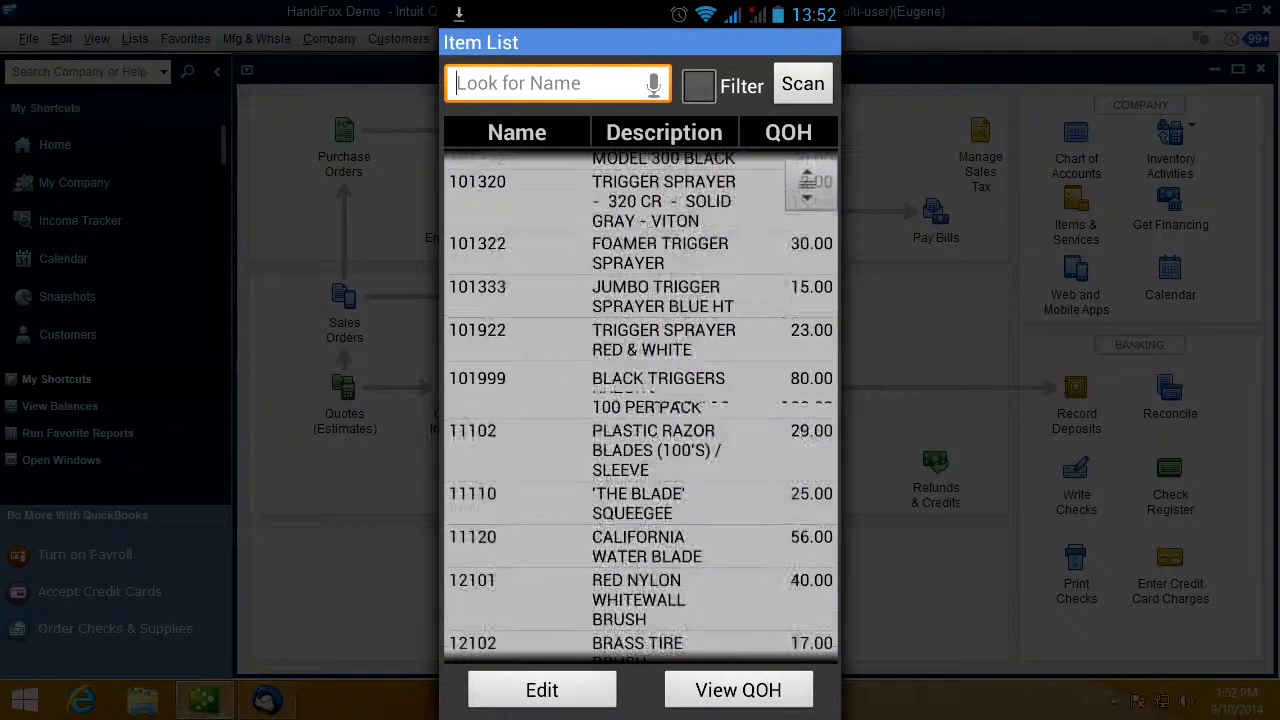
scroll(640, 405, down, 10)
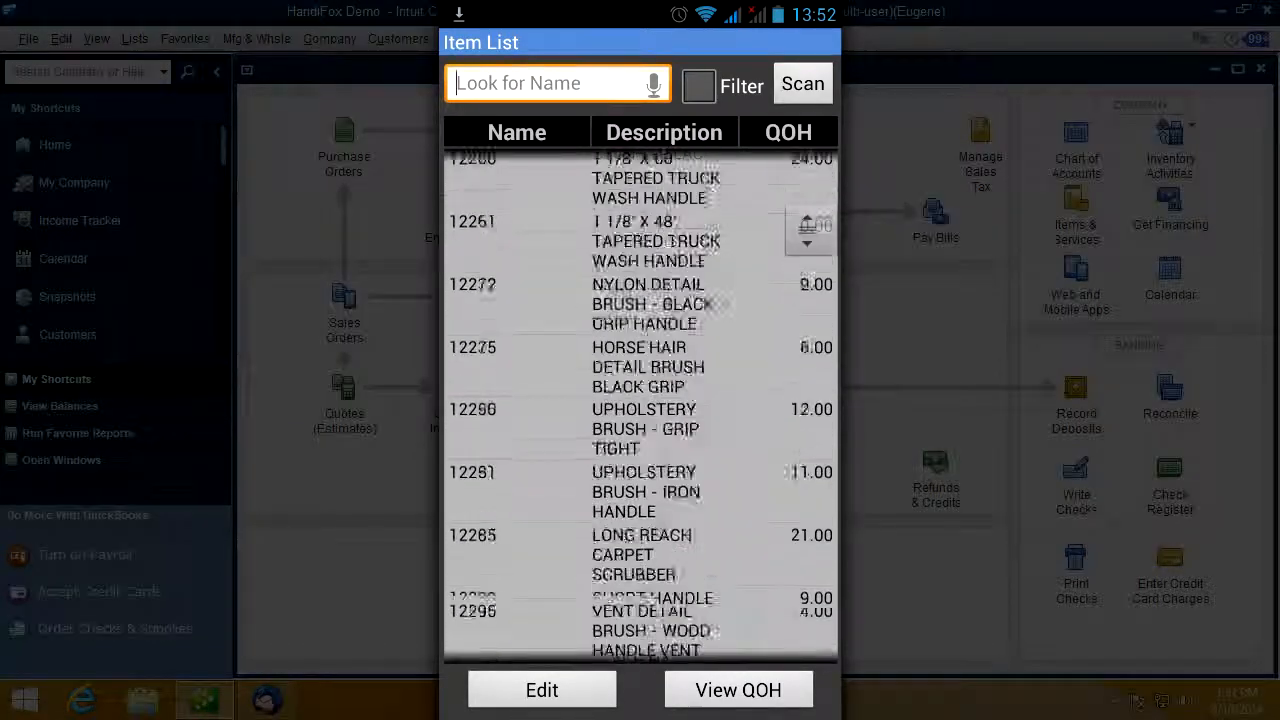
key(Escape)
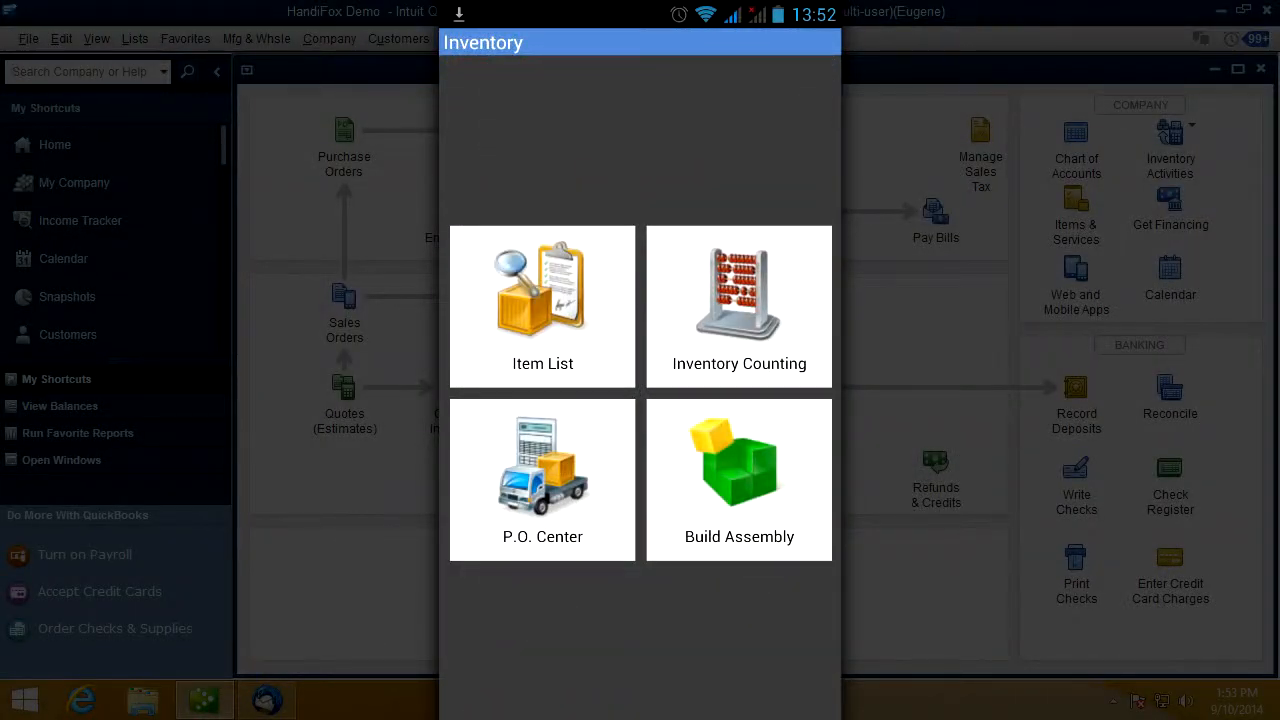